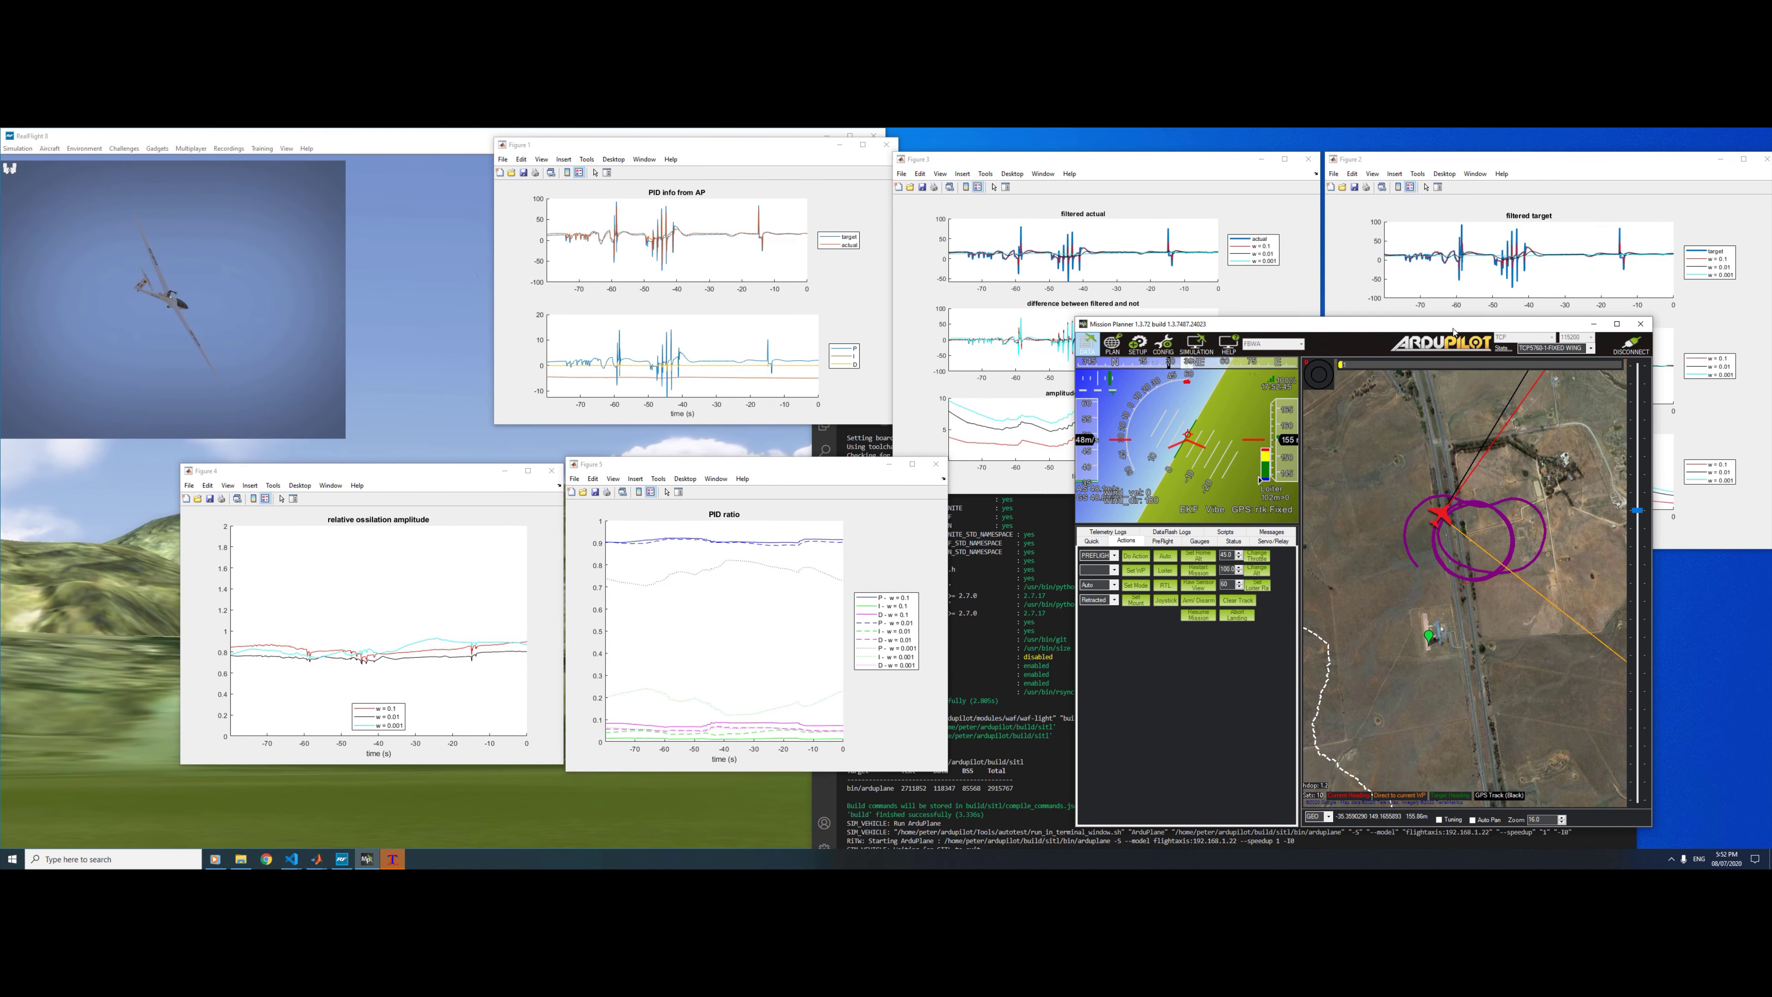
Step: Move Mission Planner down-right and place the PID info from AP figure clear of it
drag(1453, 331, 1500, 520)
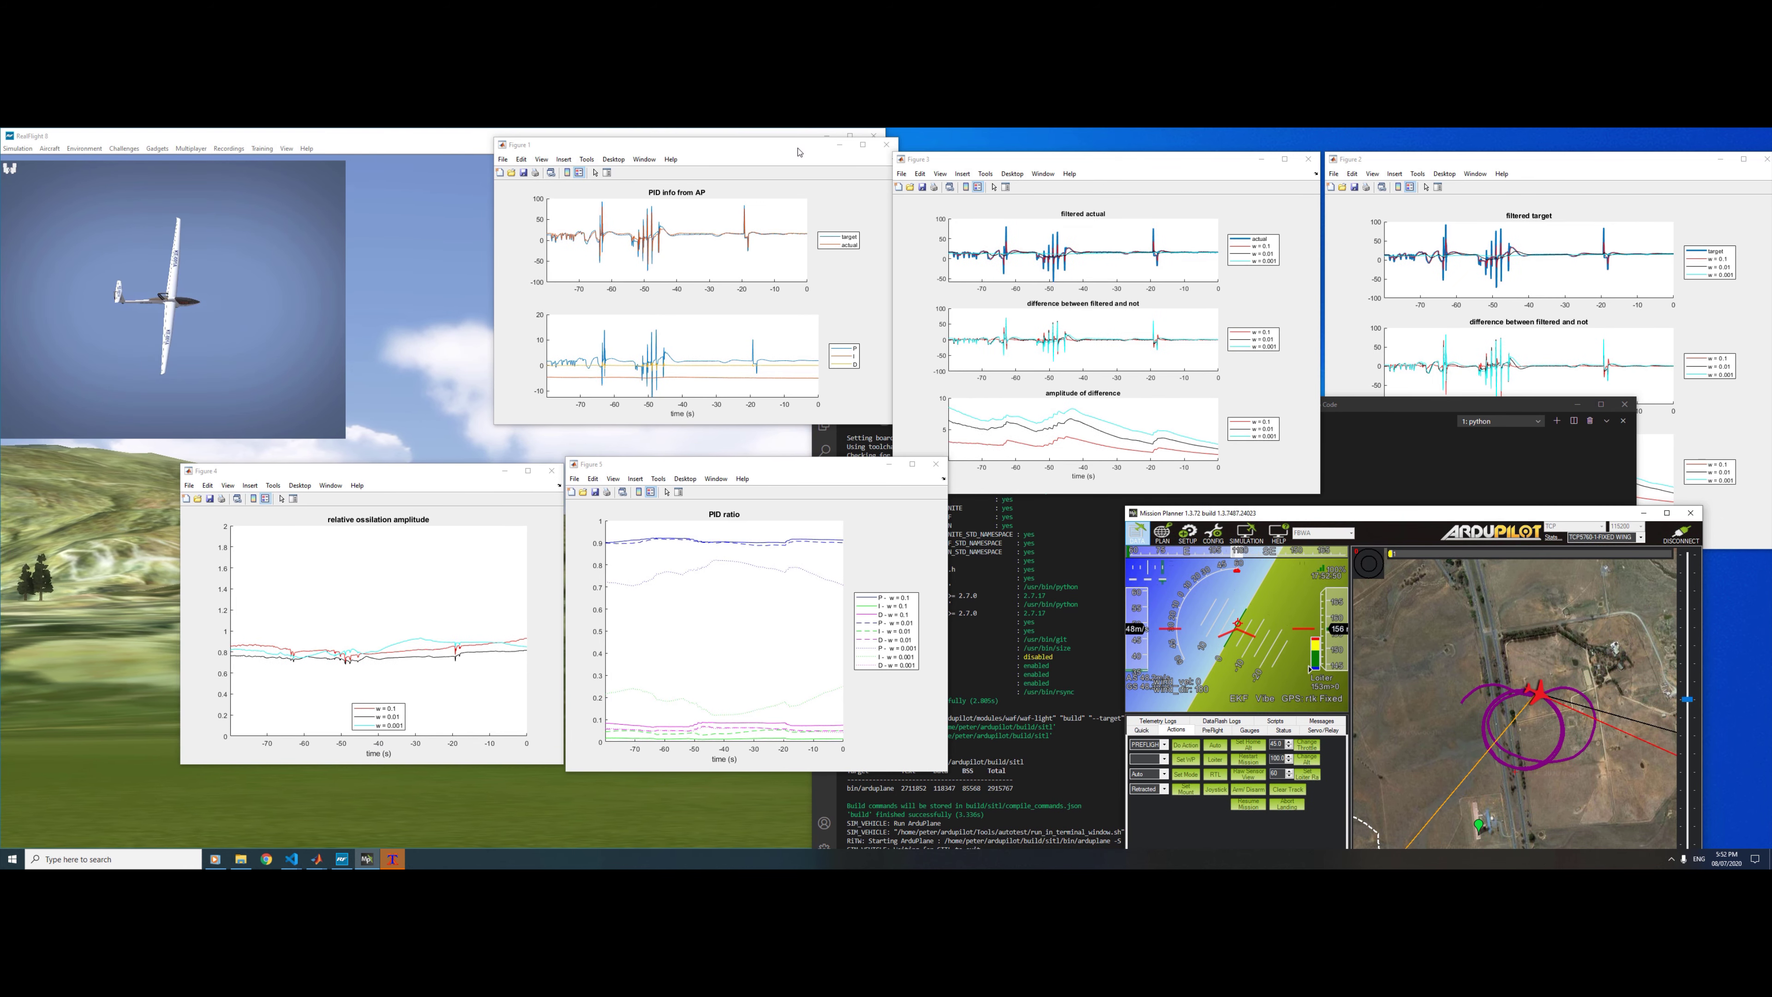
drag(804, 158, 891, 170)
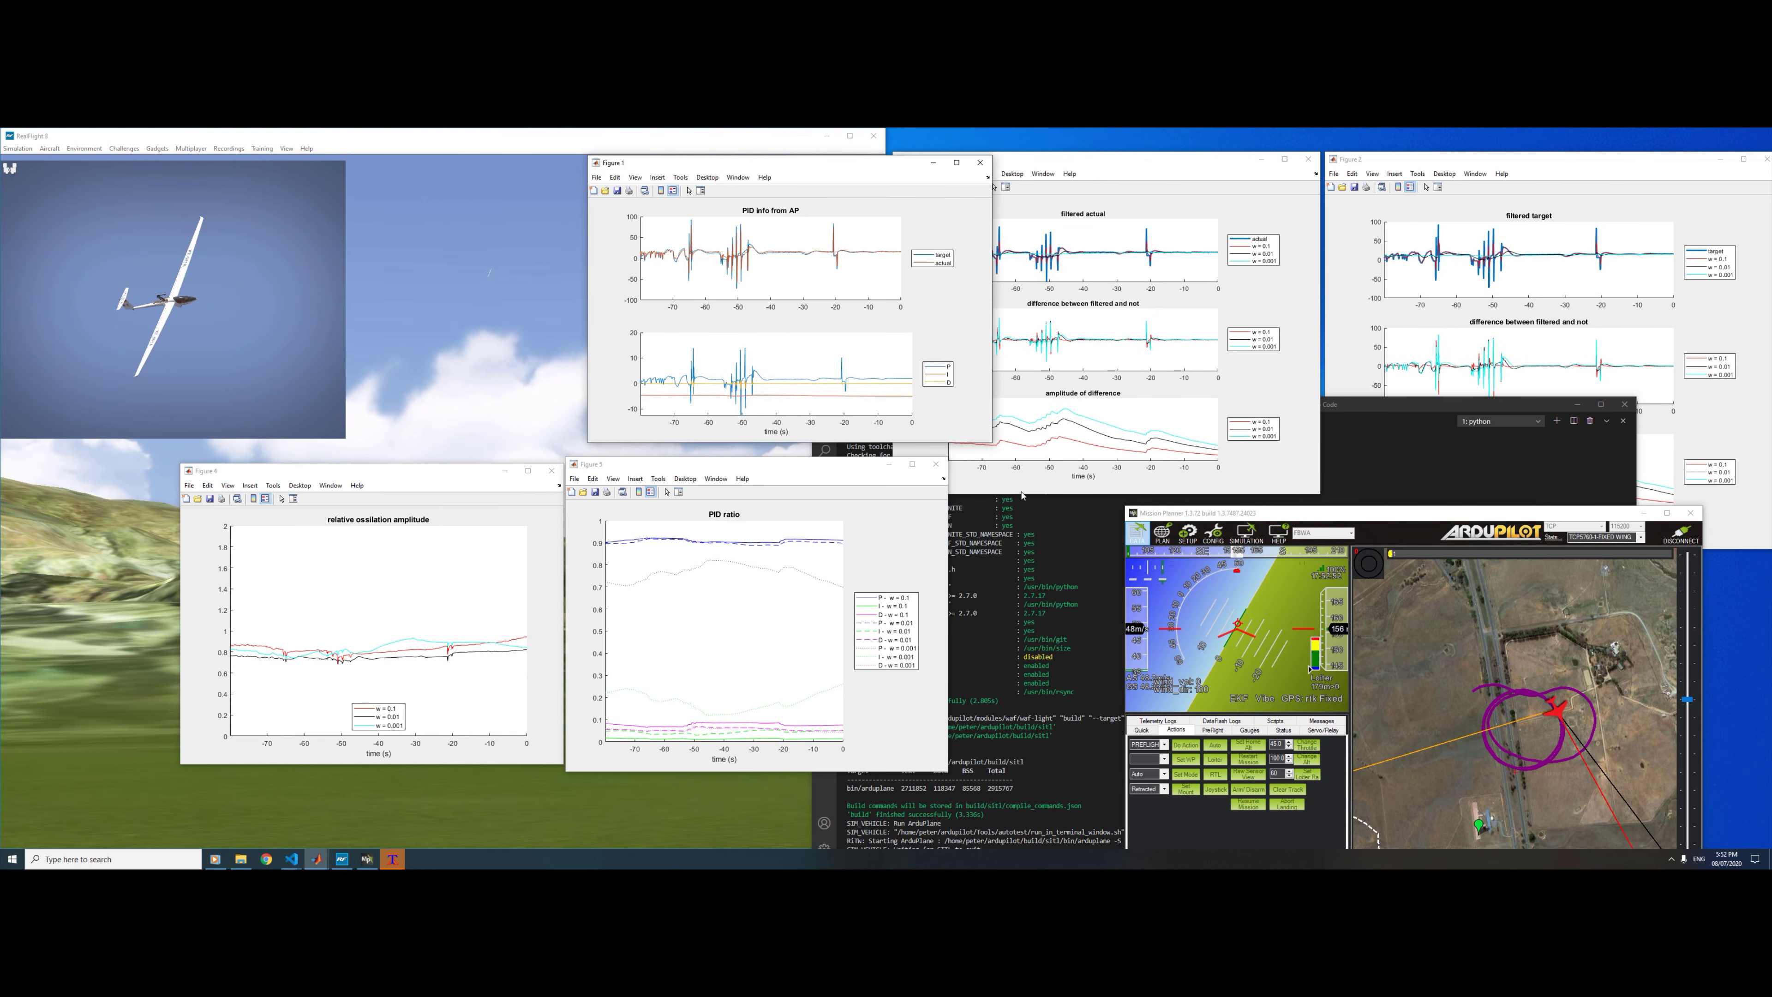
drag(996, 447, 1136, 525)
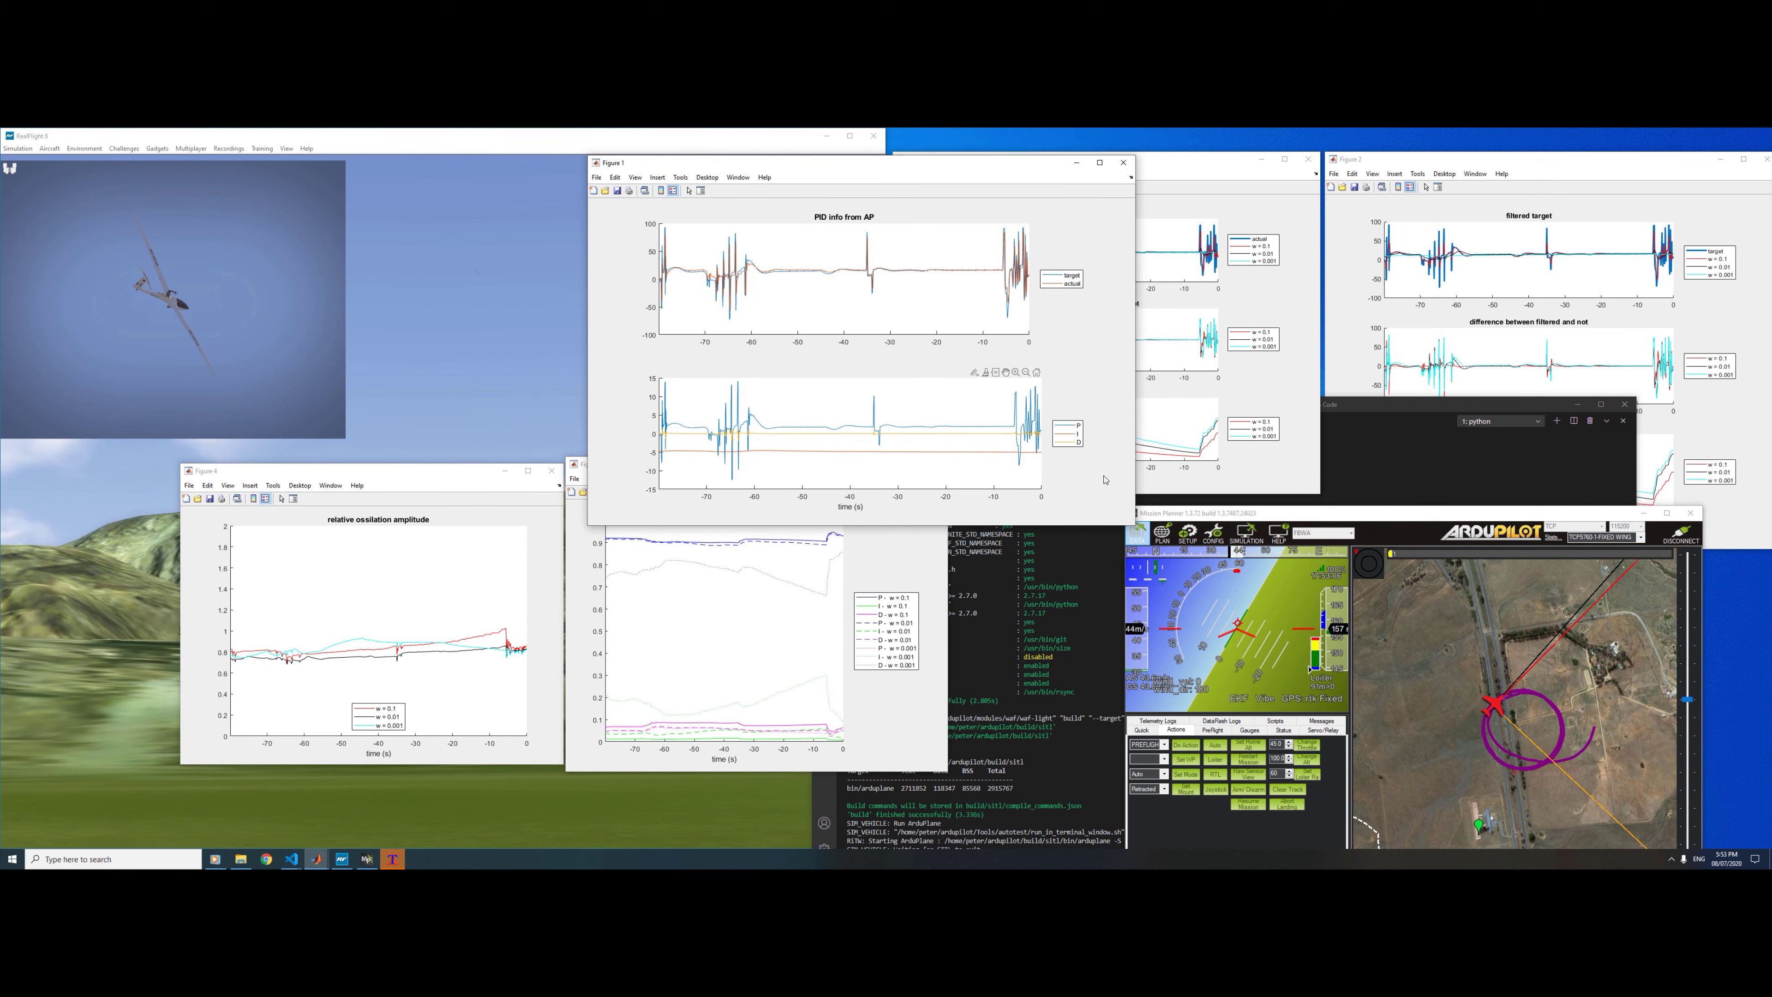
drag(1135, 524, 960, 447)
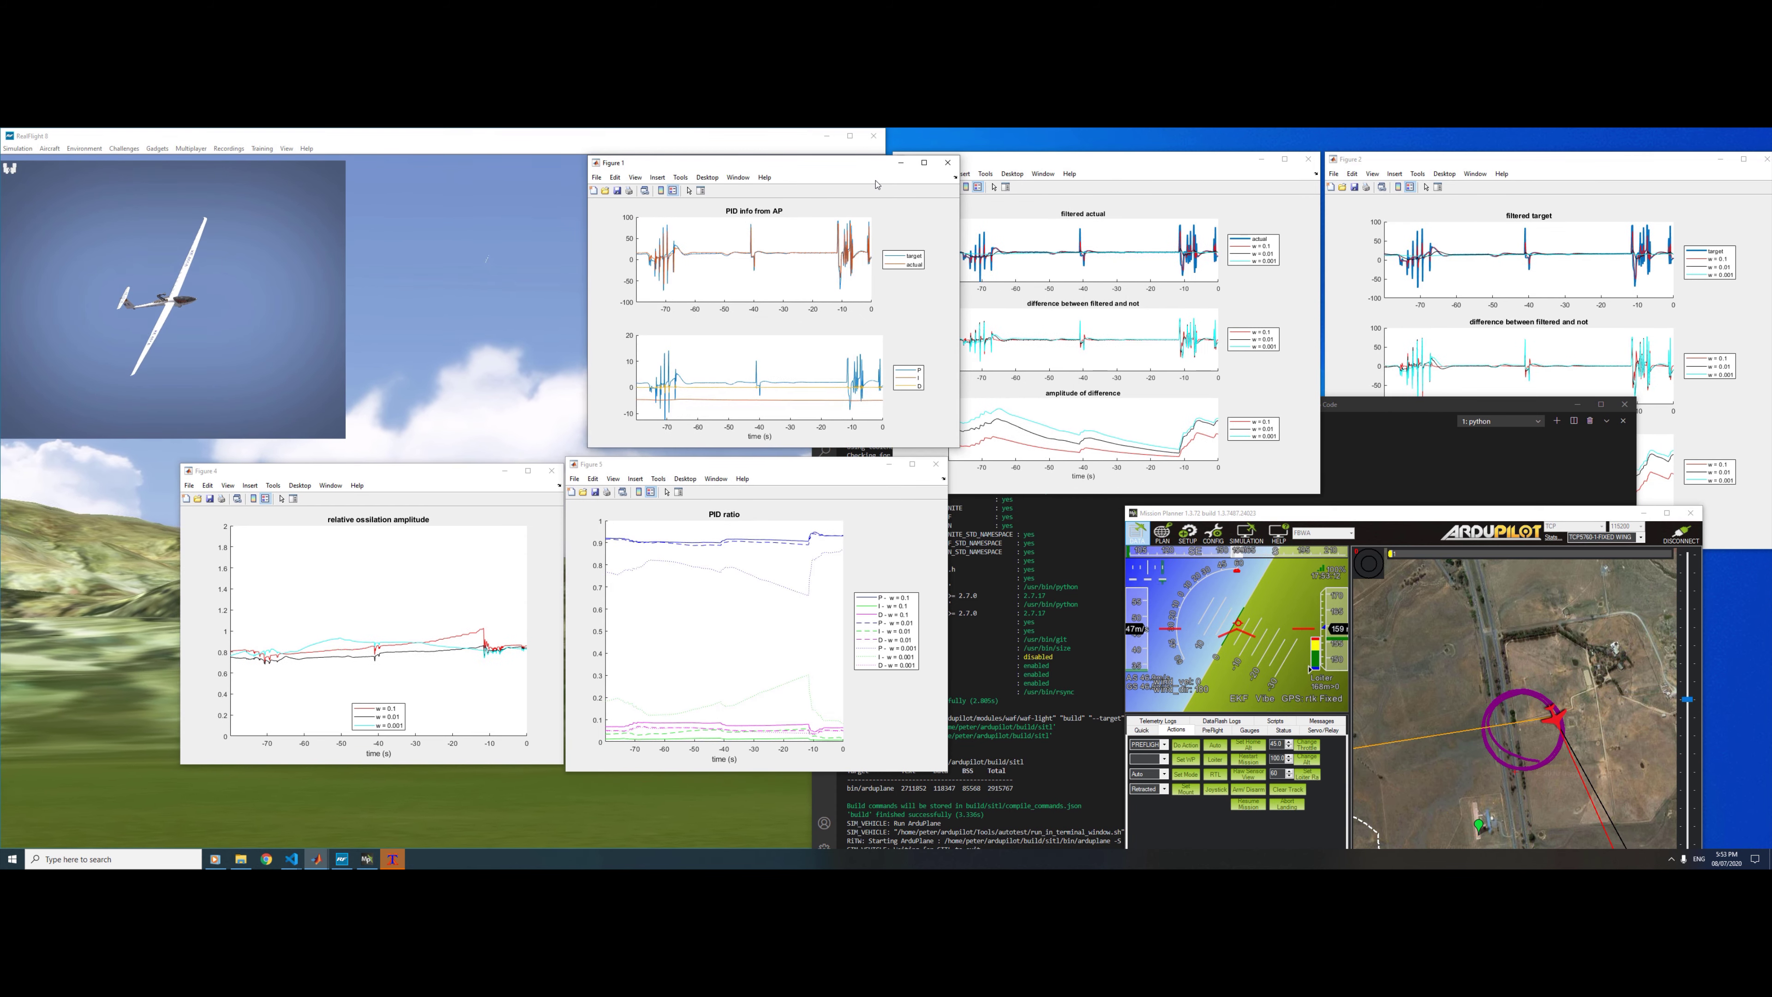
drag(881, 169, 807, 176)
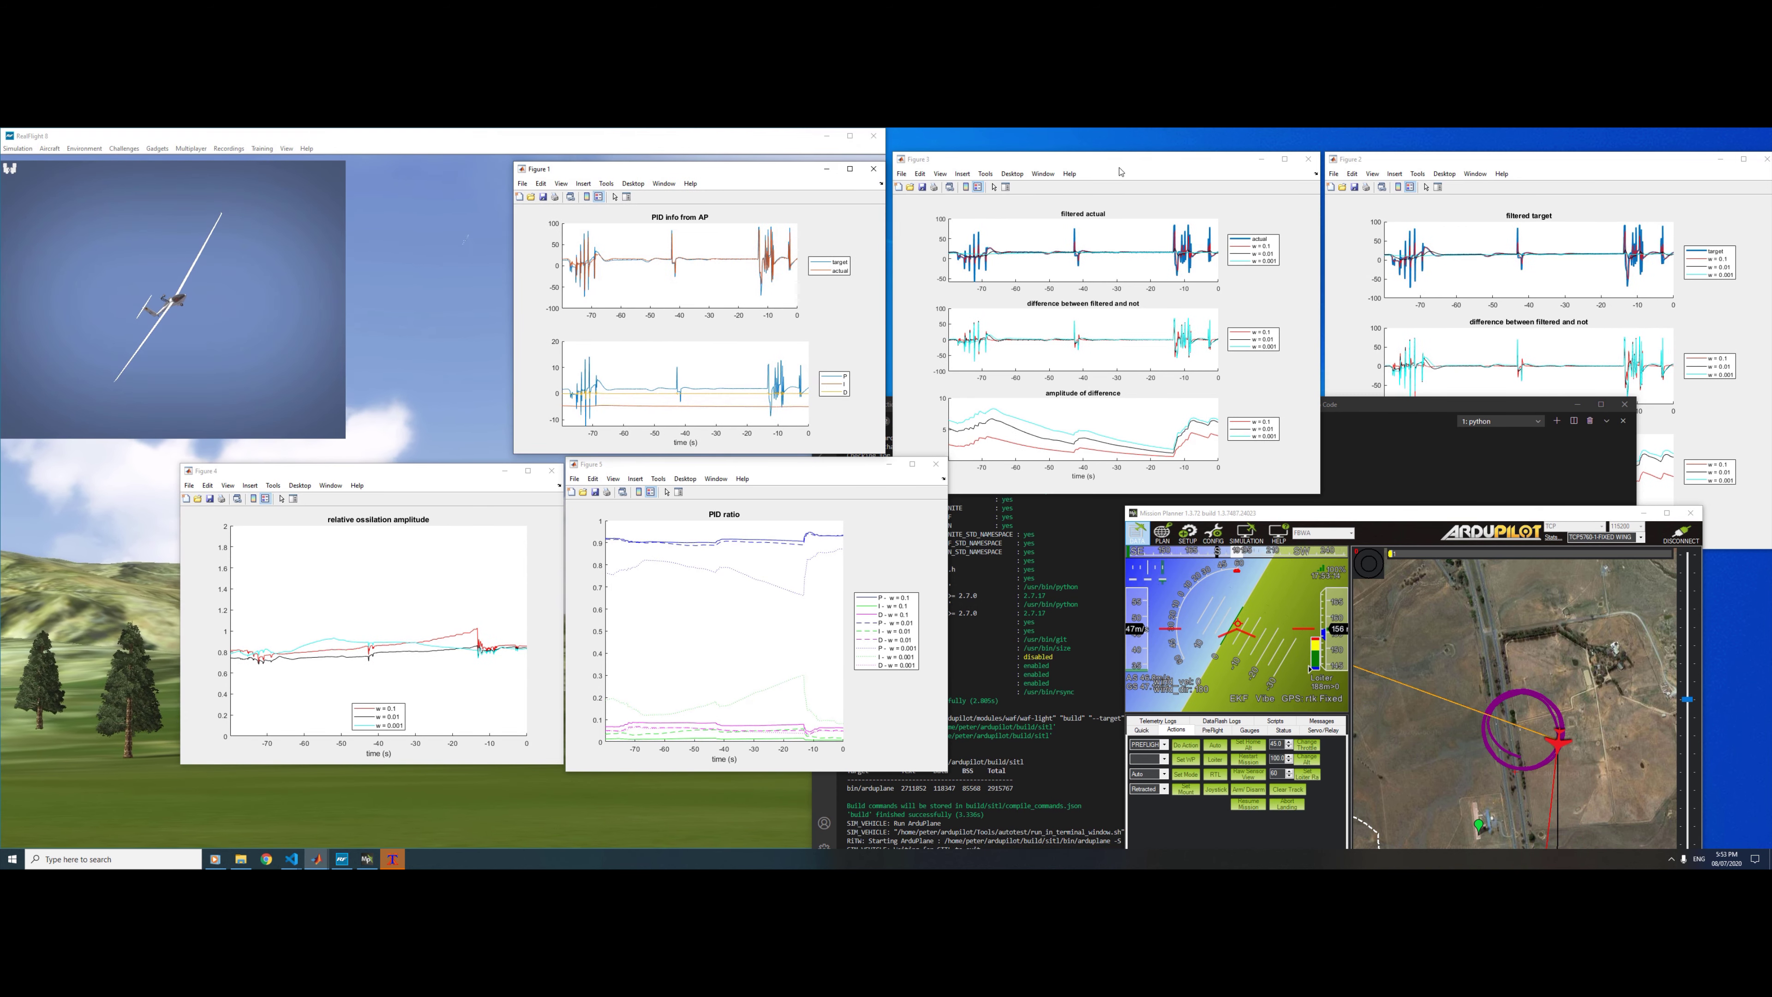
drag(1113, 170, 957, 177)
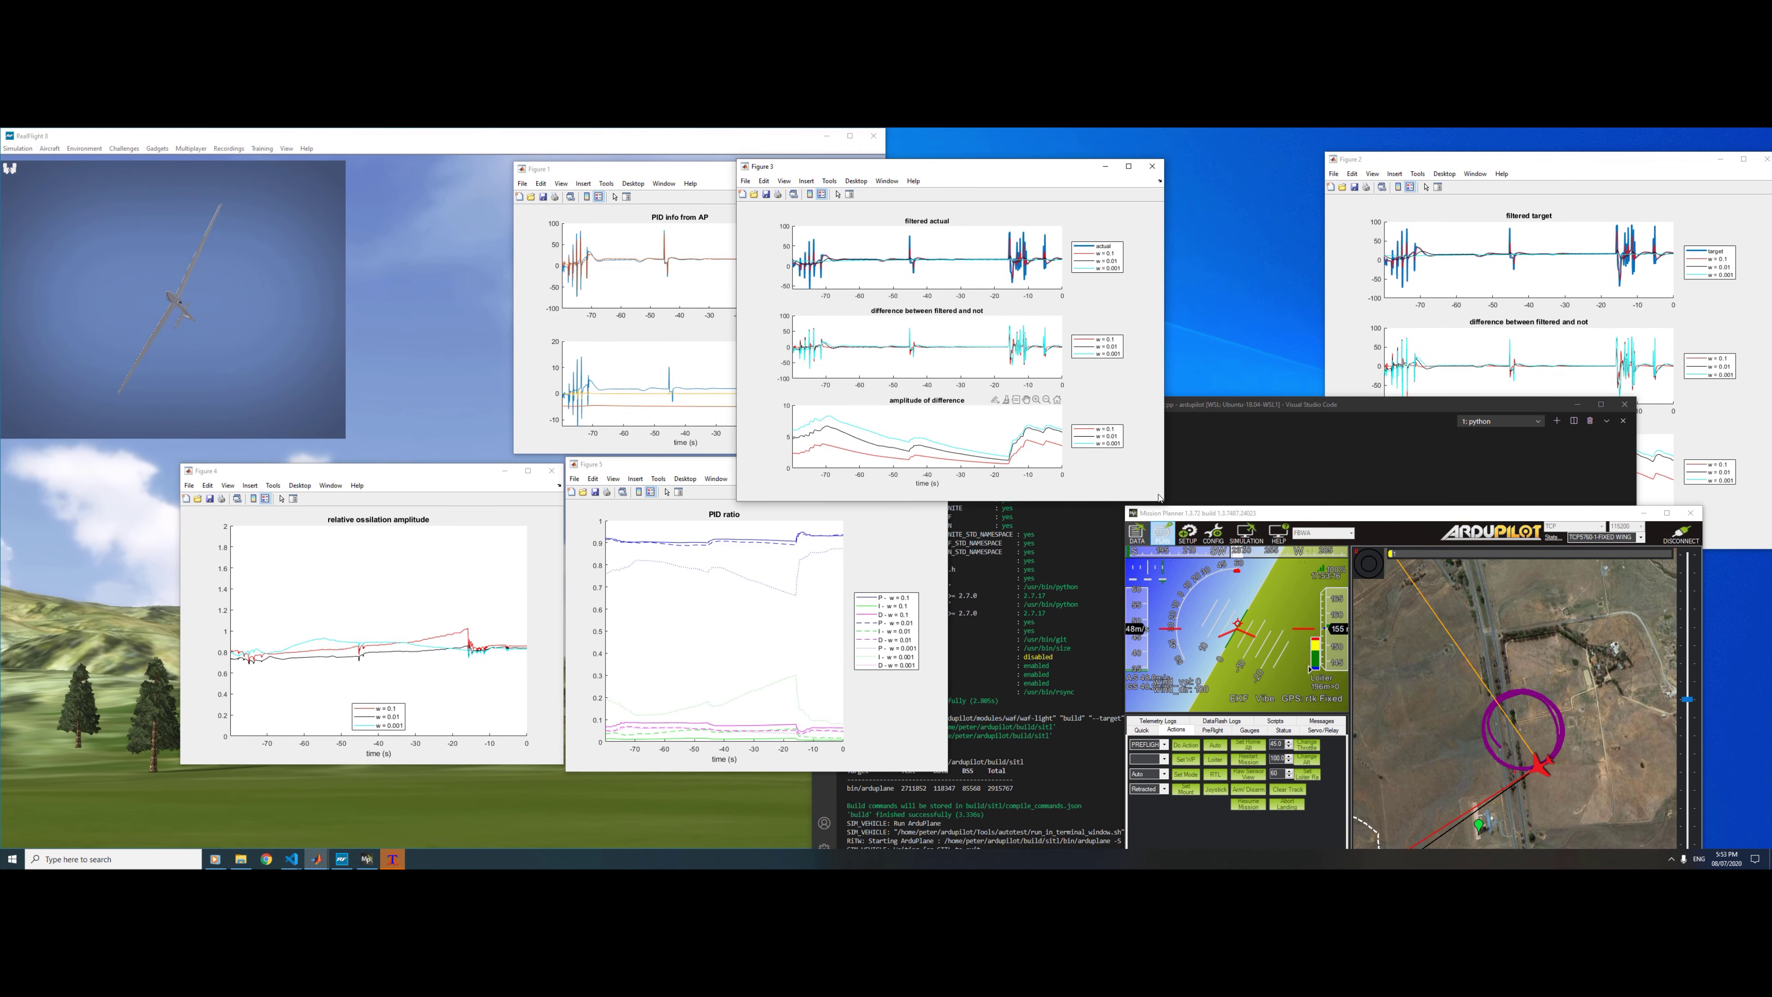
Step: Enlarge the filtered actual figure and centre it on screen
drag(1163, 500, 1434, 739)
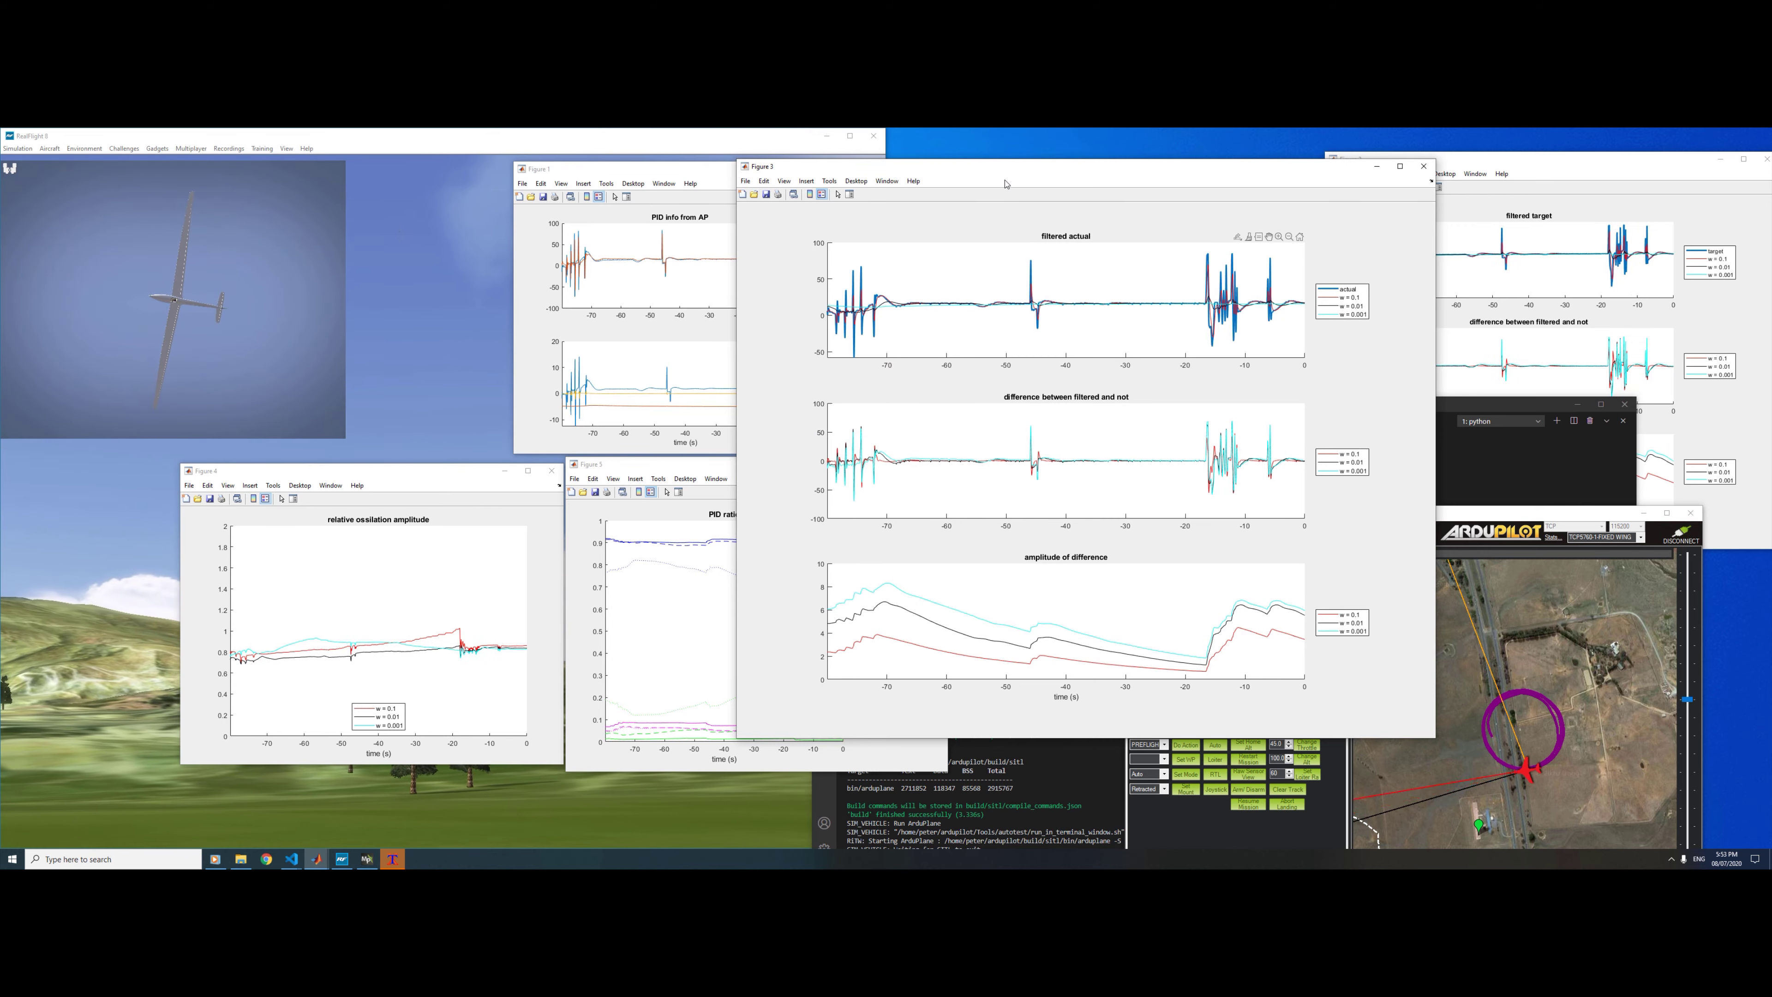
drag(1004, 175, 787, 206)
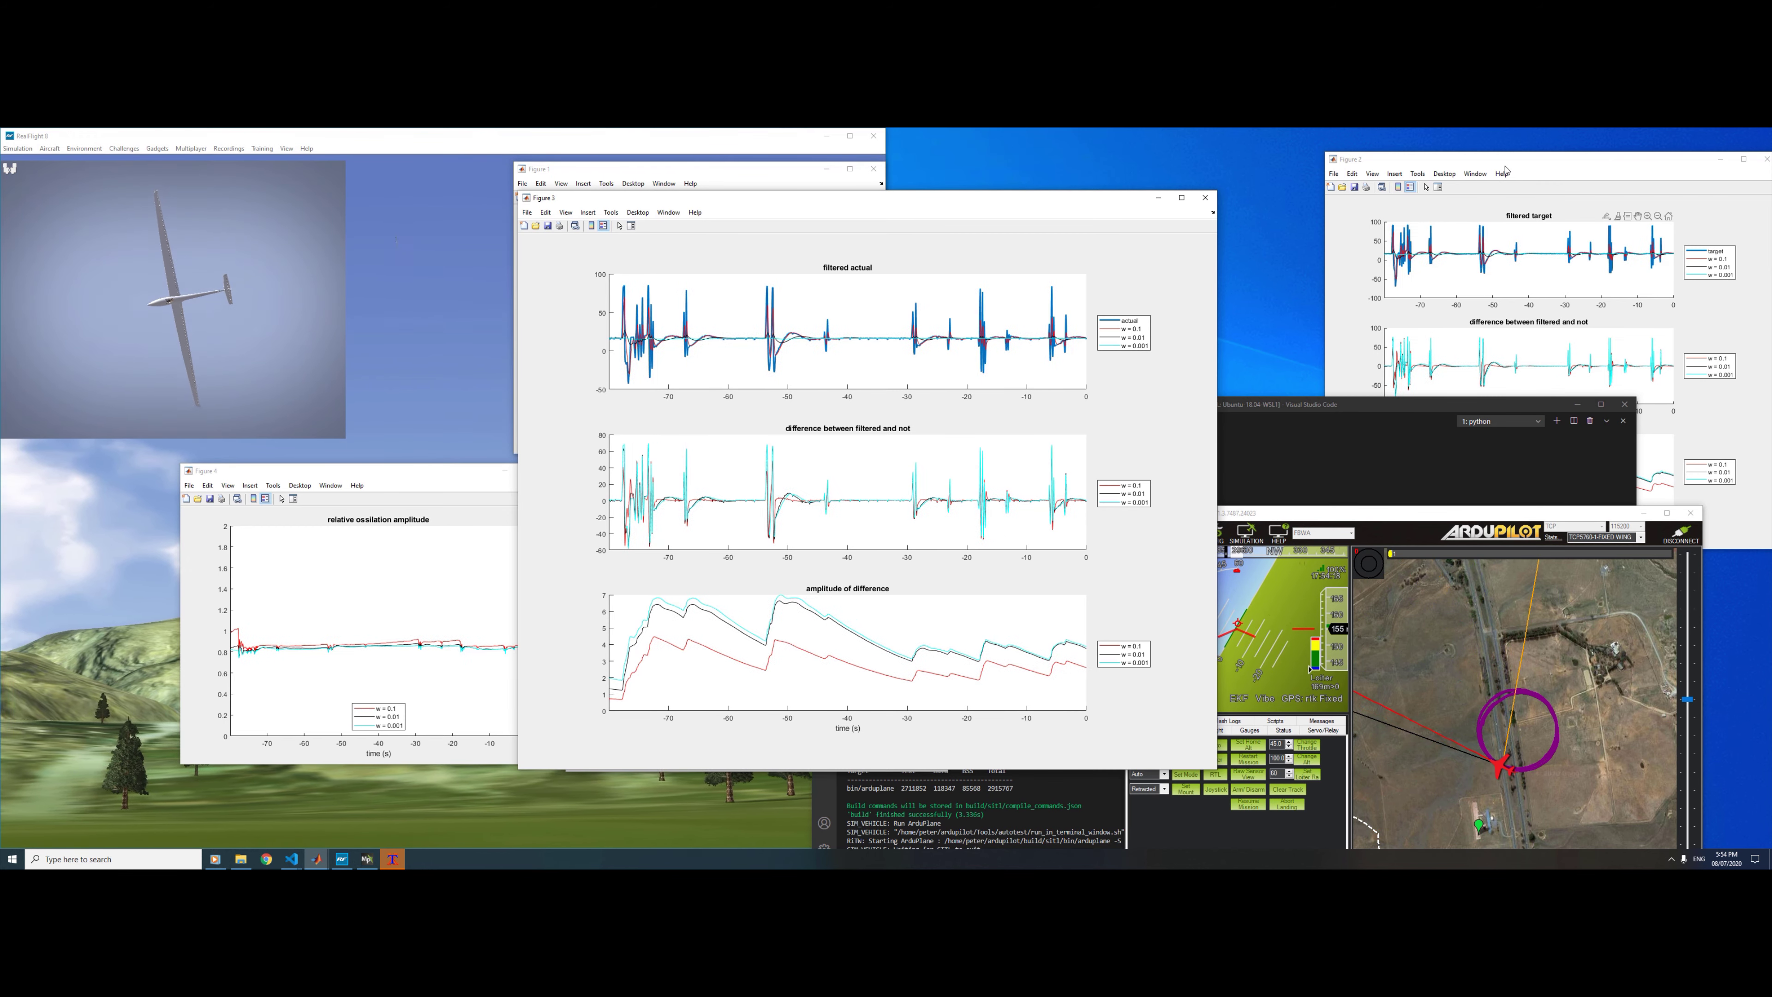
Step: Tile the filtered target and shrunken filtered actual figures at top; shift the oscillation amplitude figure right
drag(1505, 172, 1066, 205)
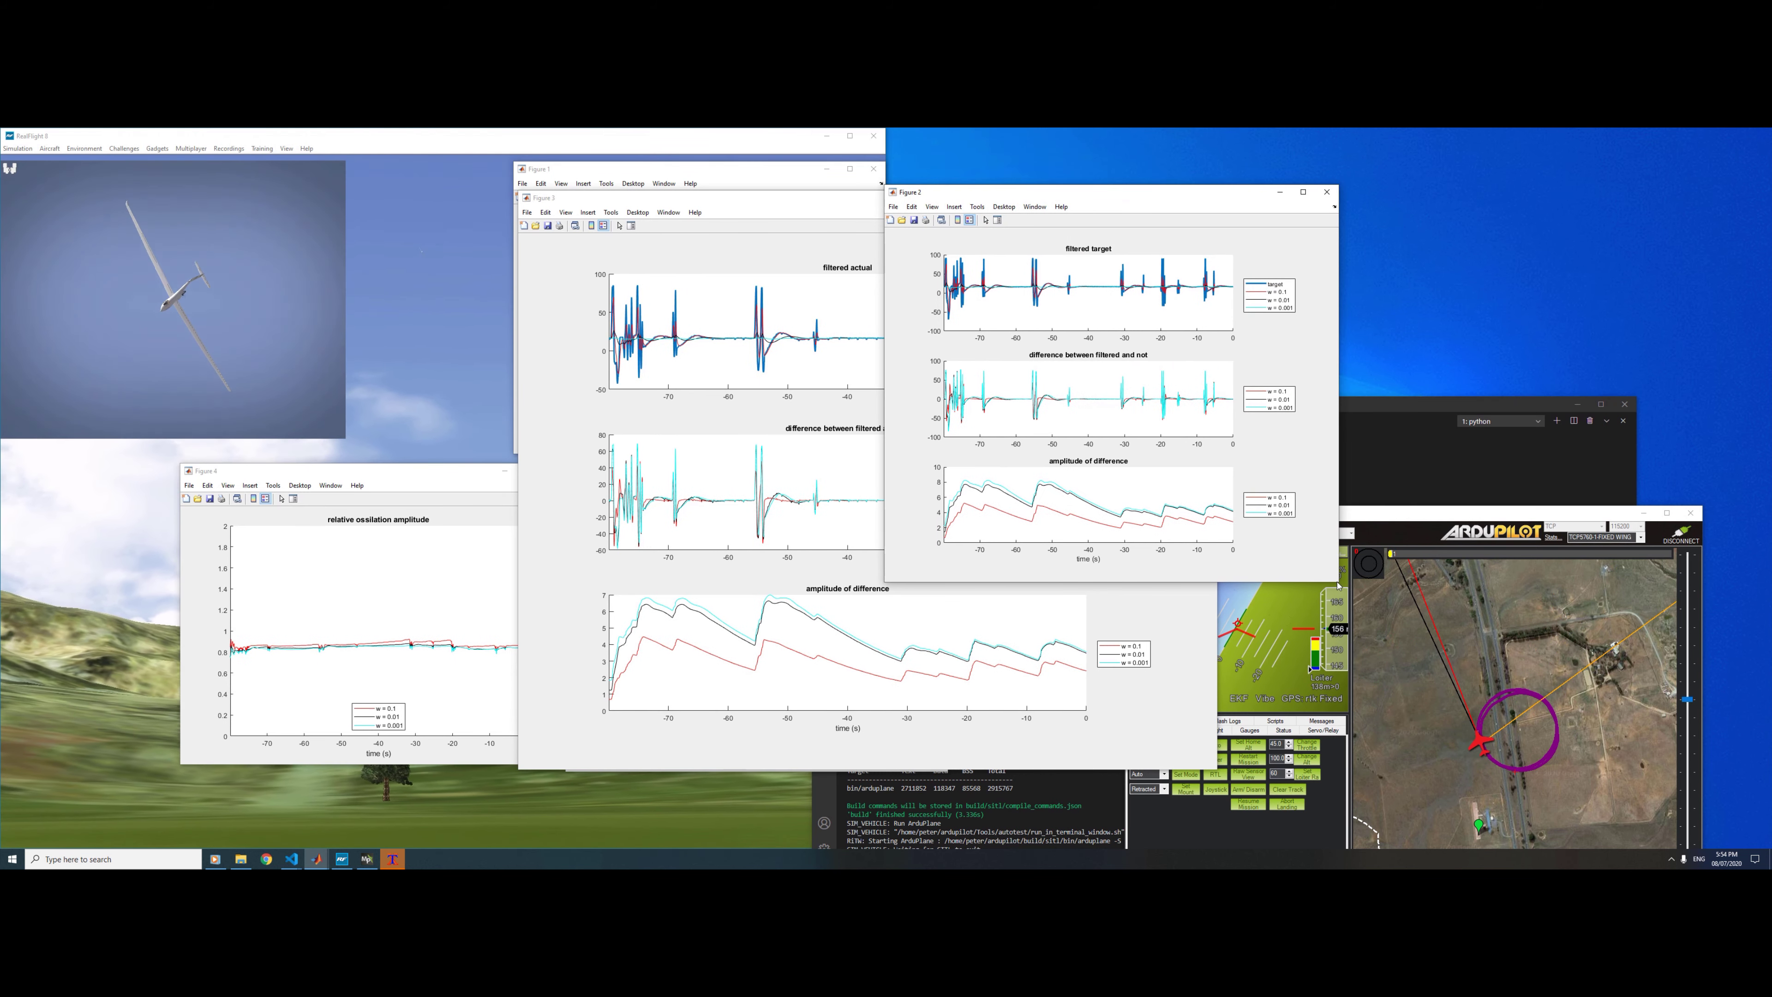
drag(1062, 198, 1449, 168)
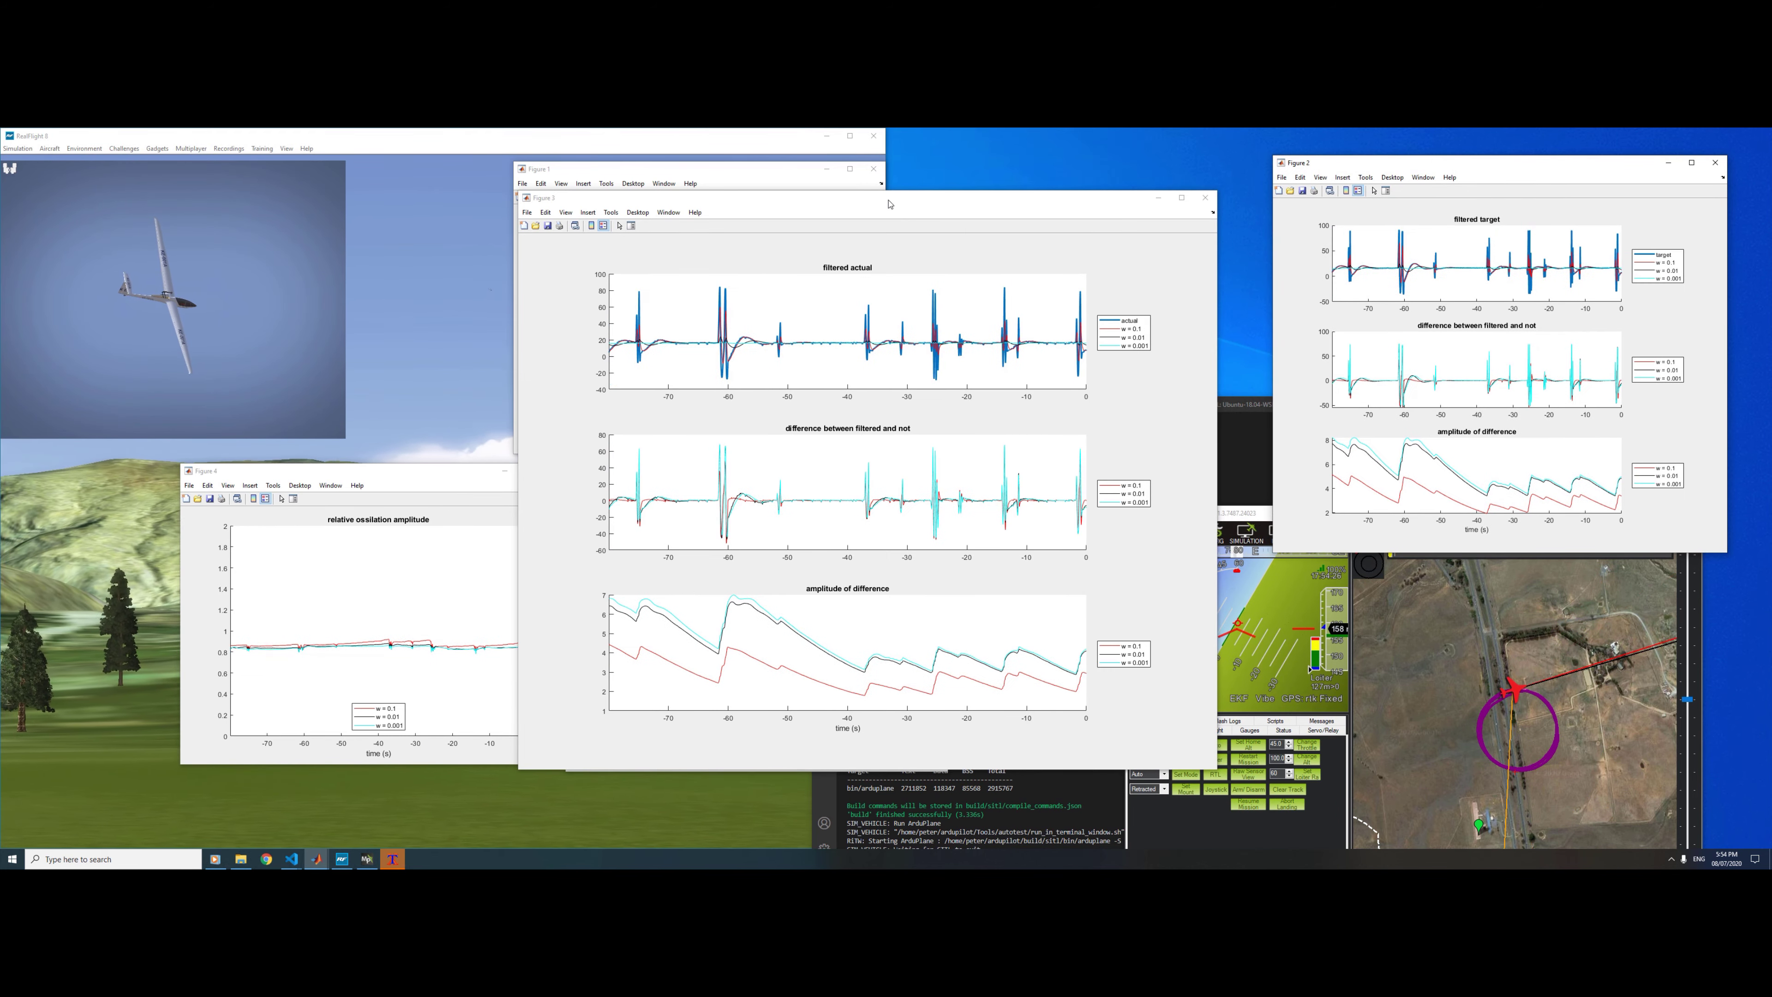
drag(890, 204, 1121, 200)
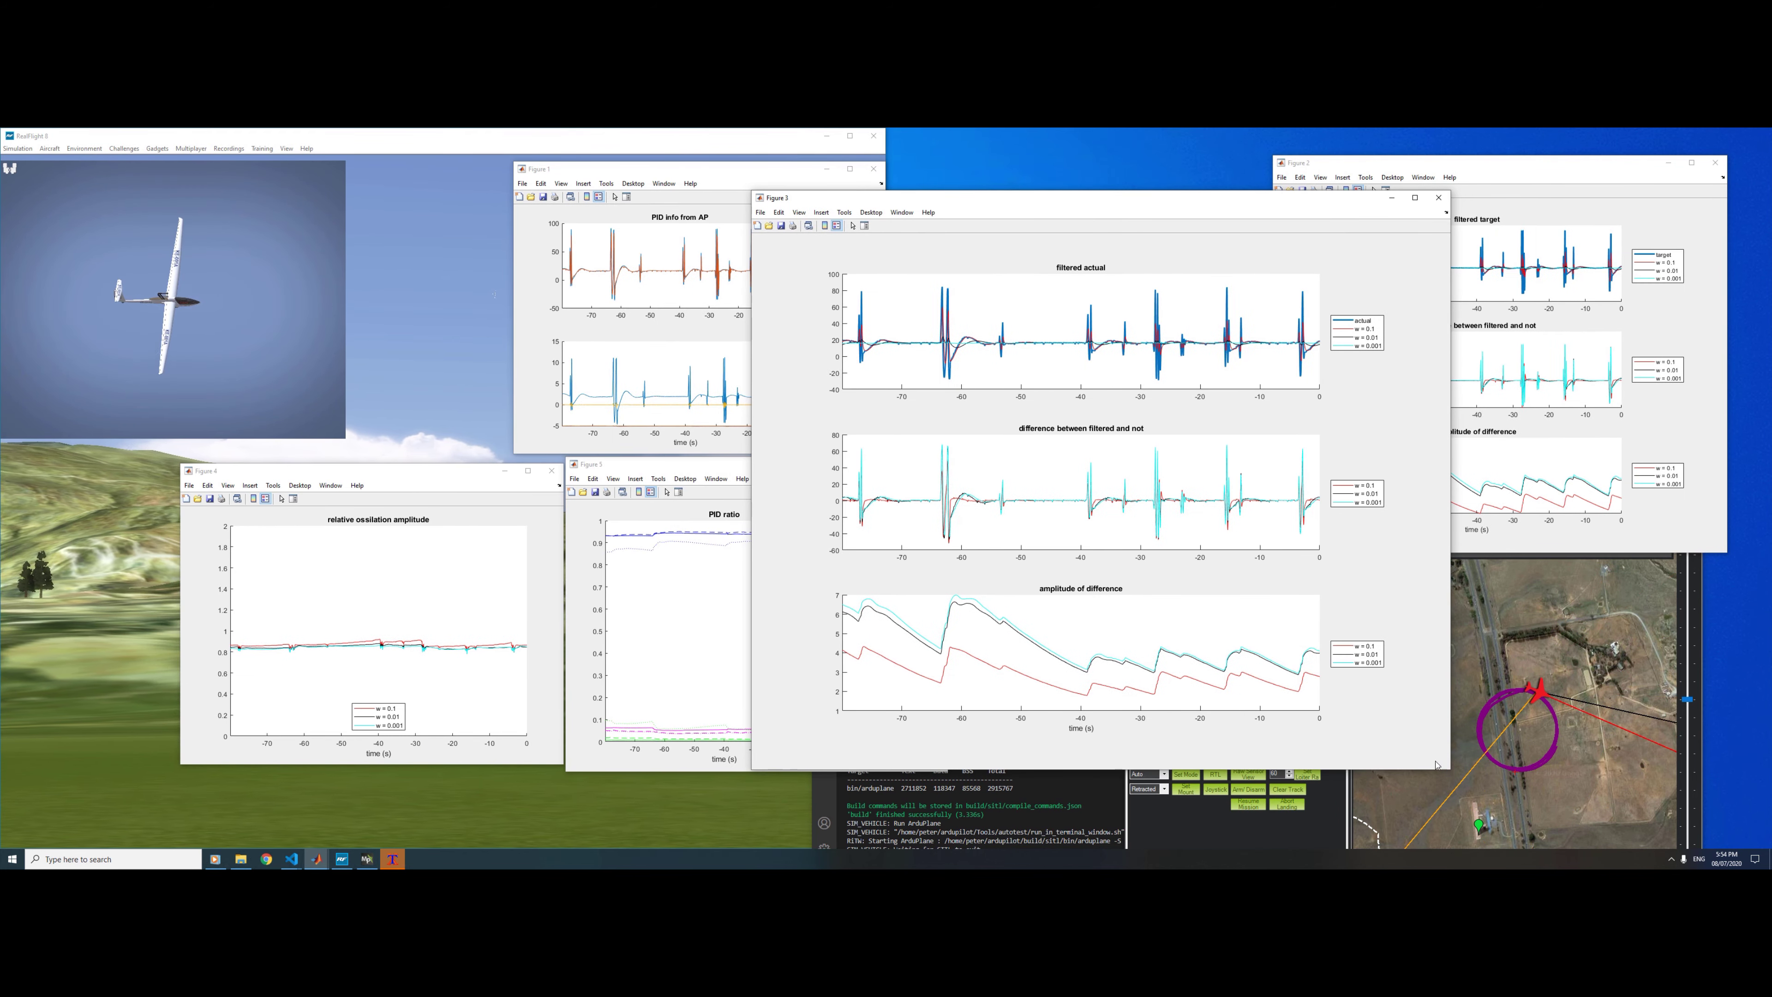
drag(1443, 769, 1189, 581)
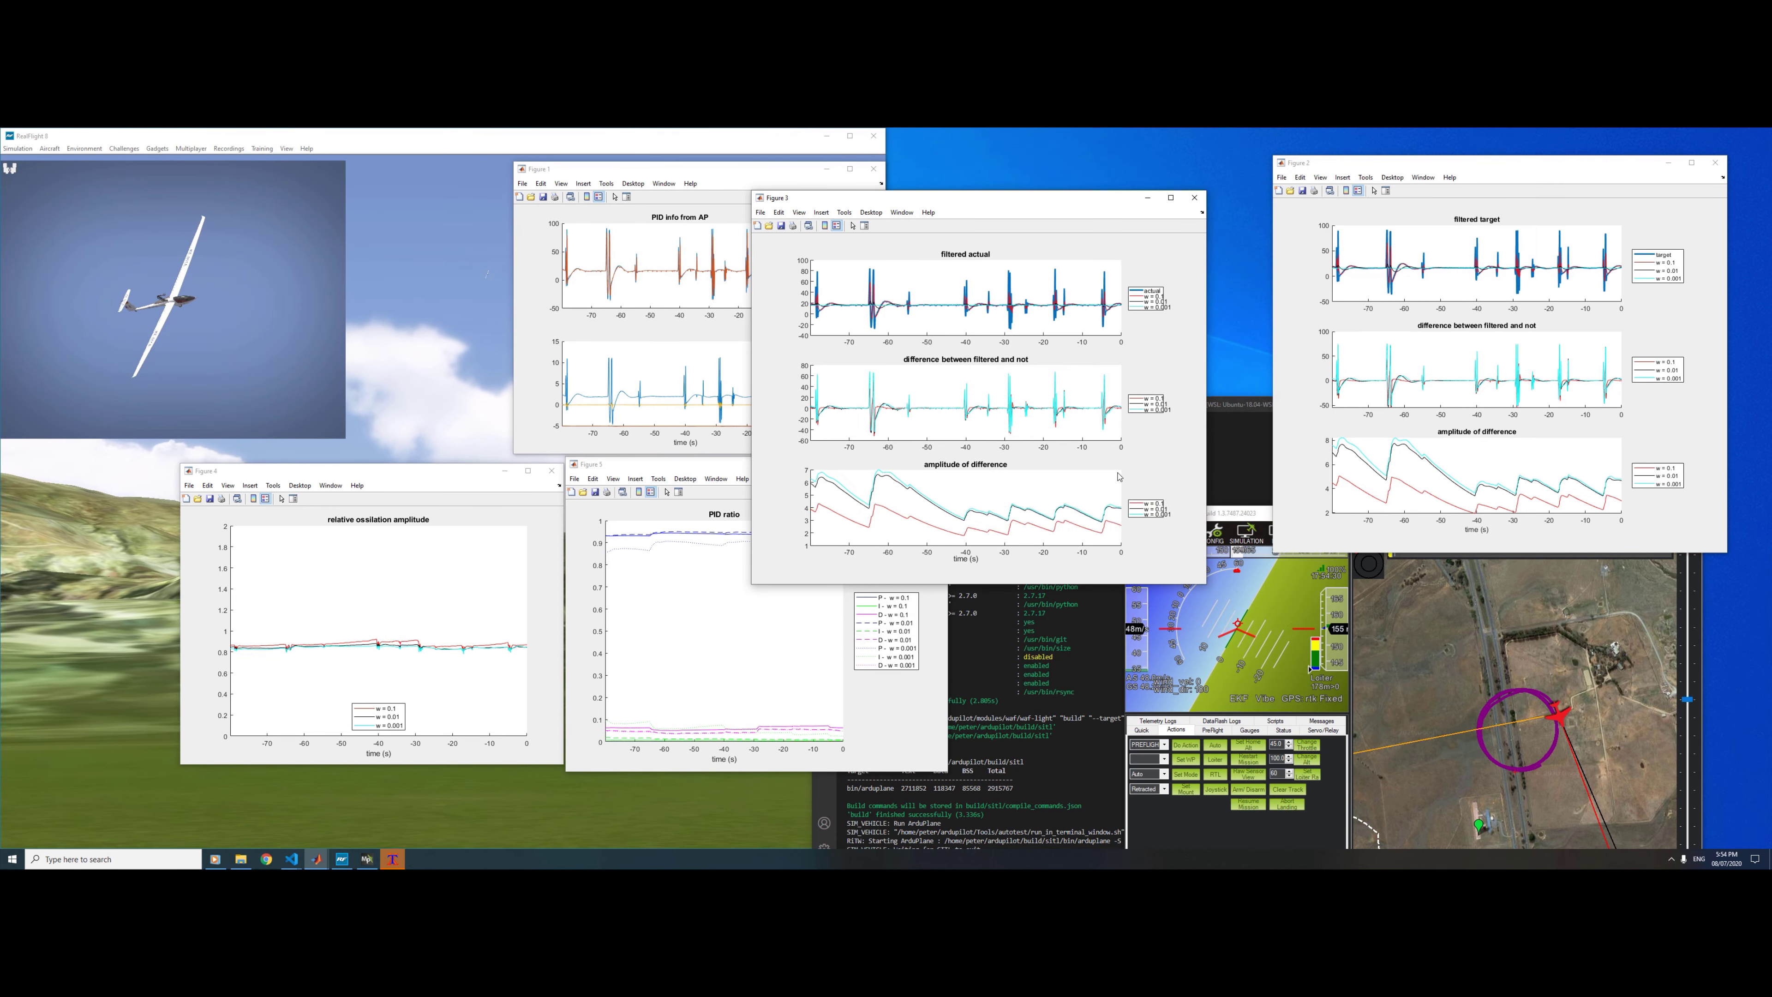
drag(924, 176, 1026, 153)
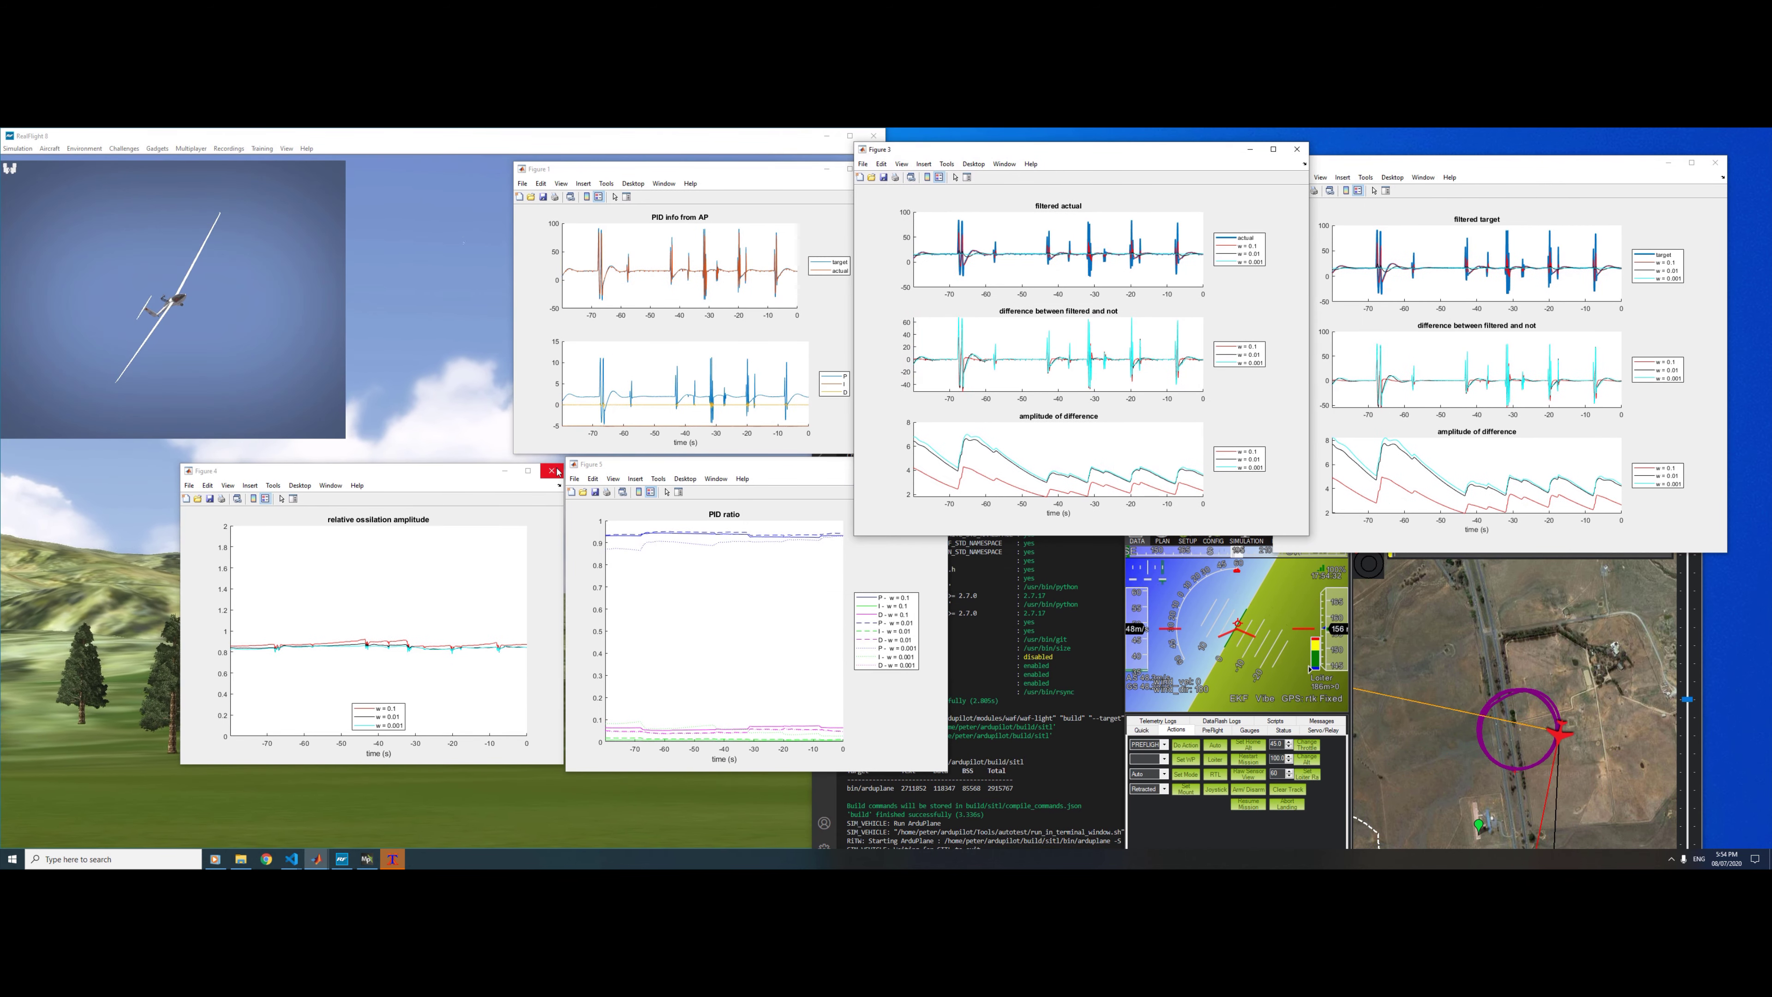
drag(400, 474, 829, 539)
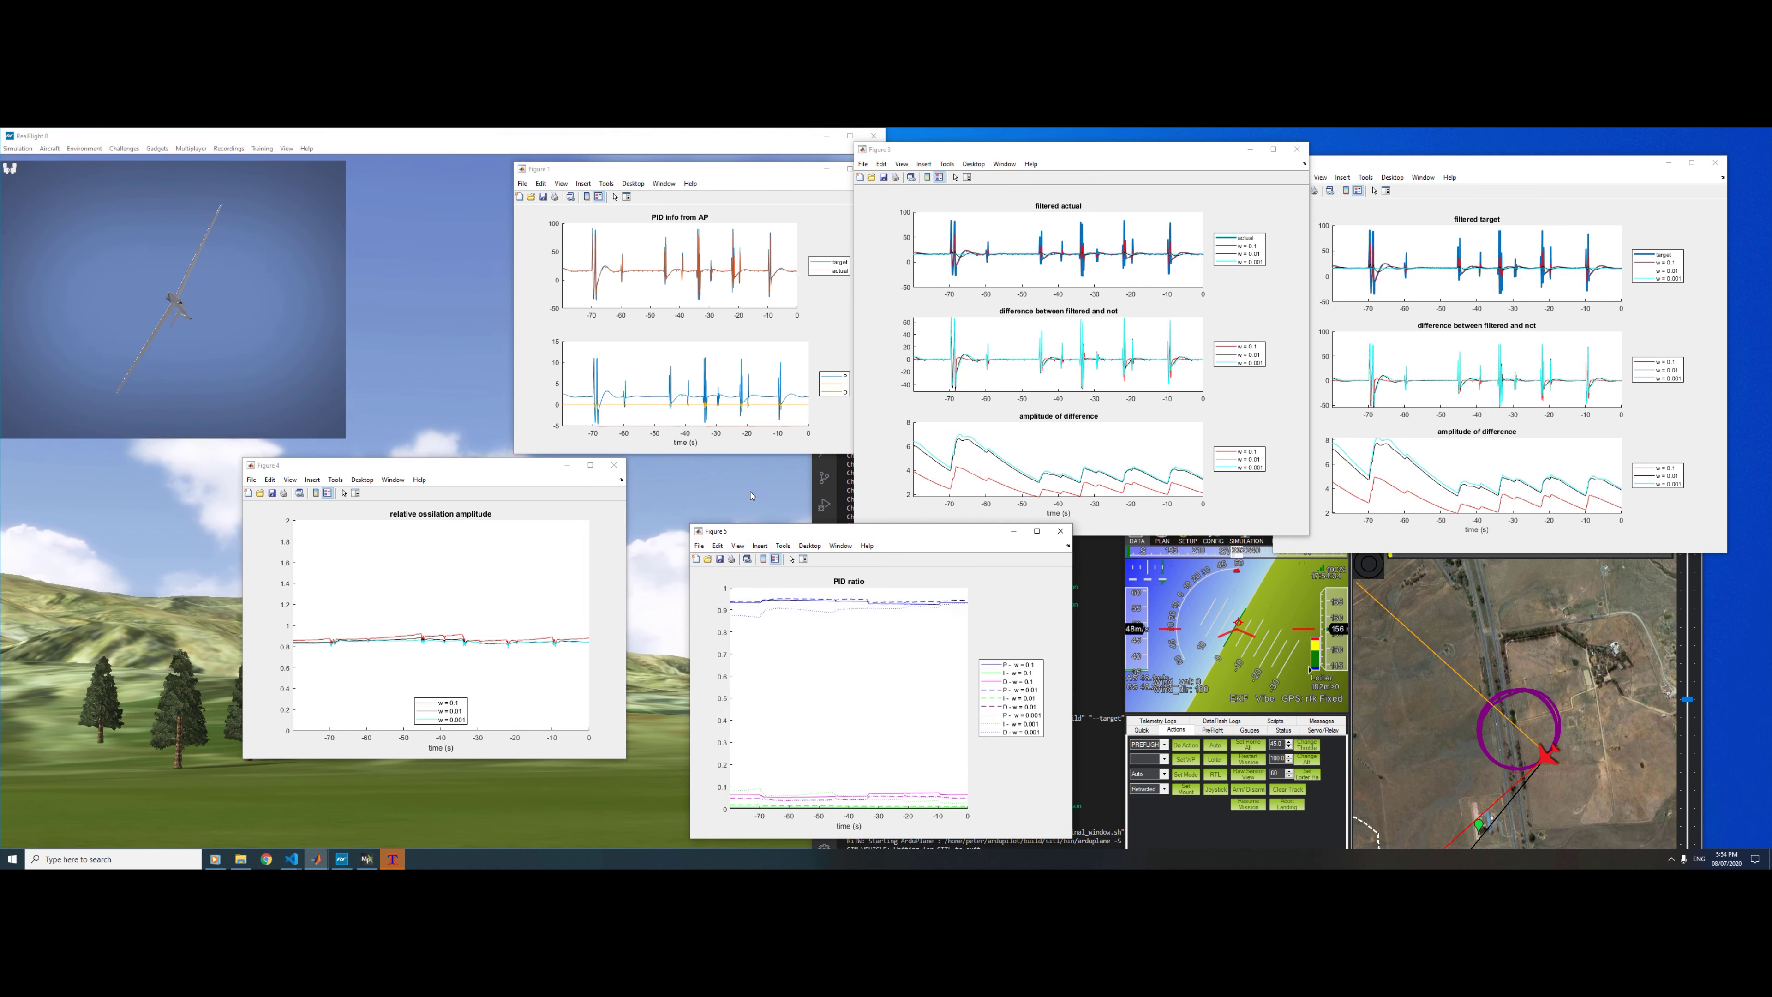
drag(368, 469, 559, 476)
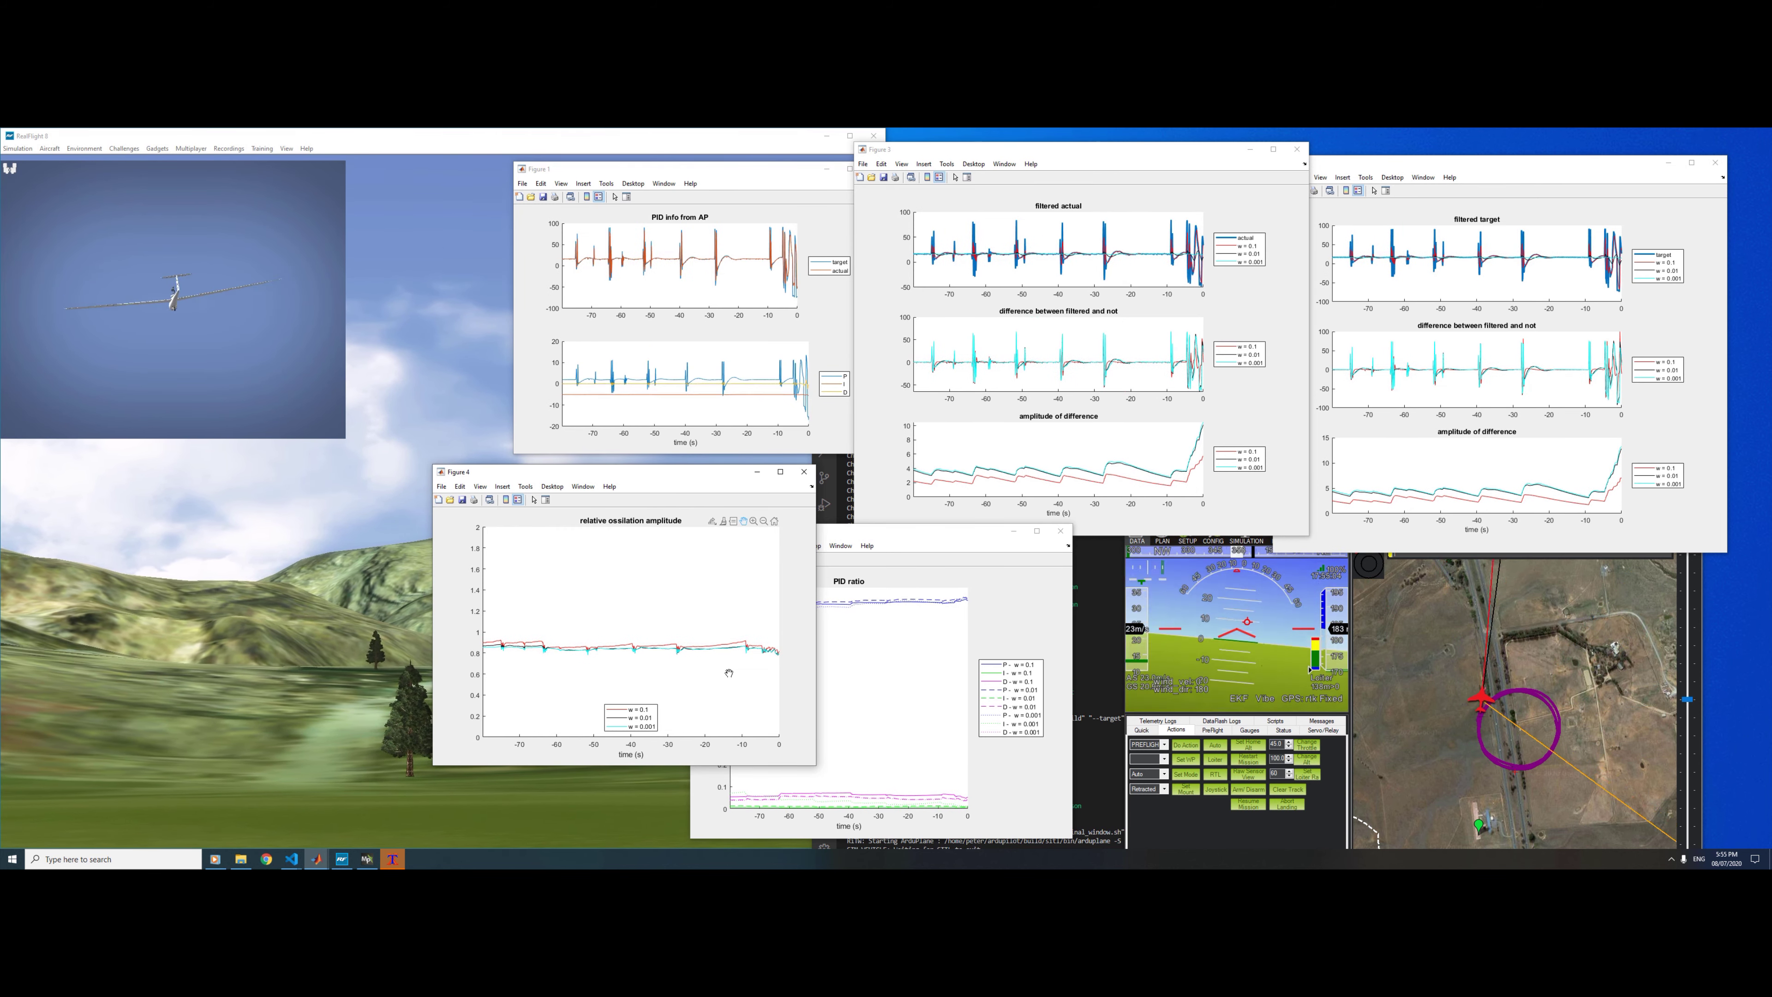
Step: Put the PID ratio figure beside the relative oscillation amplitude plot, with Mission Planner next to them
drag(942, 531, 1102, 471)
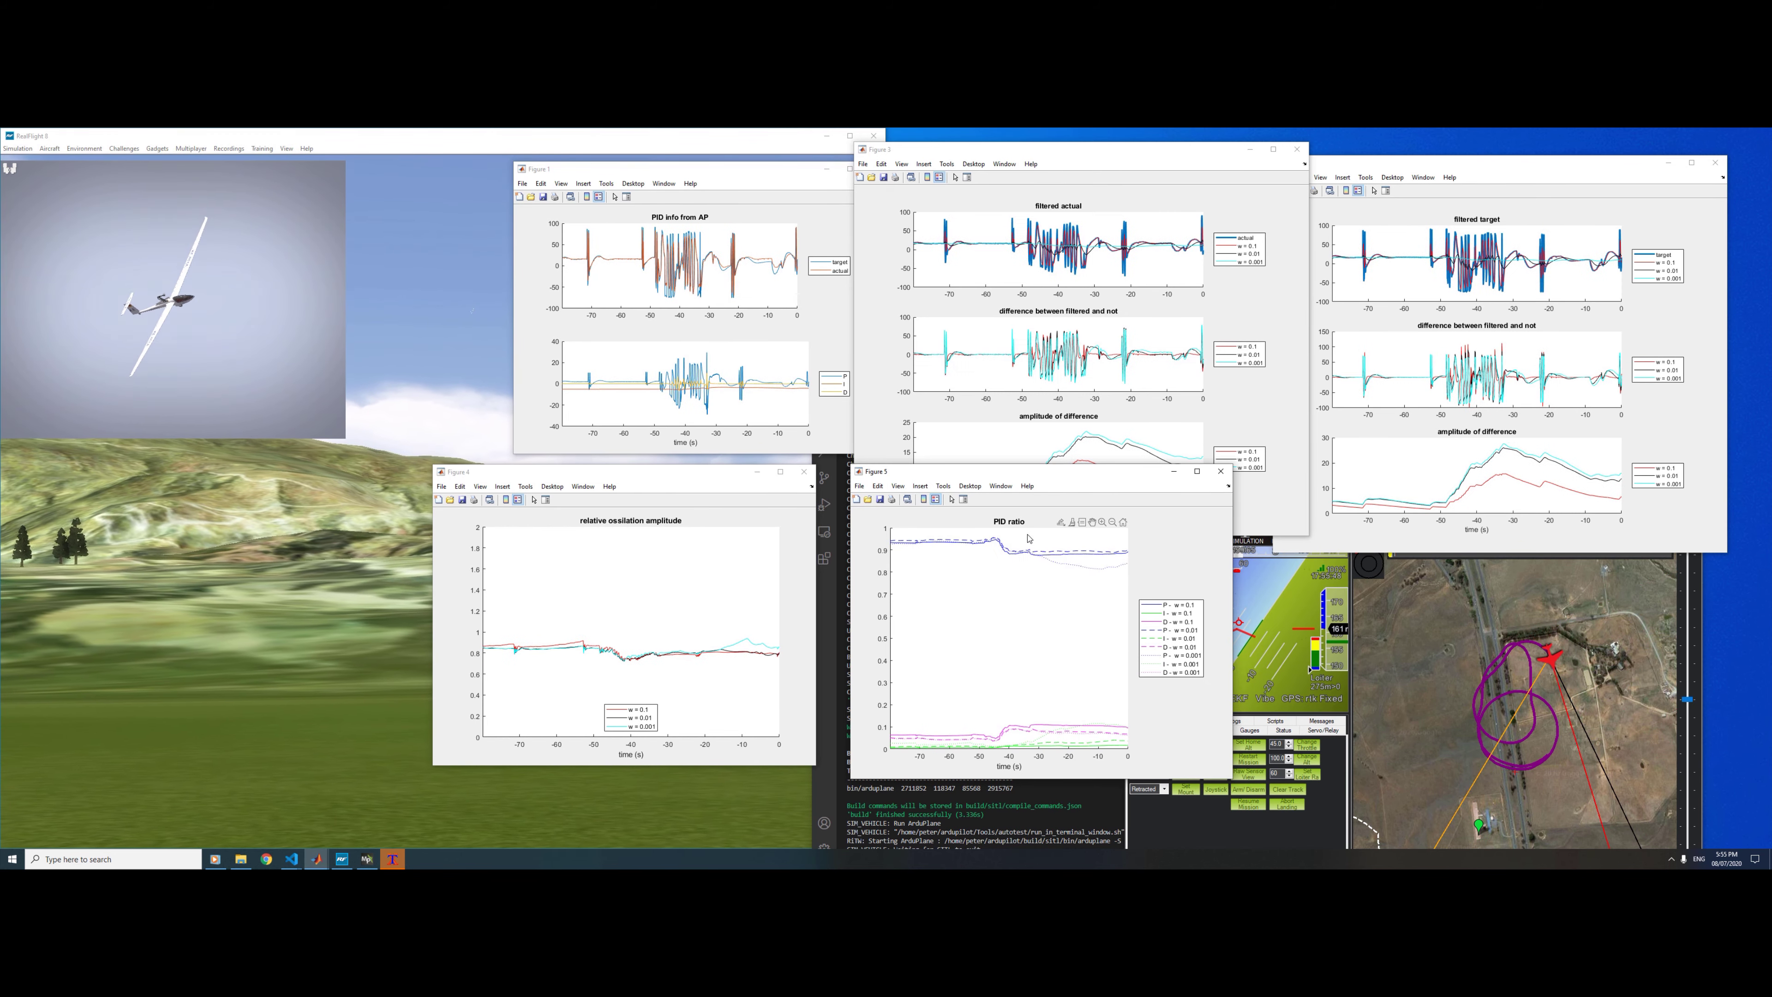
drag(1012, 472, 955, 466)
drag(684, 482, 631, 482)
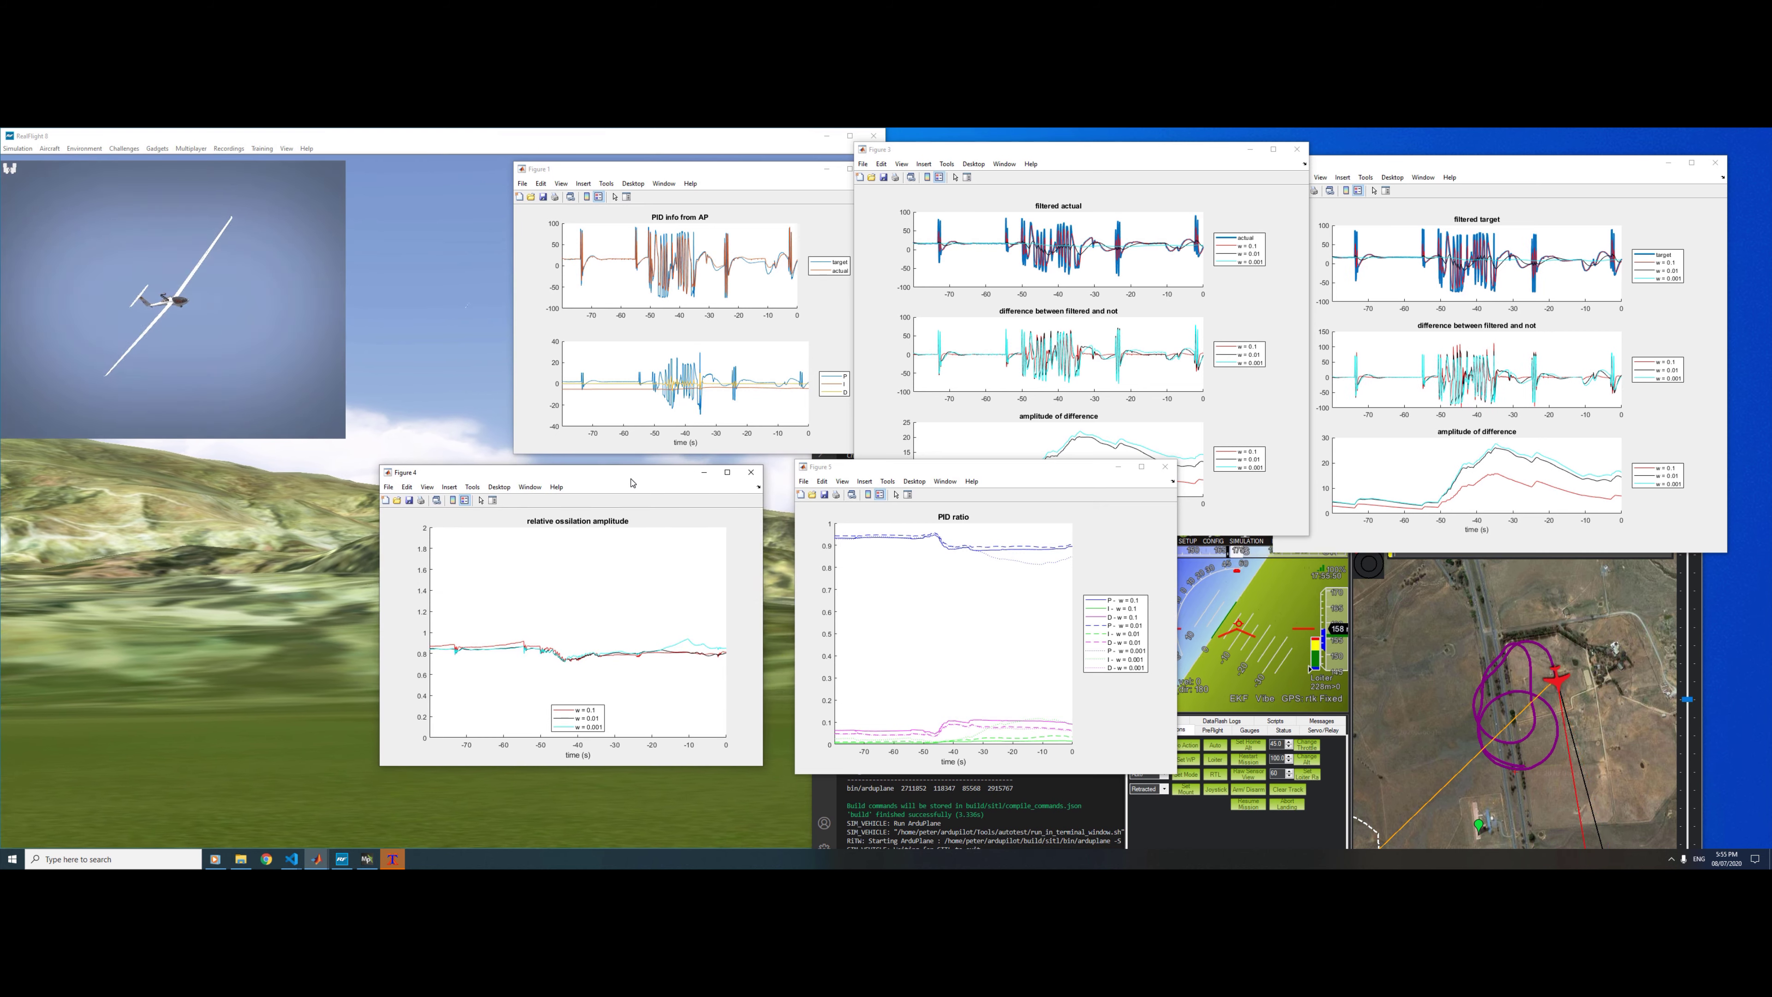
drag(977, 466, 918, 467)
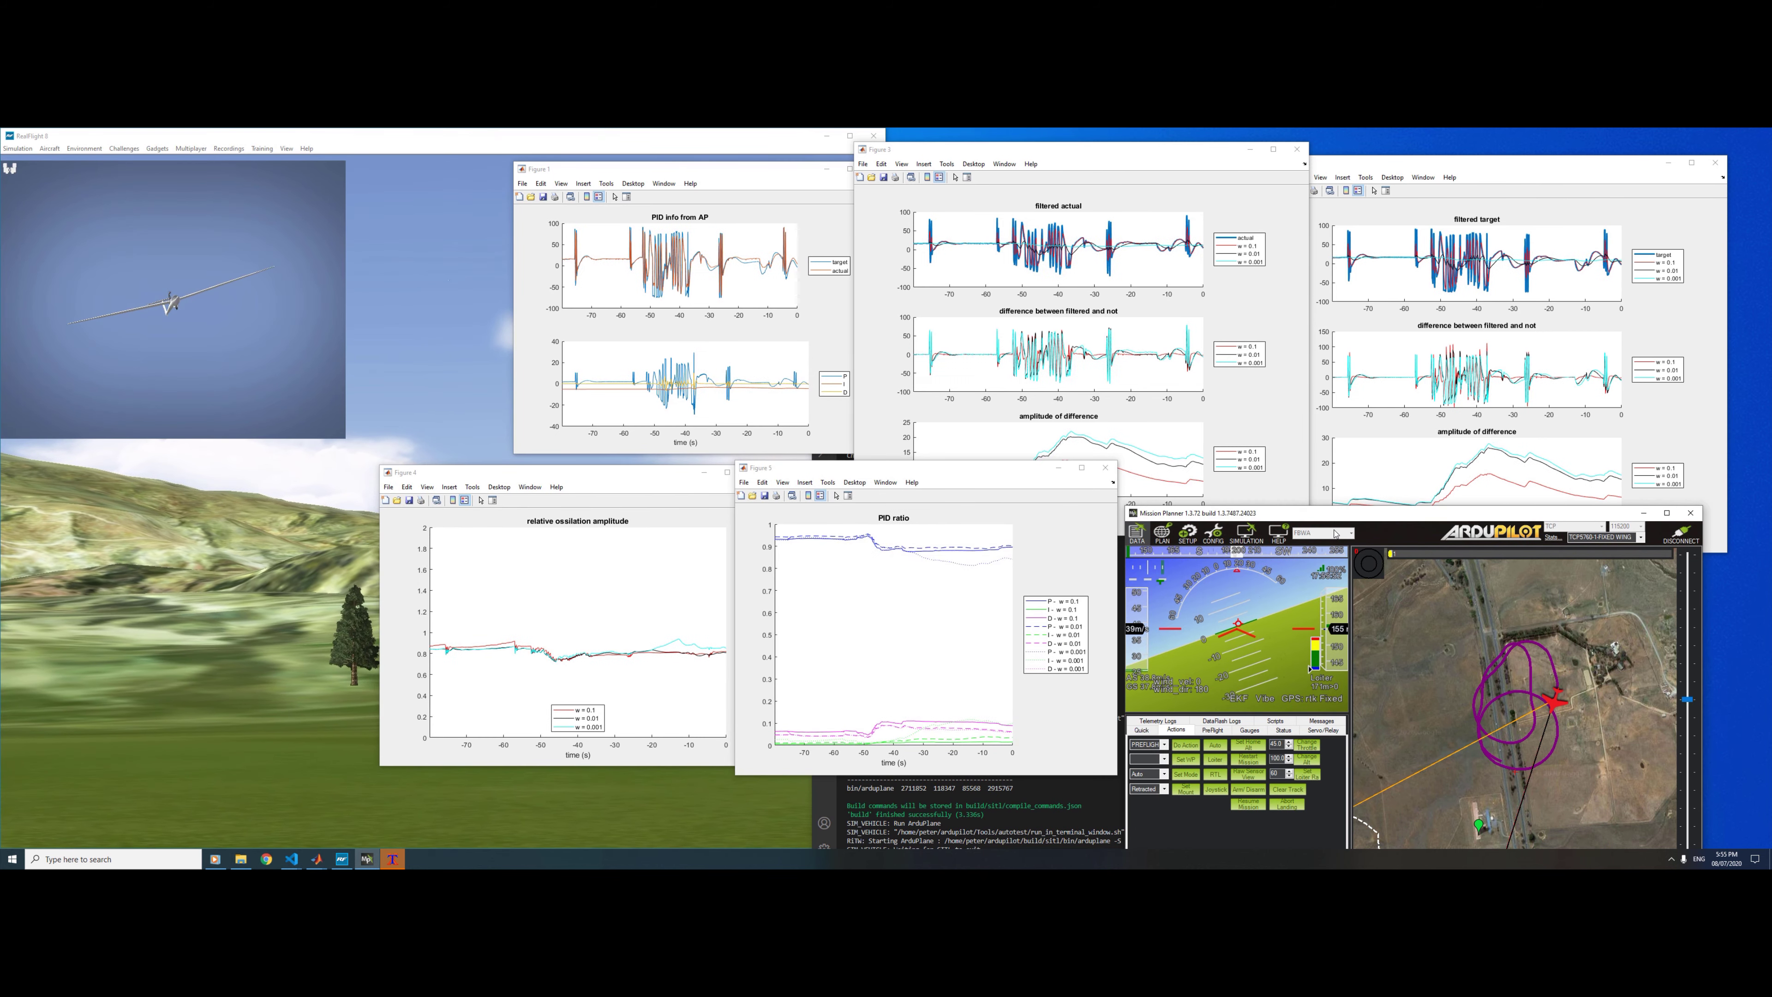
drag(1317, 515, 1237, 317)
Step: Set PTCH2SRV_P to 2 in the Full Parameter List, write it, and enlarge the PID info from AP figure
click(1138, 334)
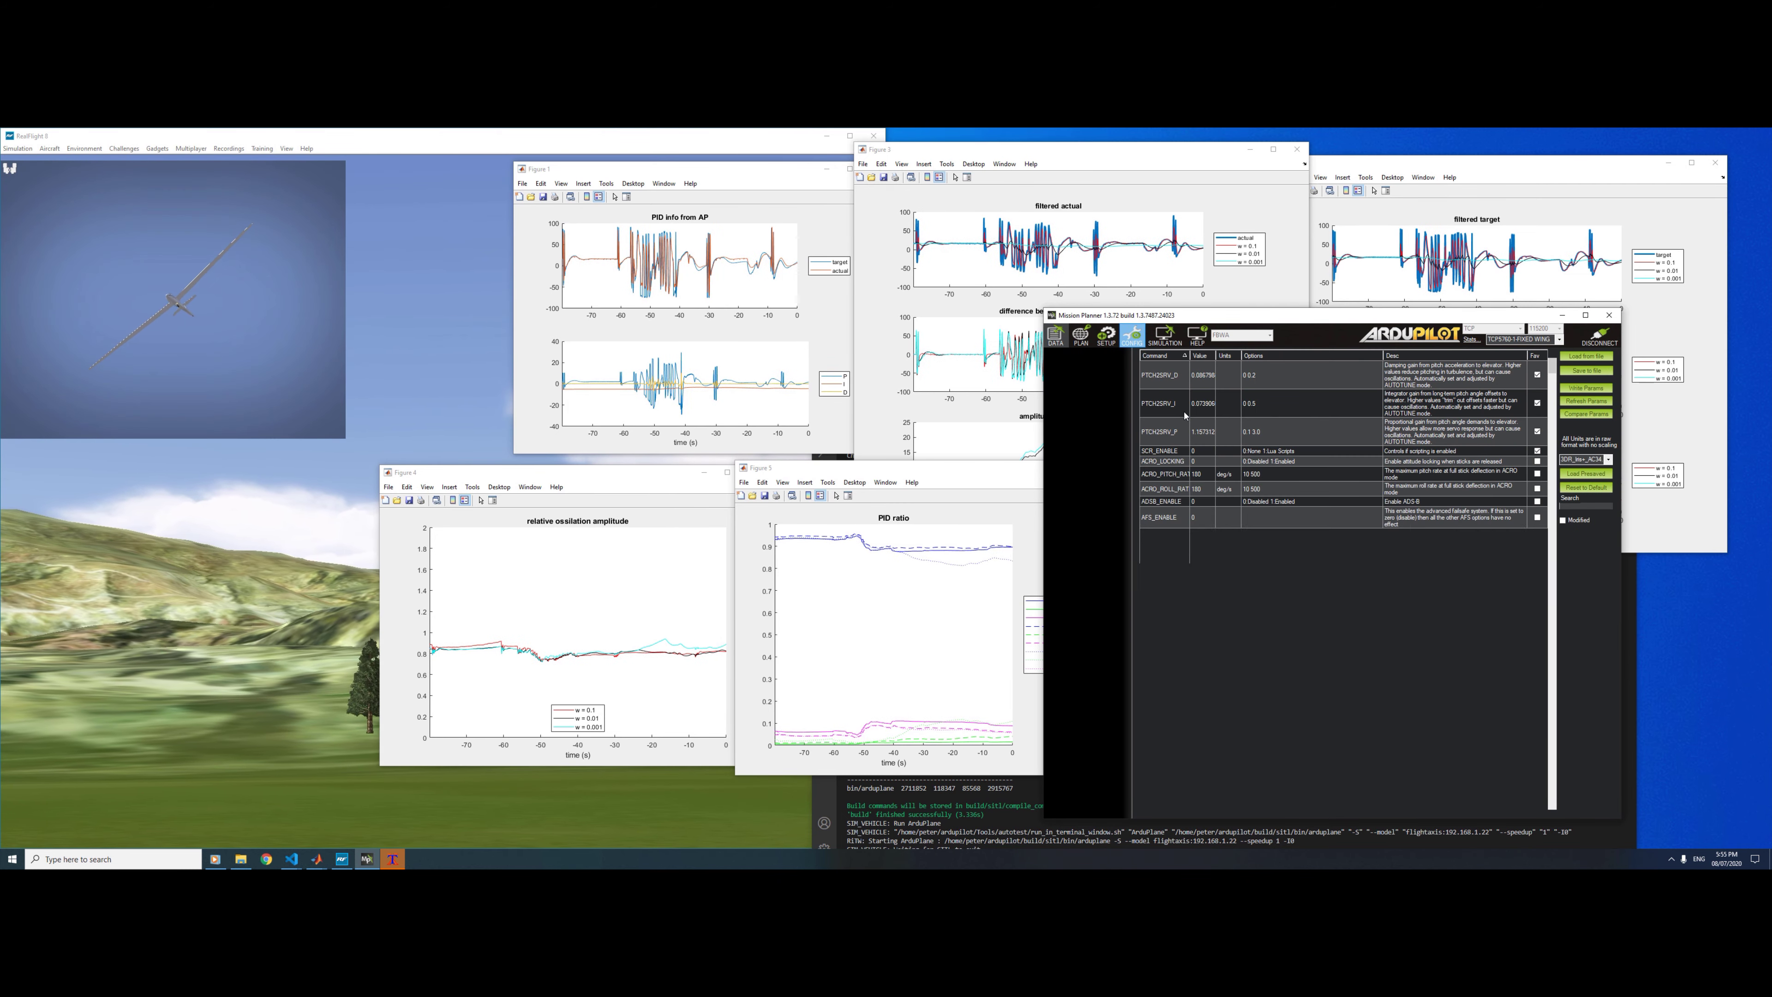
double_click(1201, 430)
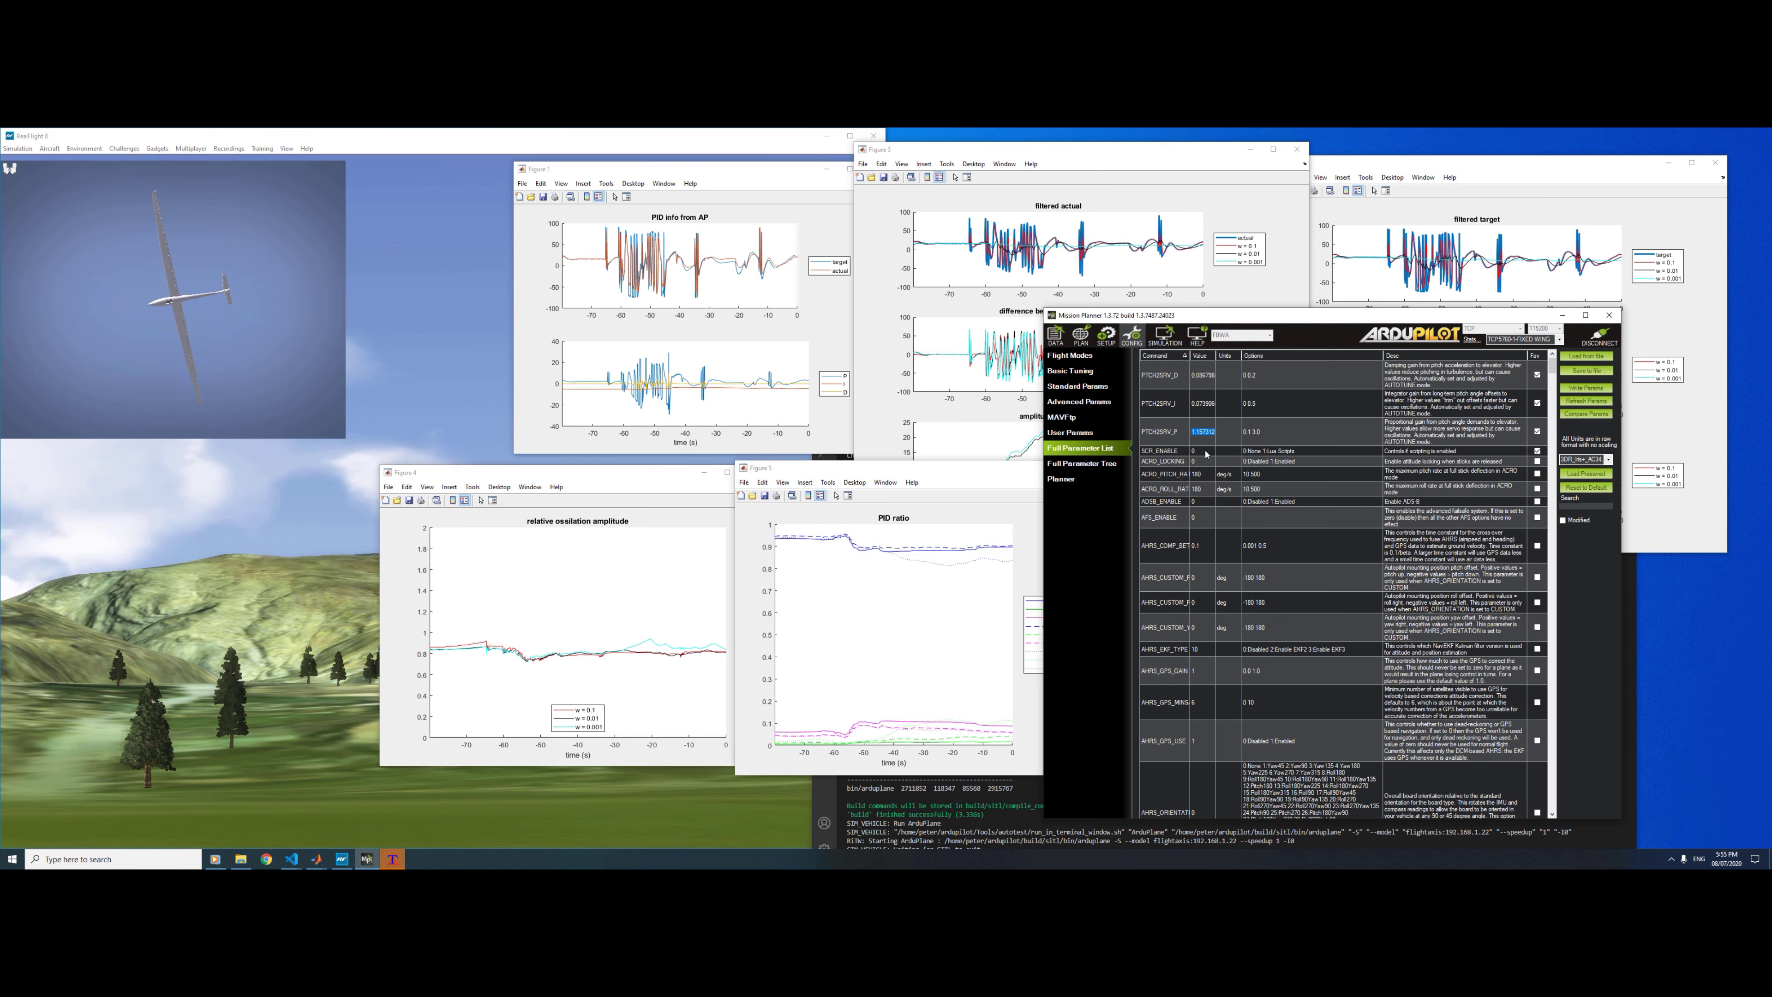
text(2)
key(Return)
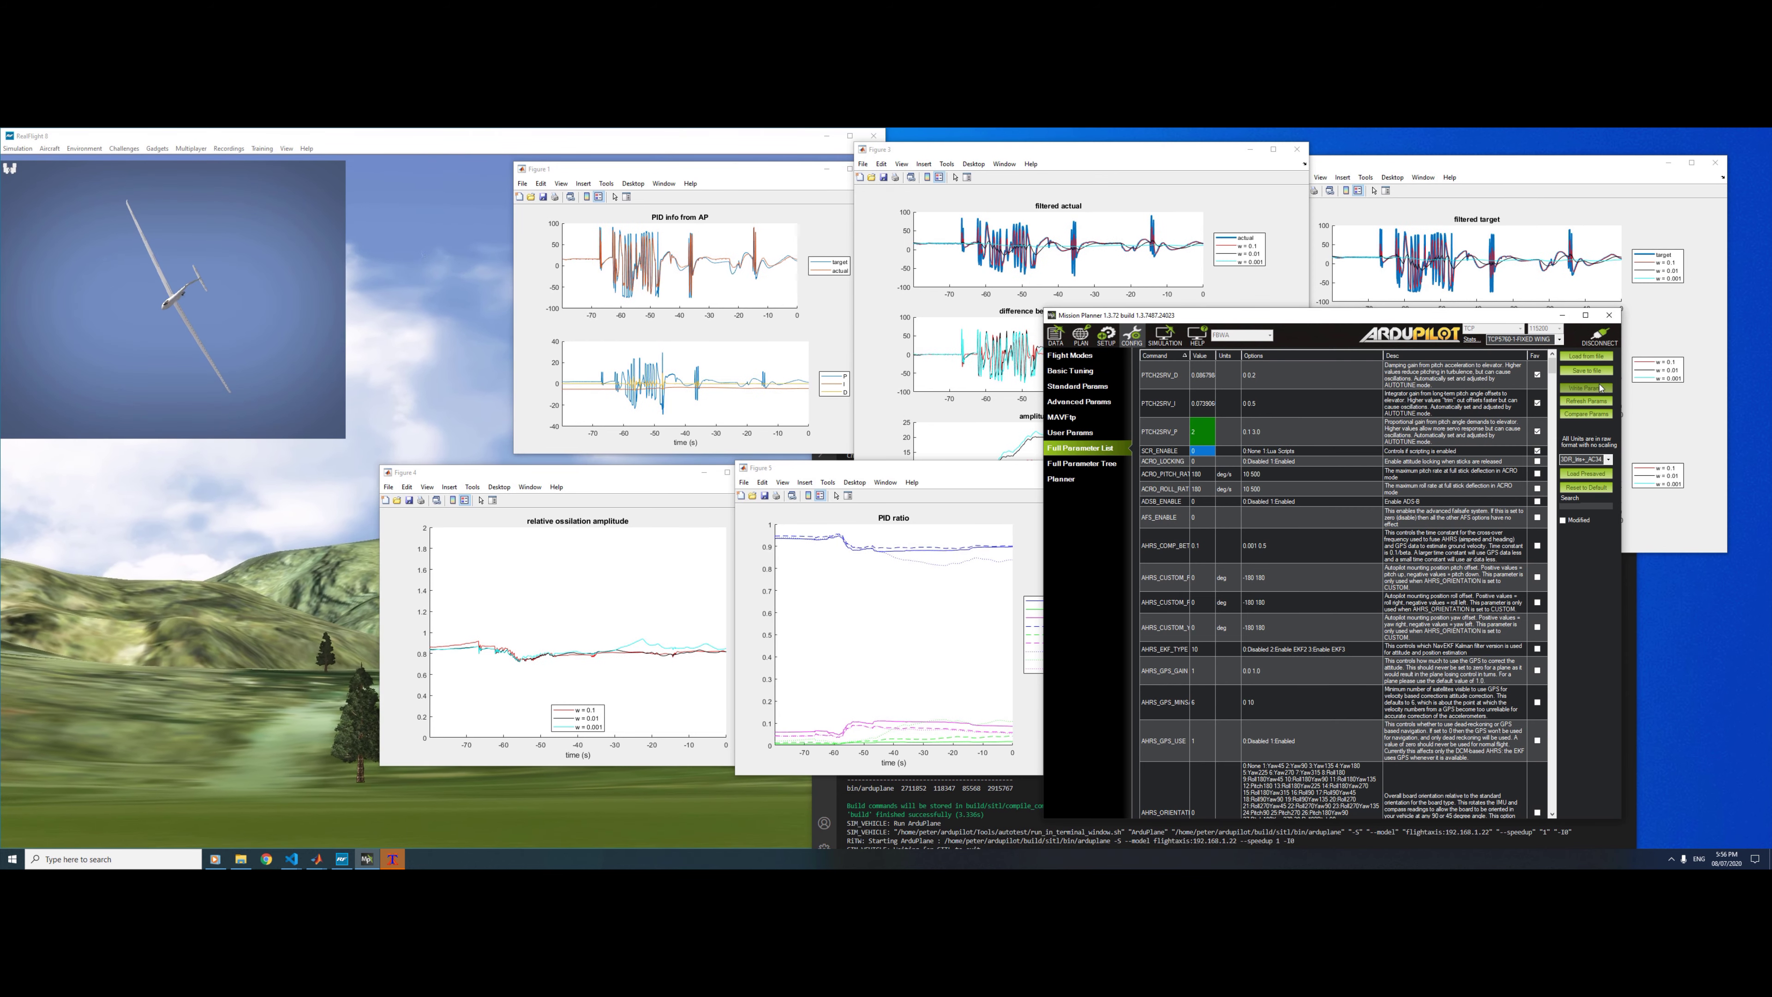
click(1598, 388)
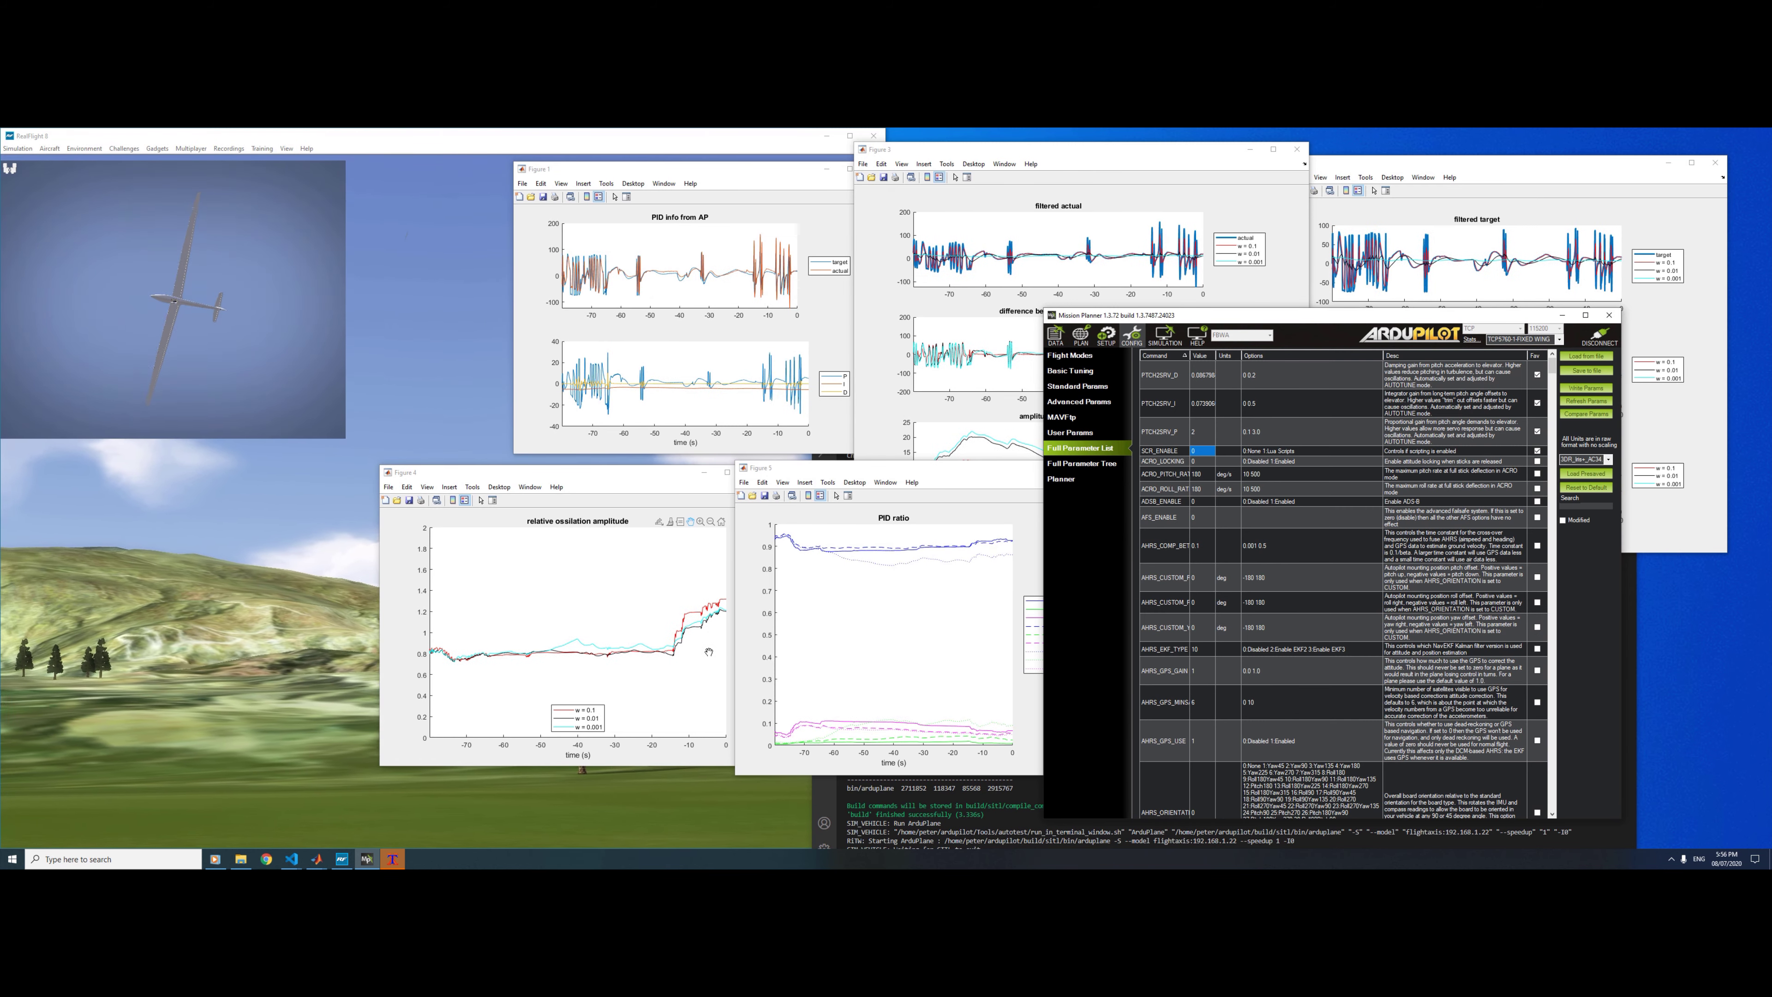
drag(722, 174, 687, 169)
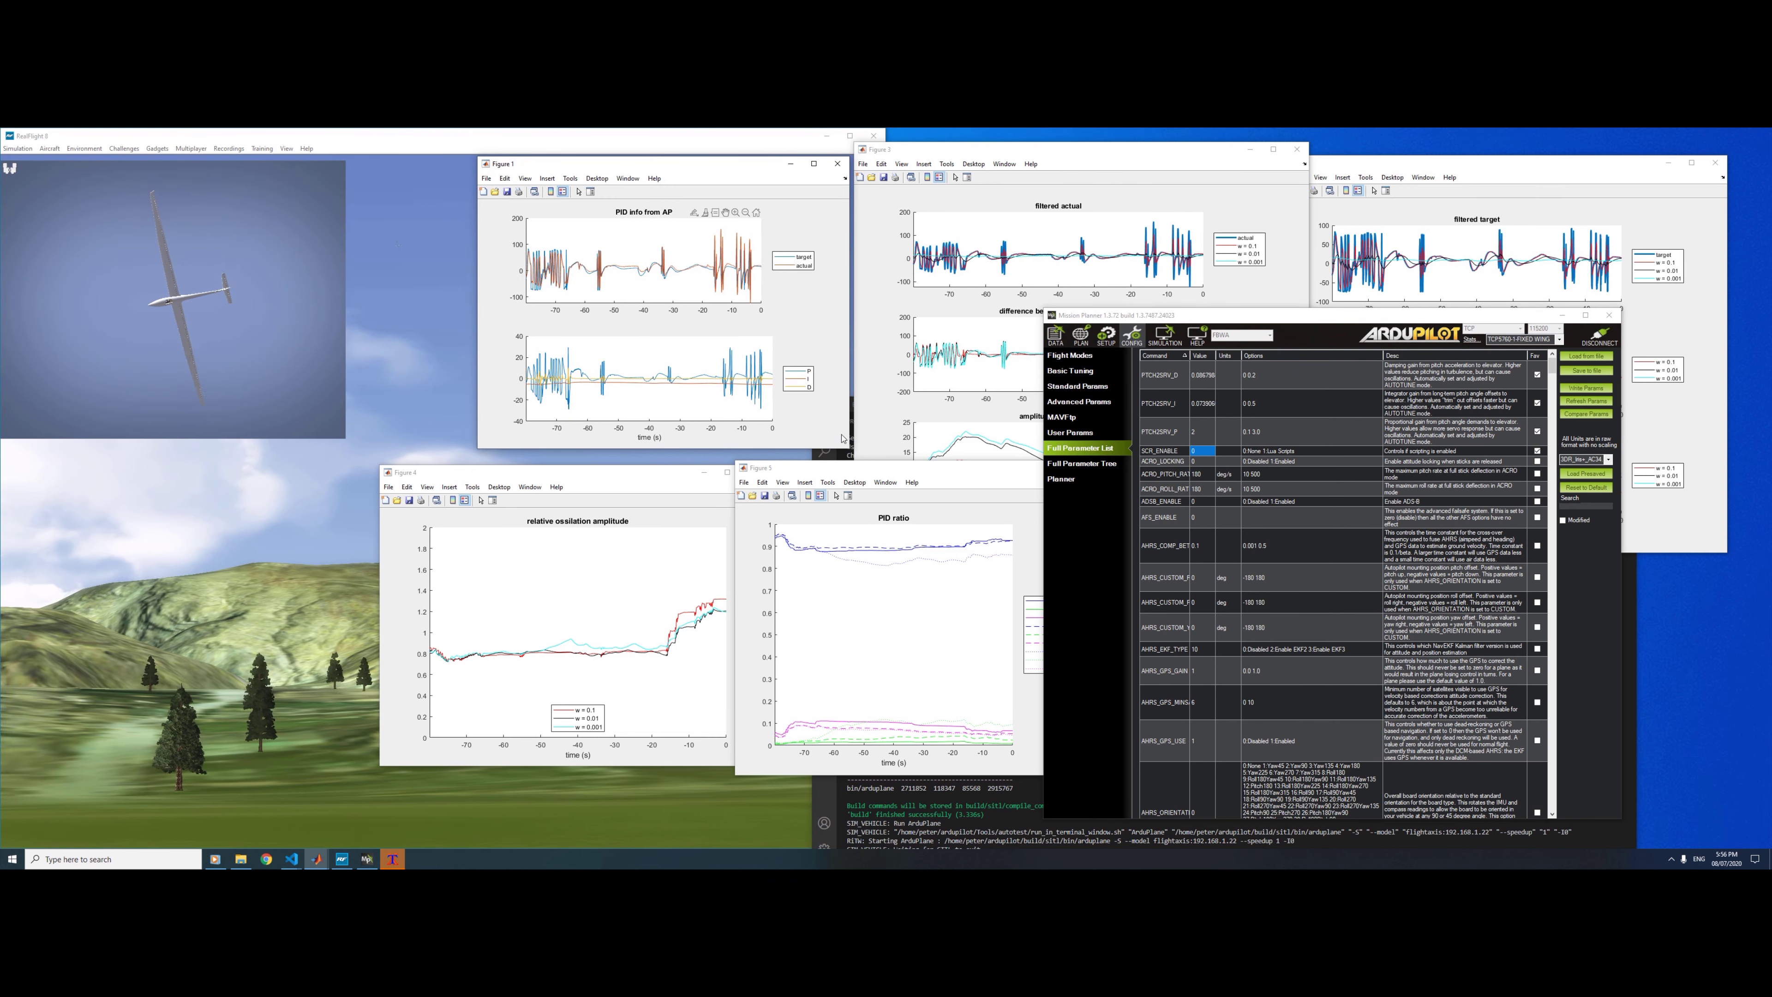
drag(842, 438, 1051, 472)
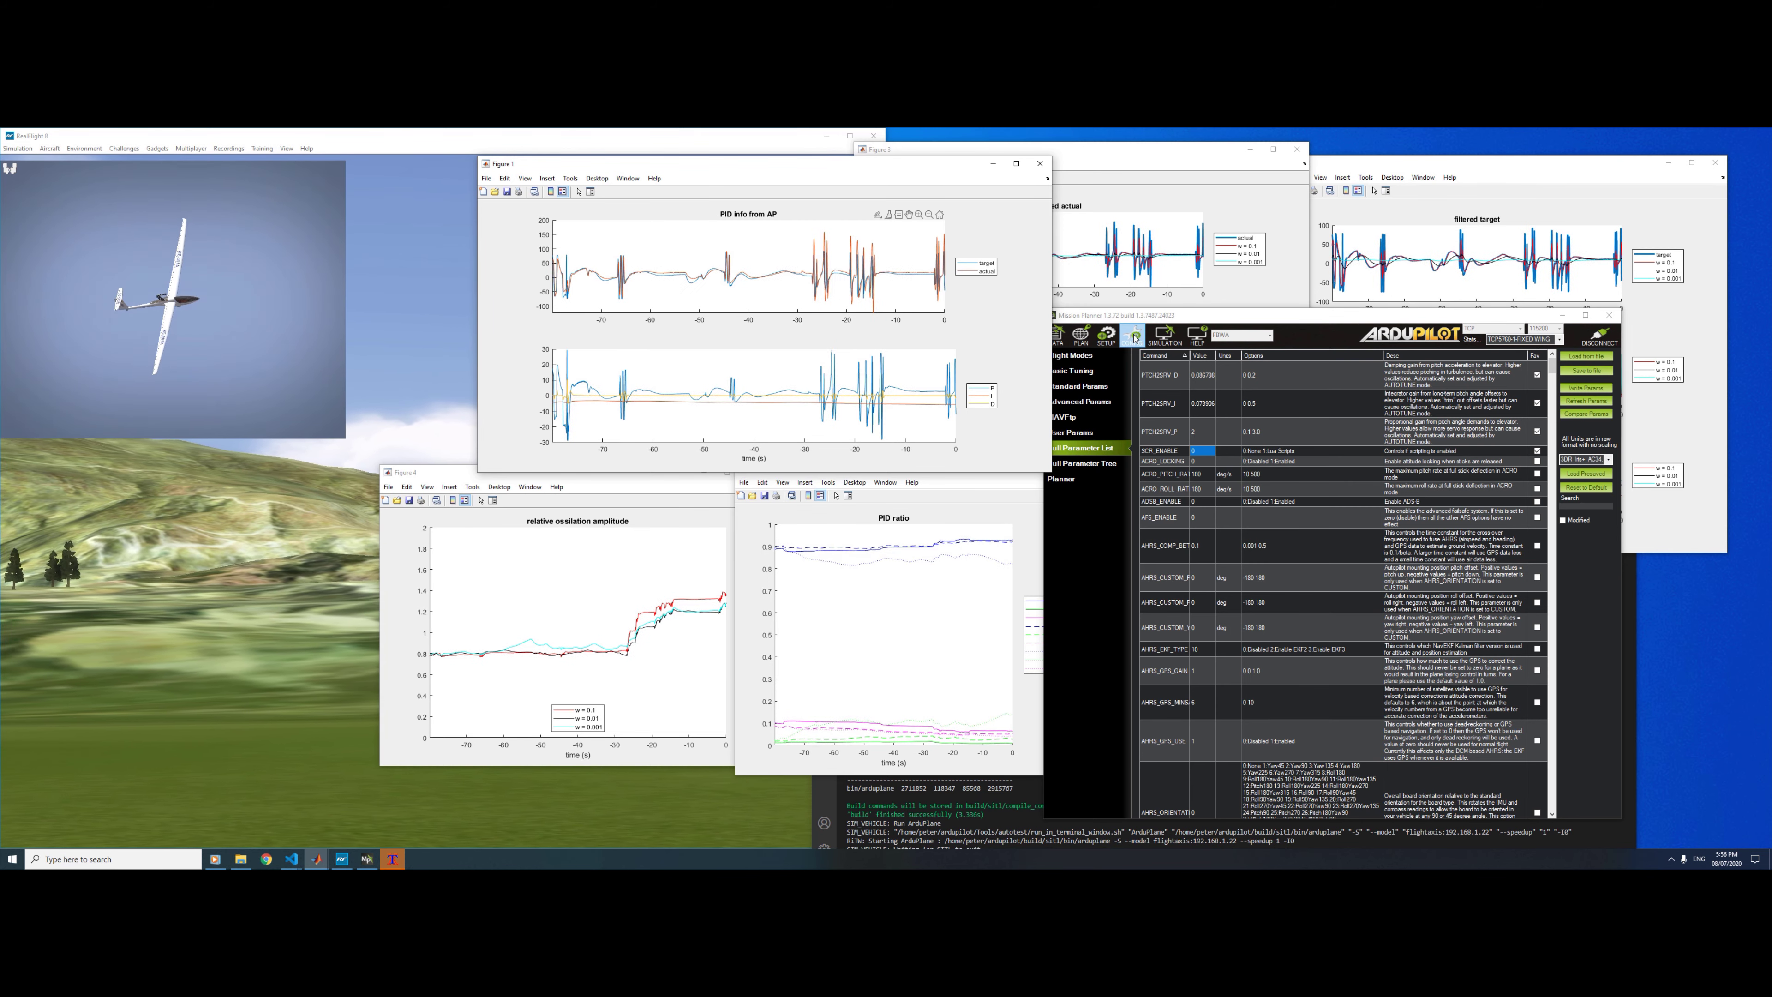
Step: Change the PTCH2SRV_P value to 3 and dismiss the saved message
click(1210, 438)
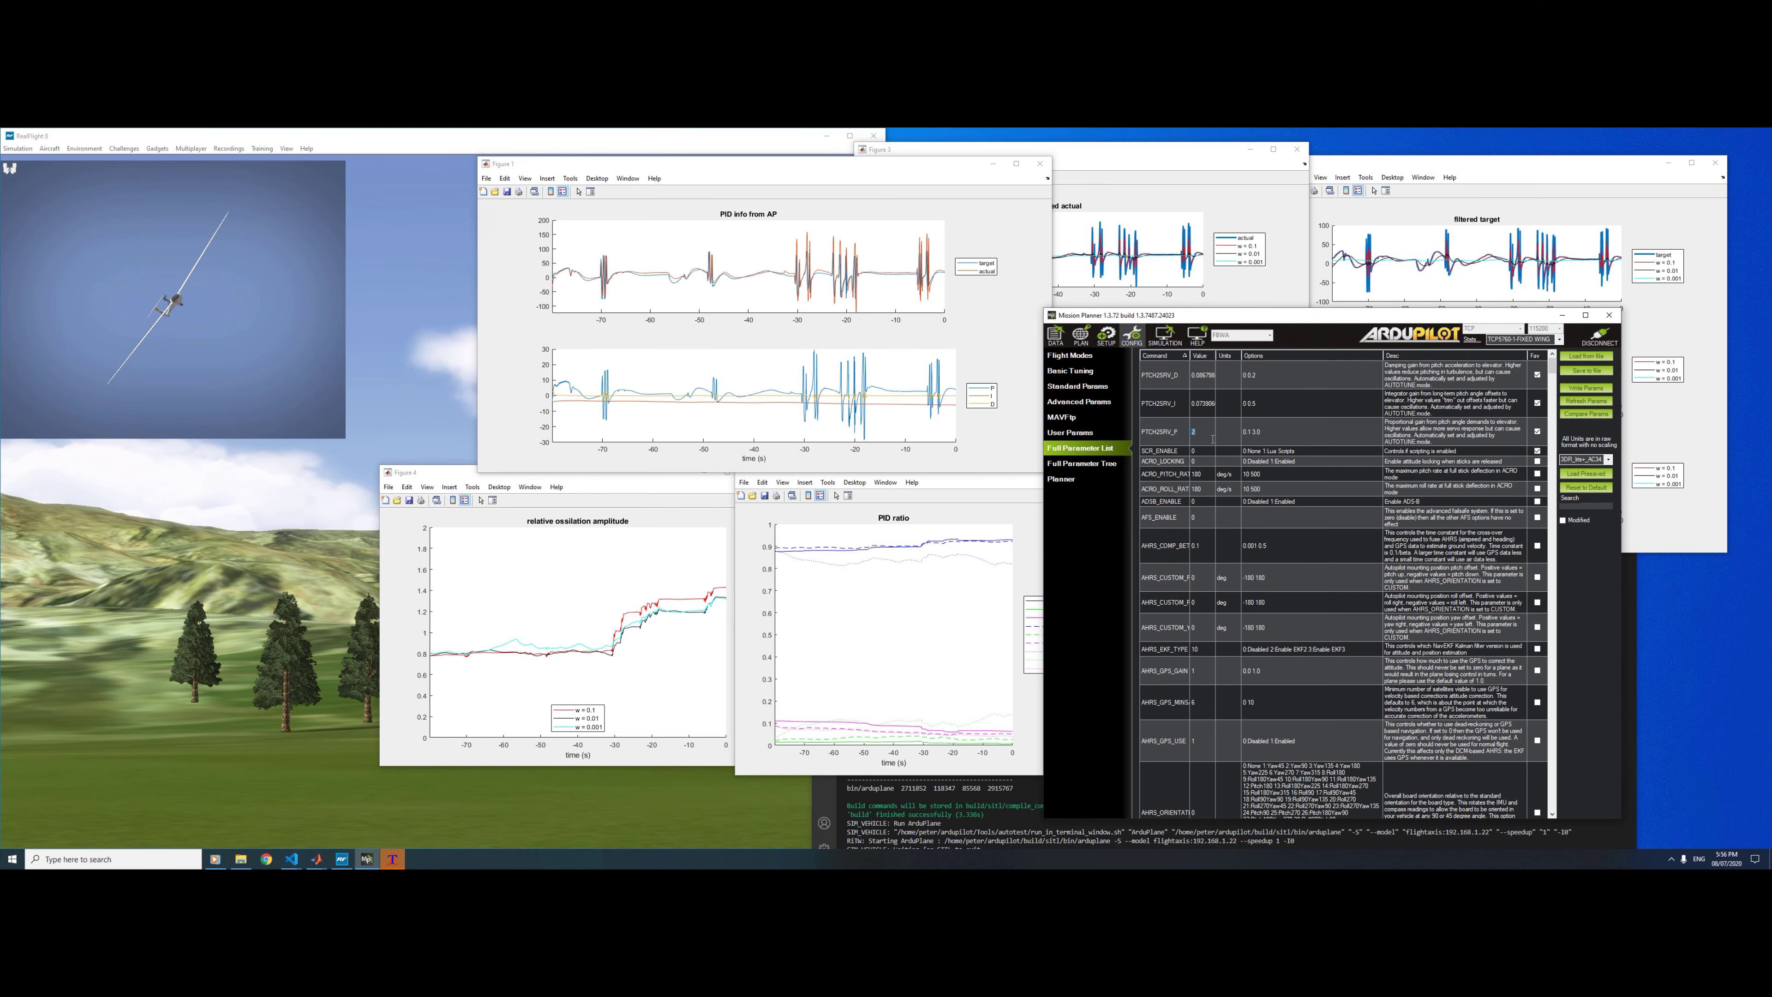
text(3)
key(Return)
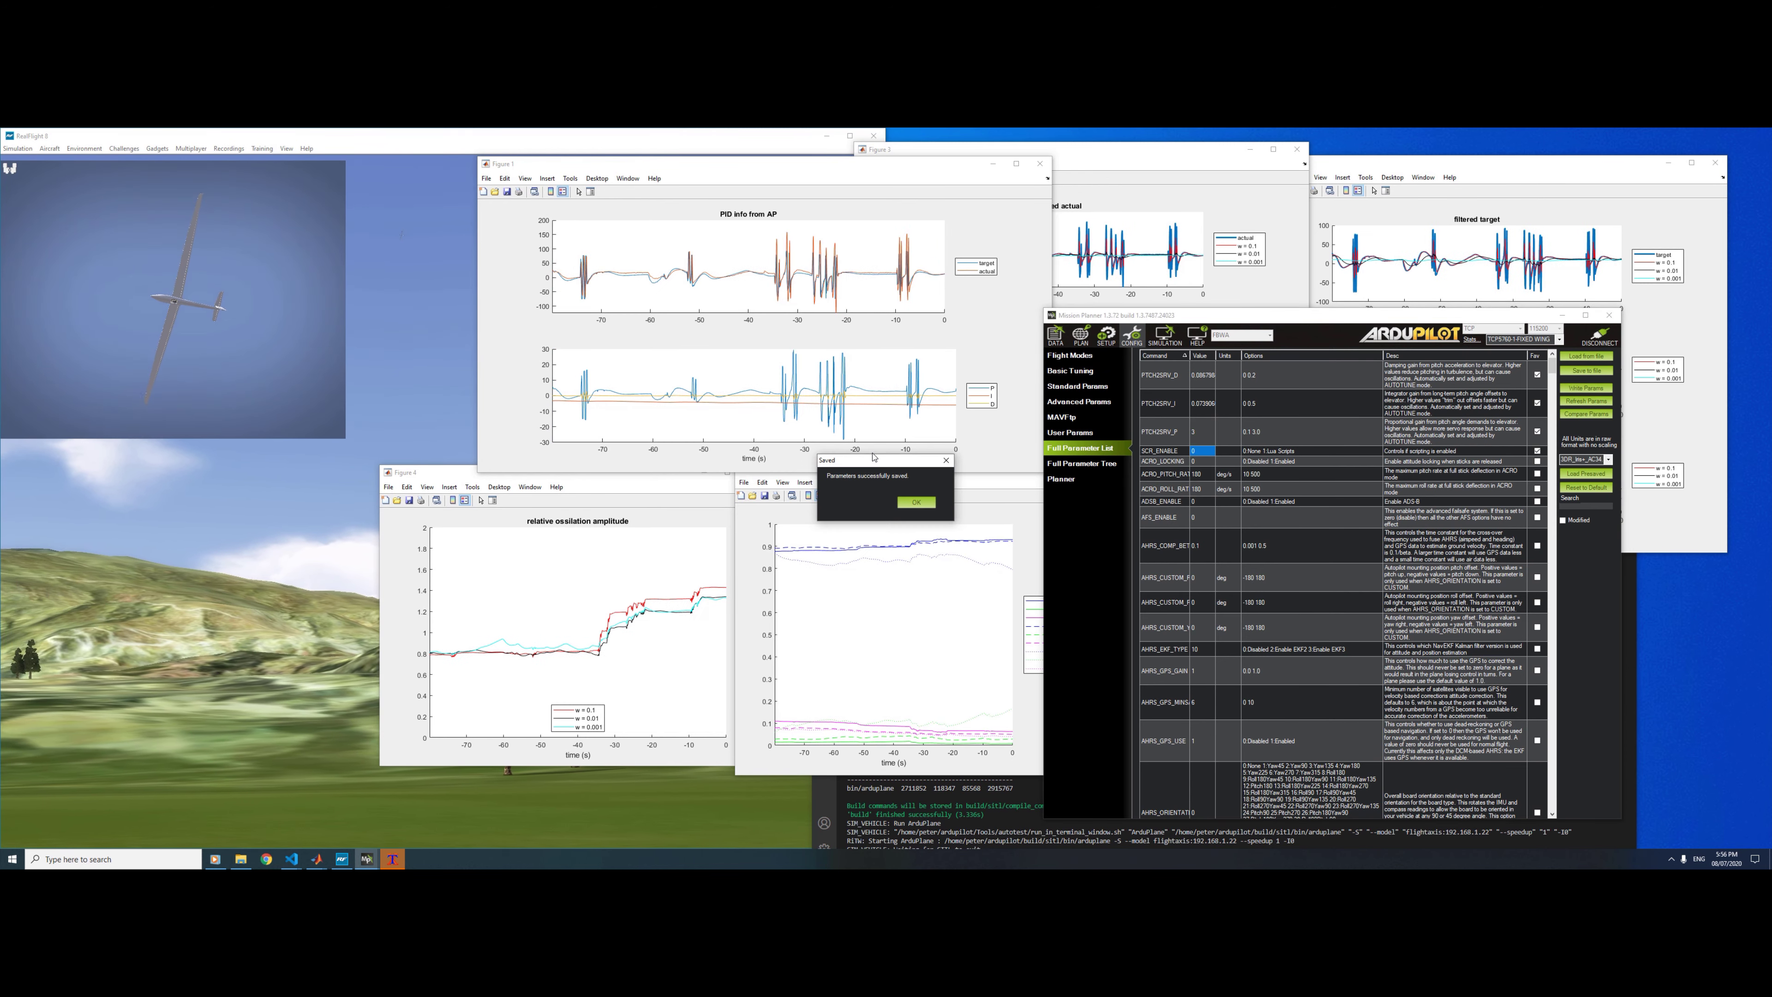
click(905, 506)
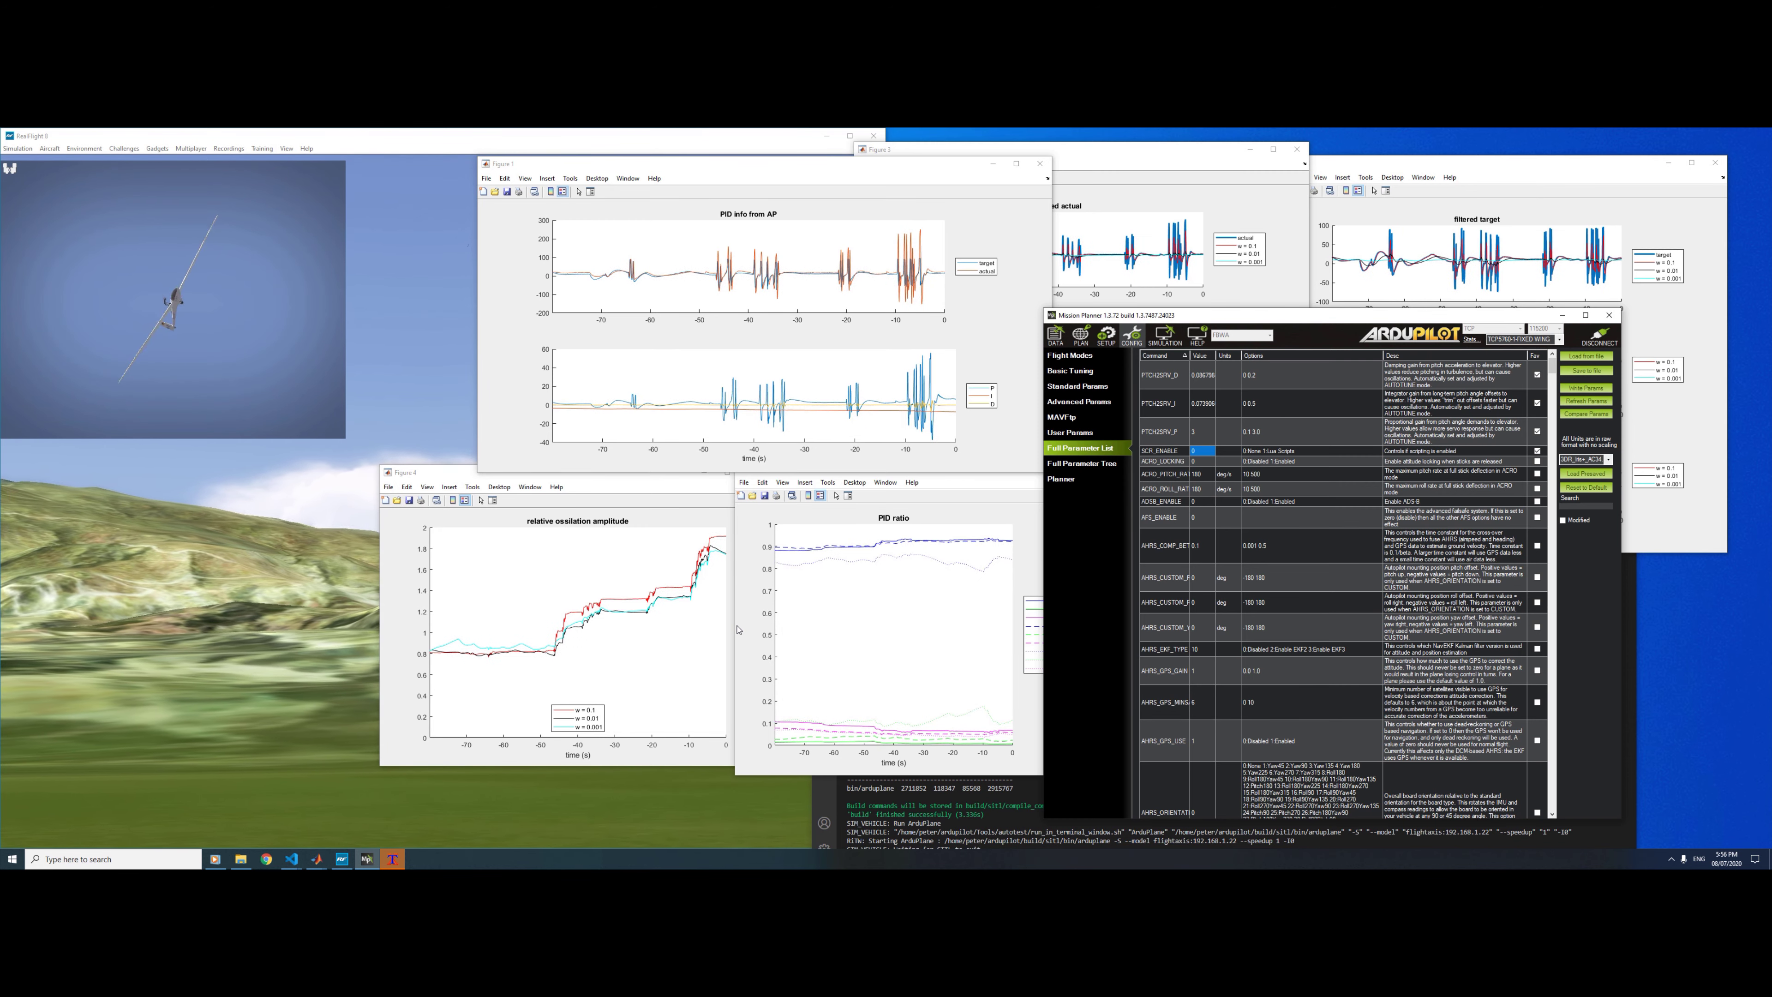
Step: Set PTCH2SRV_P to 1 and write it to the aircraft
mouse_move(662, 550)
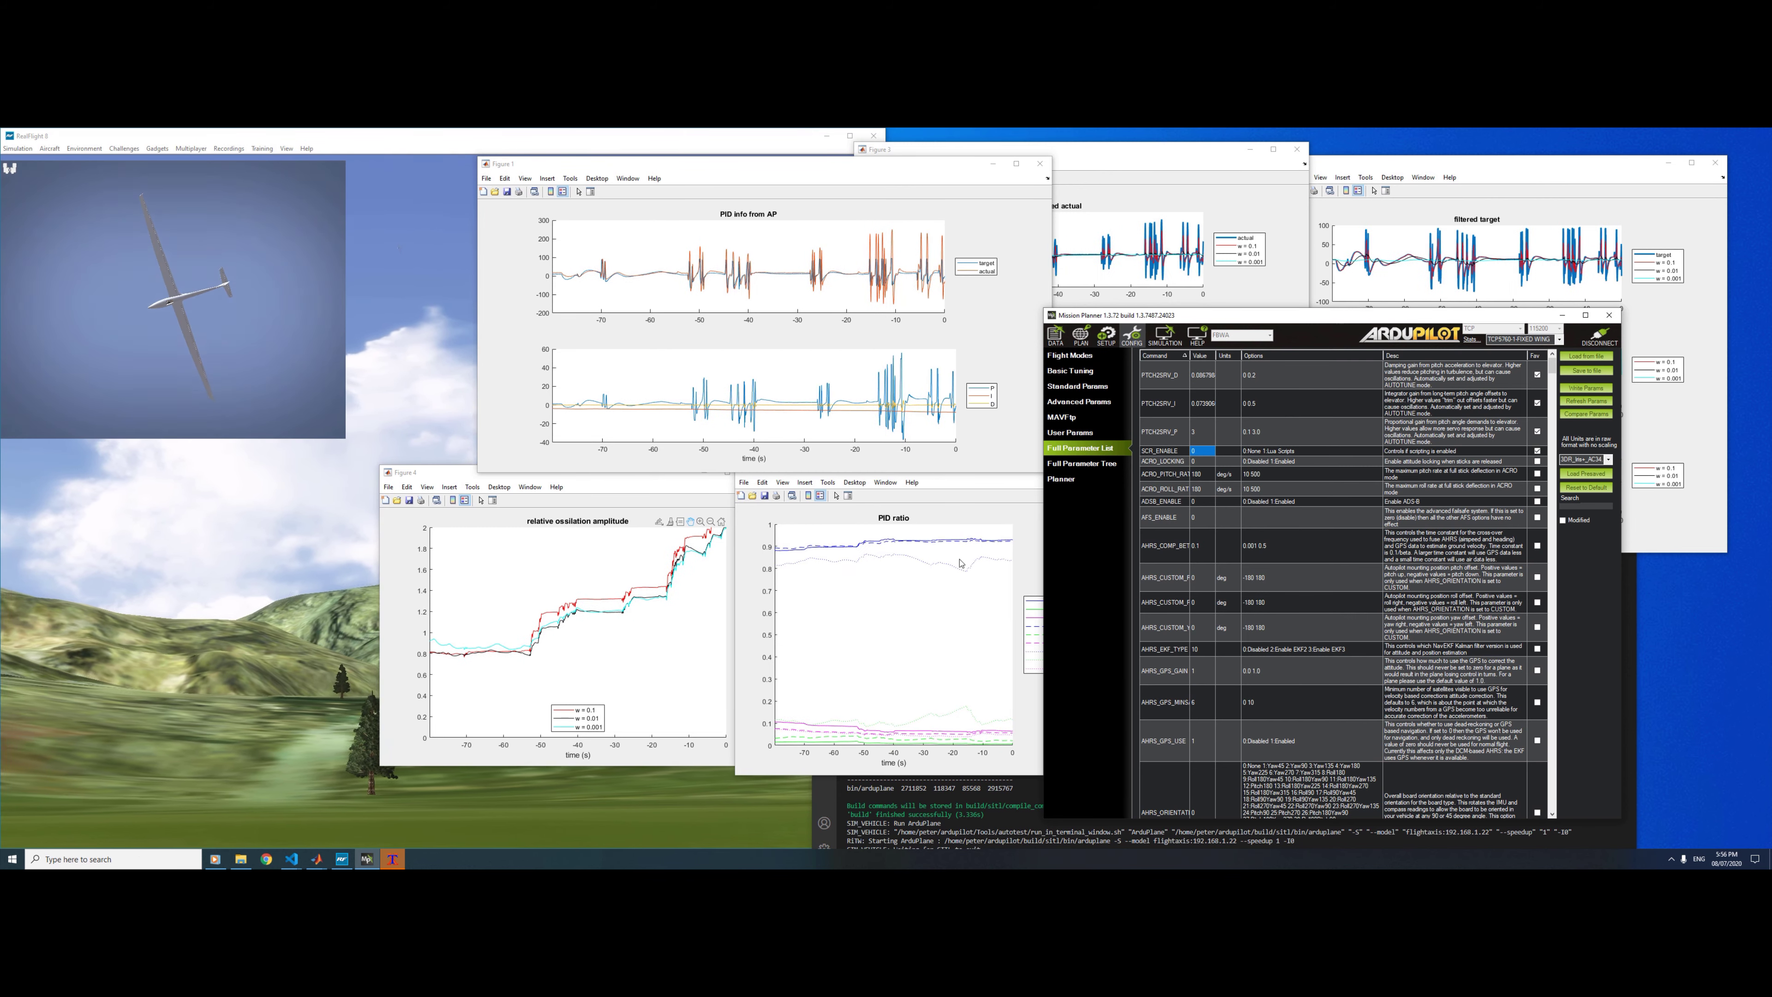
click(1206, 437)
text(1)
key(Return)
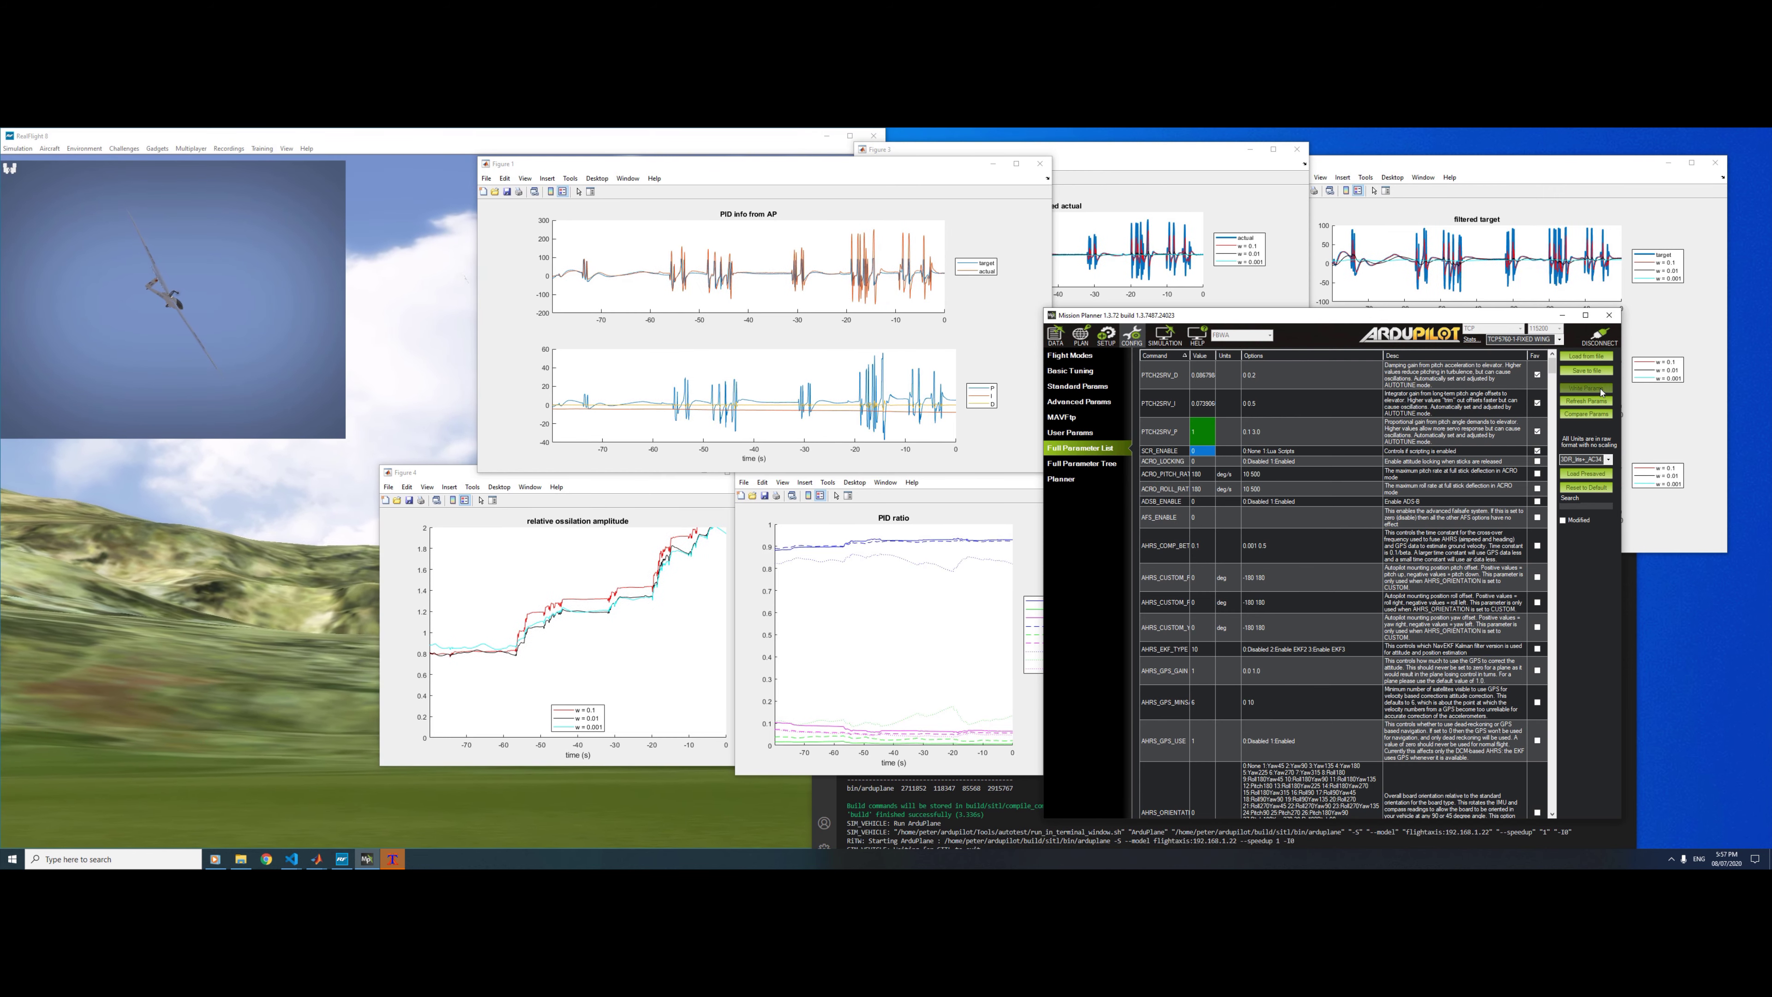
click(1586, 387)
click(907, 503)
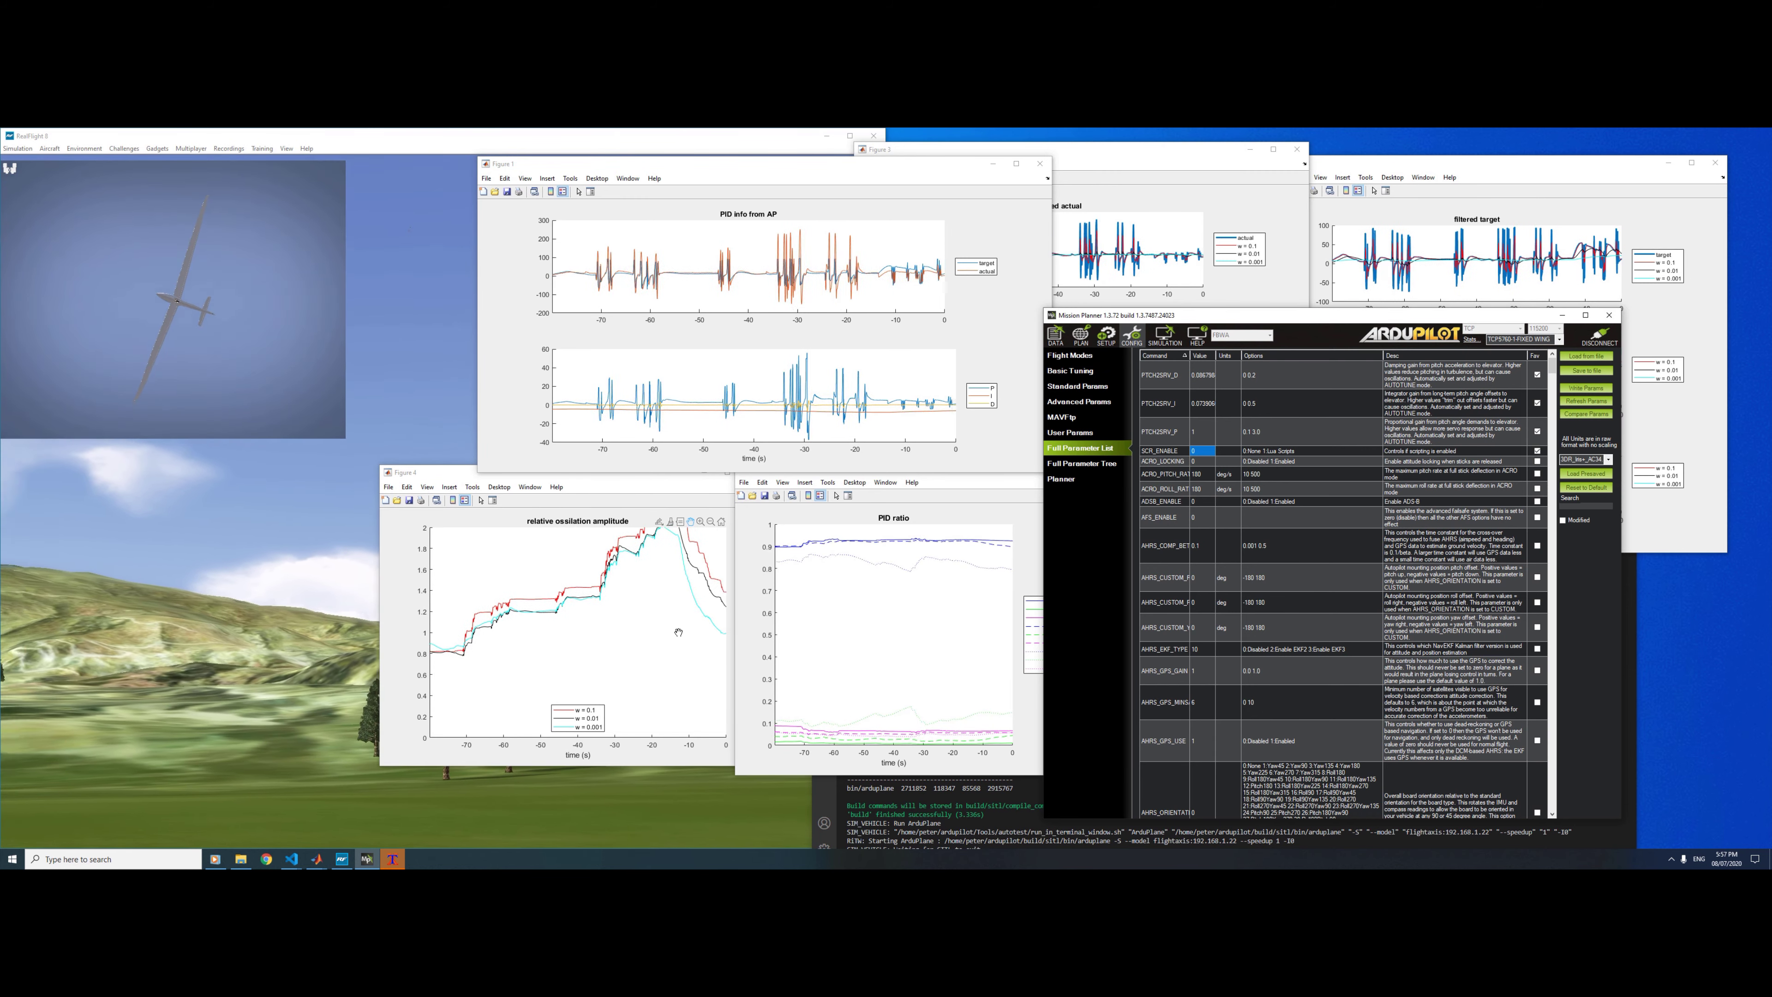
Step: Set PTCH2SRV_P to 5, accept the out-of-range warning, and write it to the aircraft
click(1212, 440)
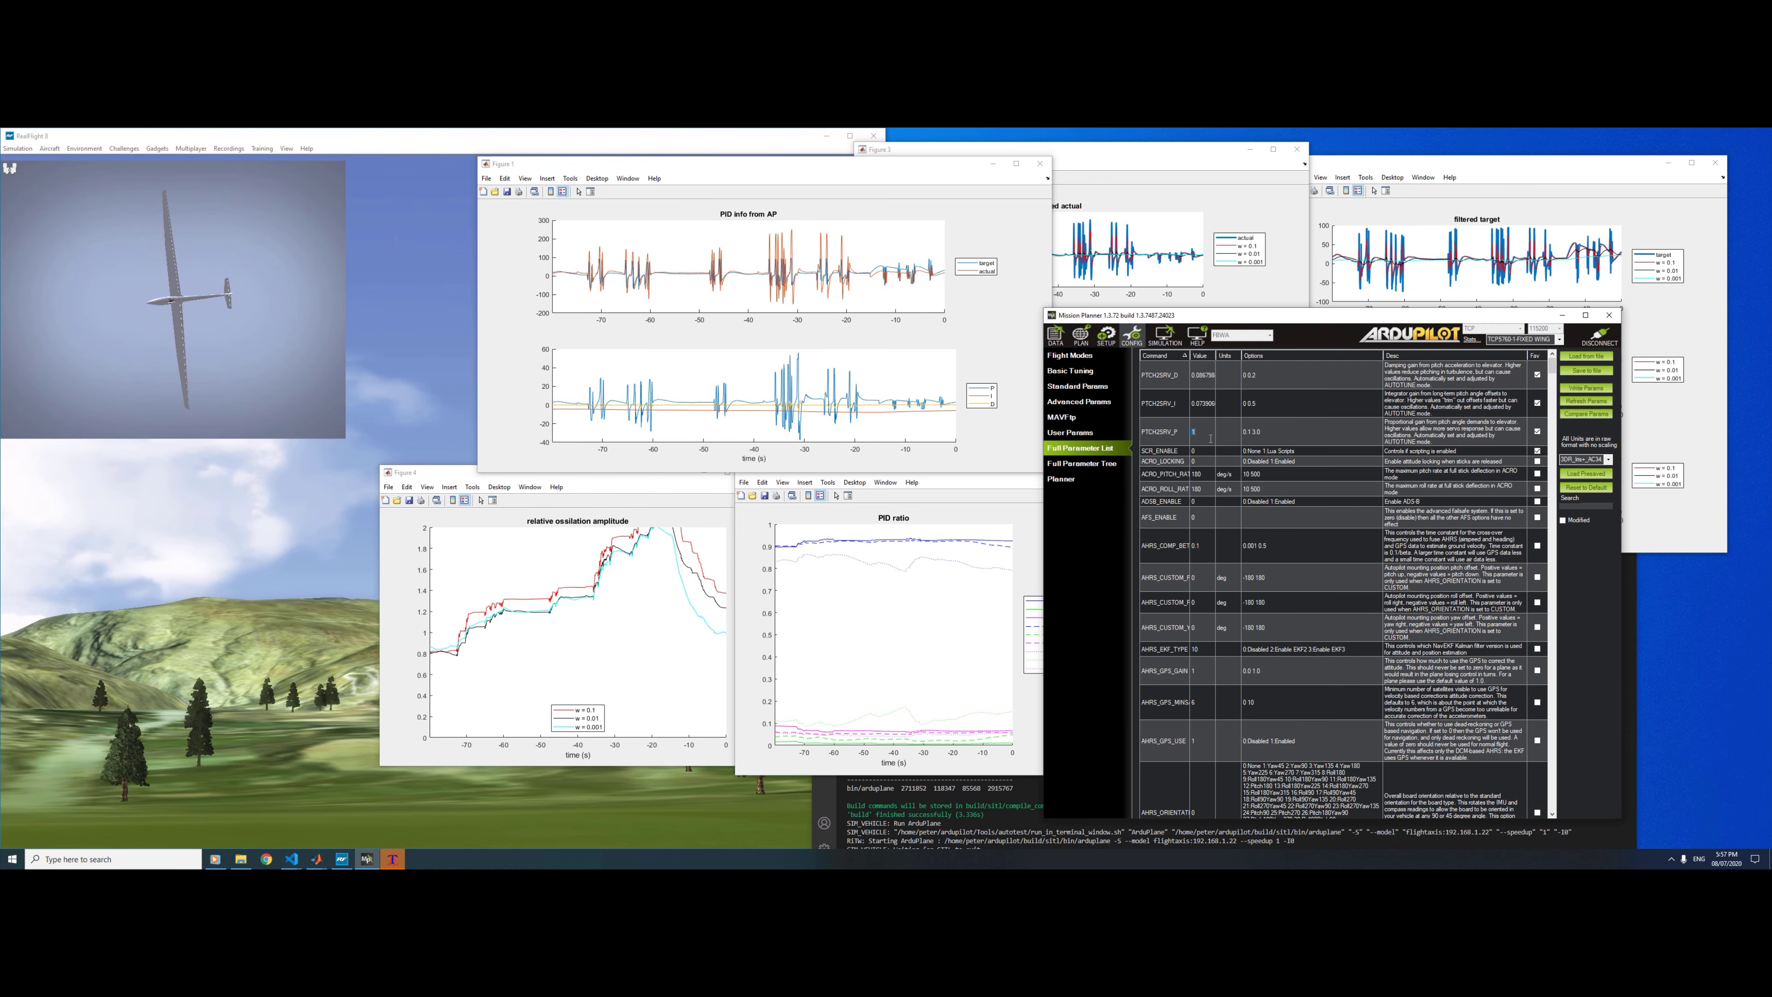
text(5)
key(Return)
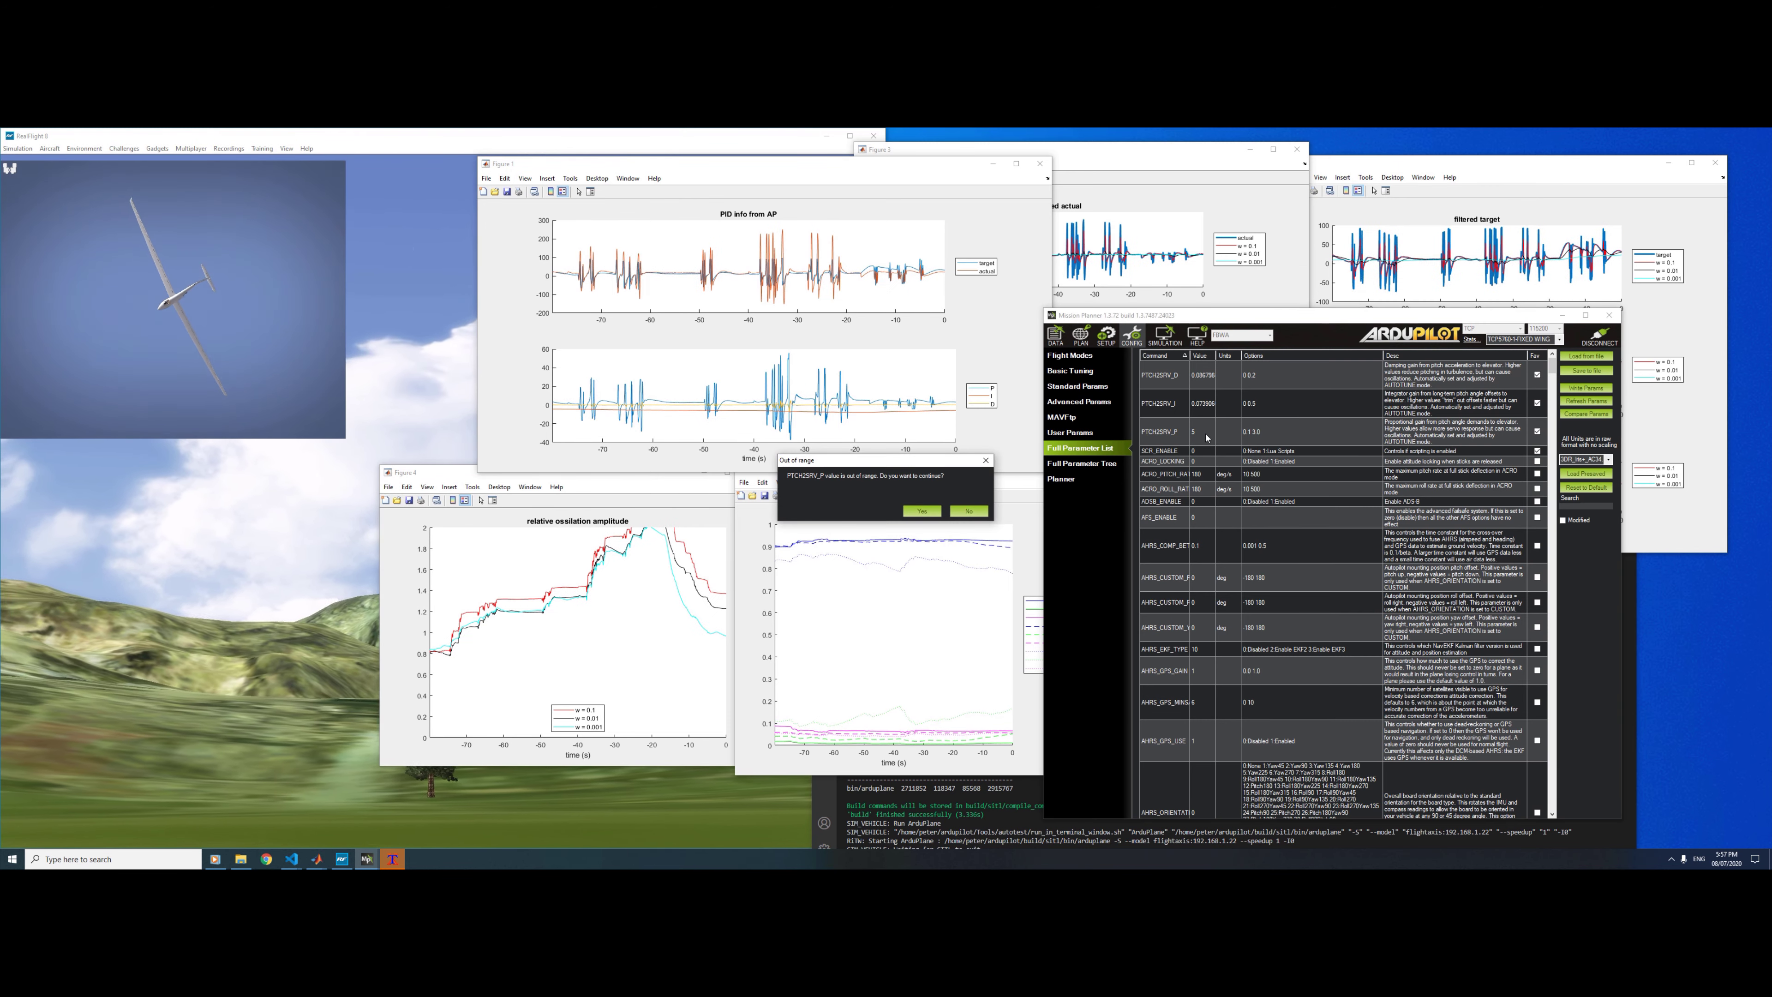
click(920, 511)
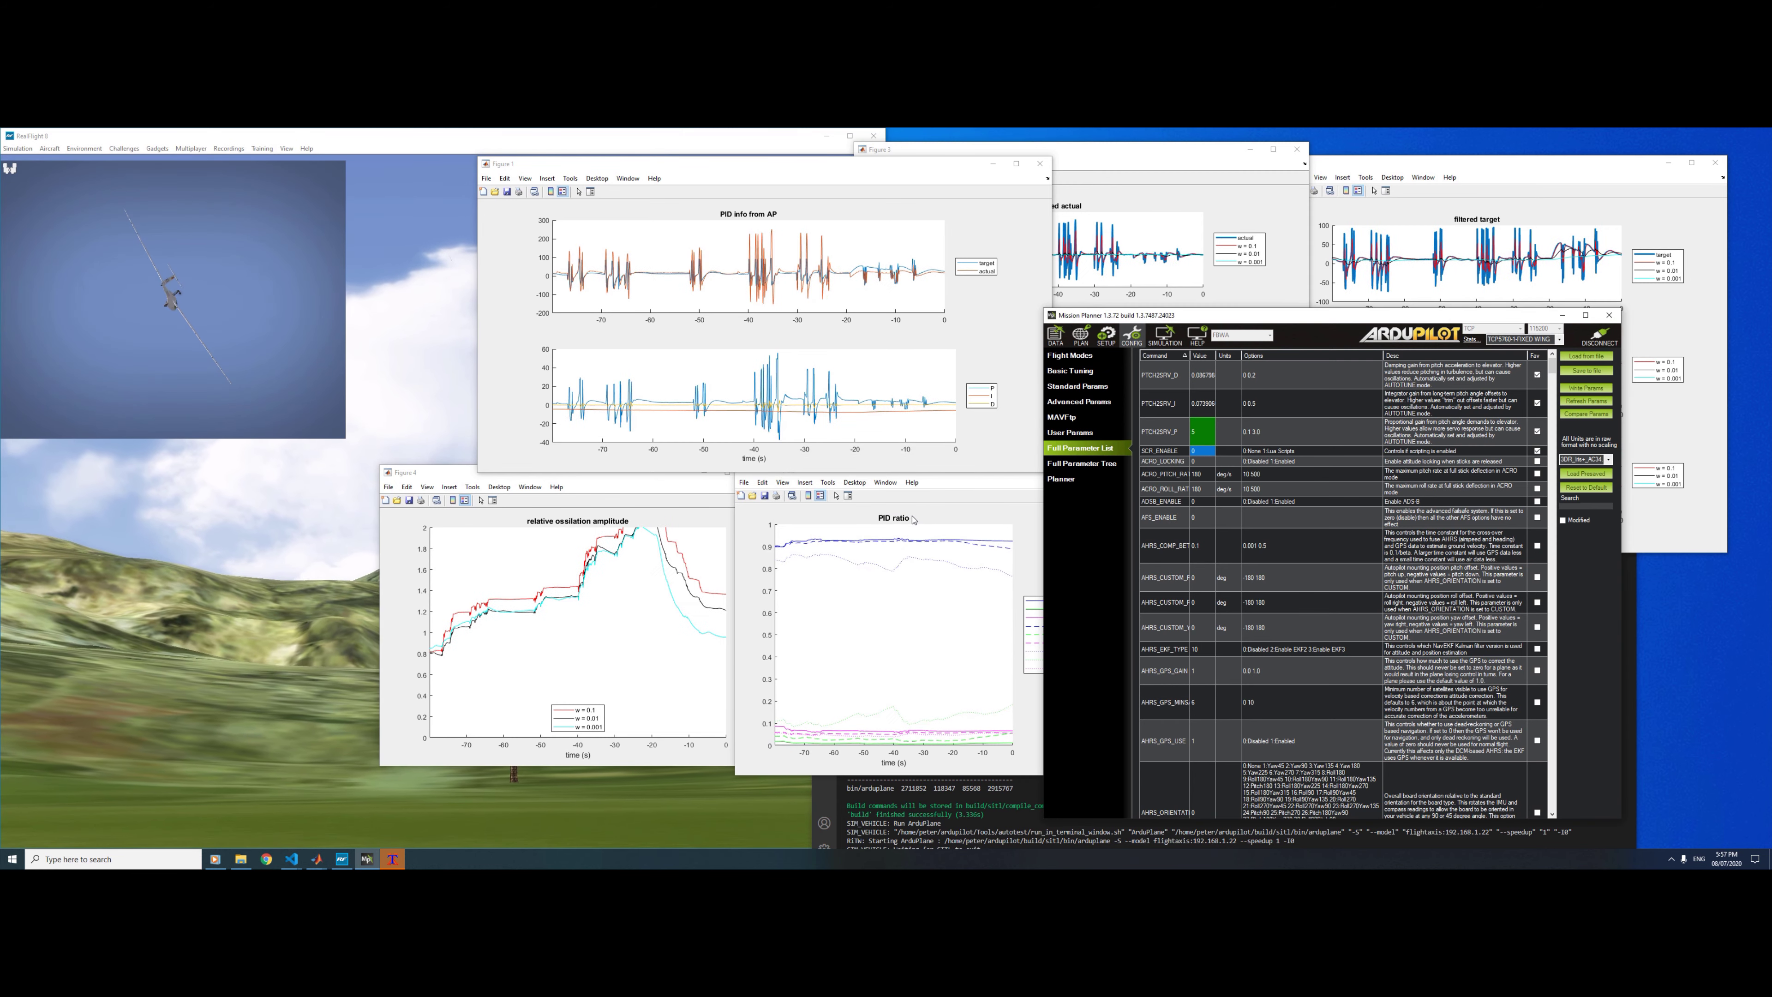
click(1586, 387)
click(912, 503)
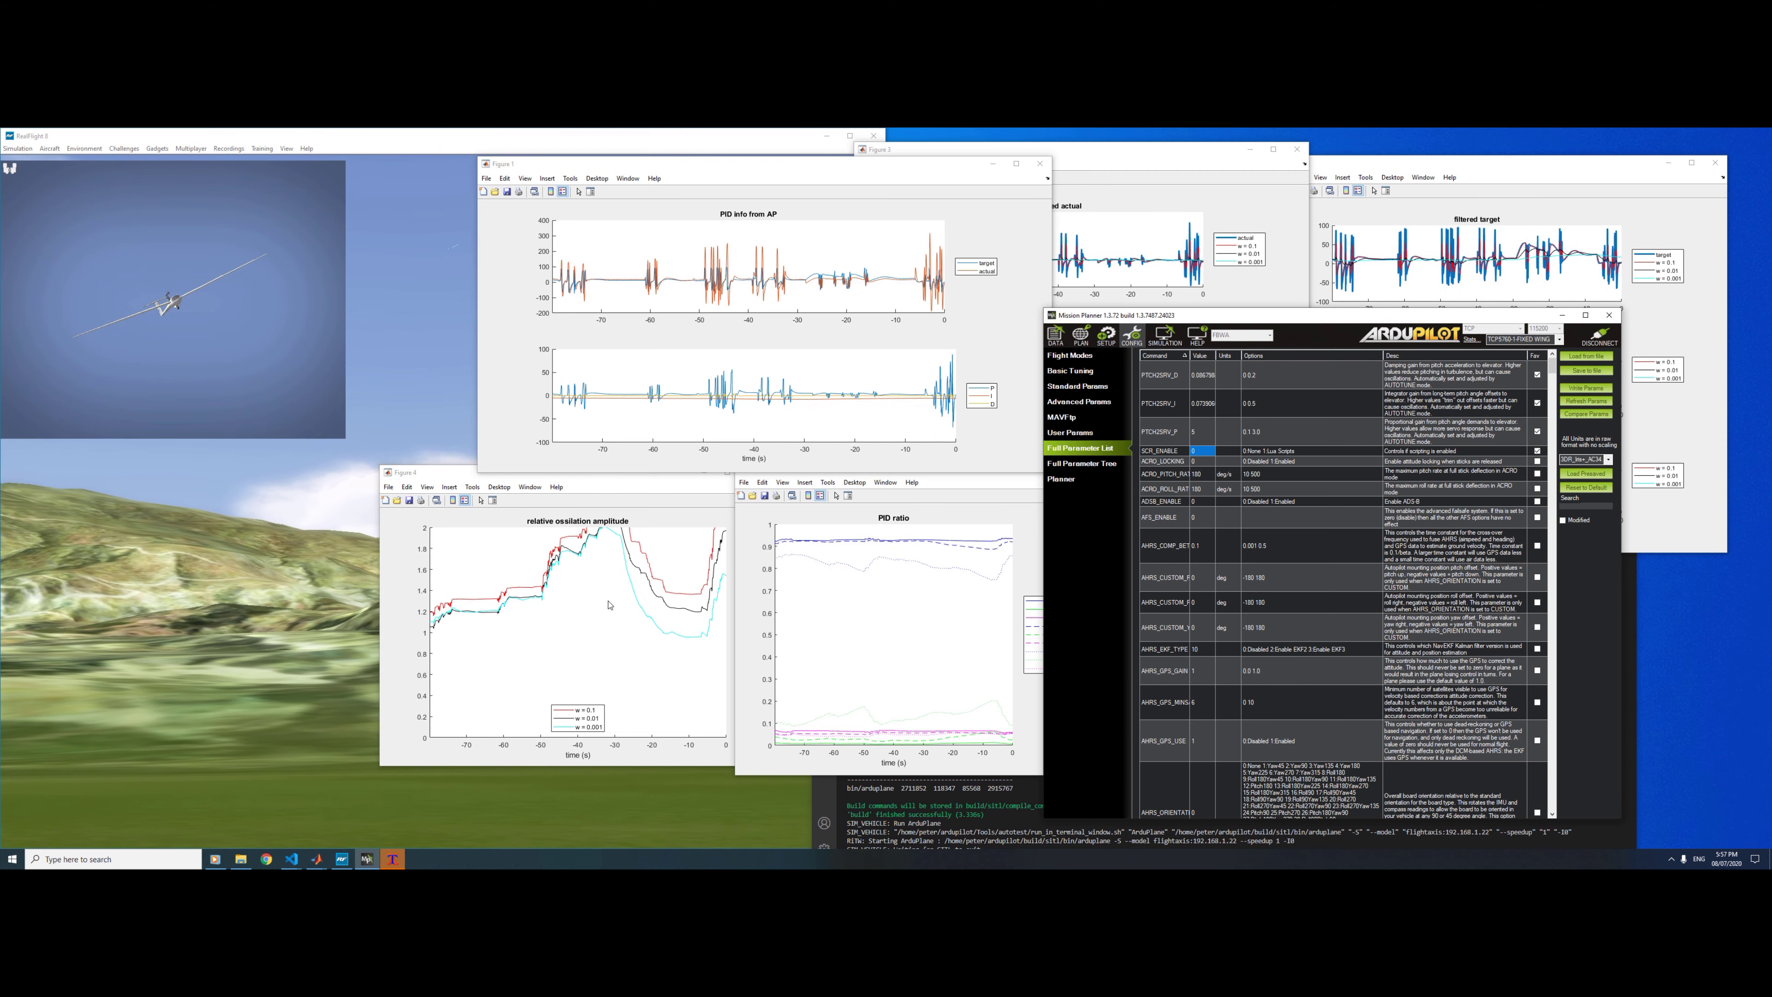
Step: Set PTCH2SRV_P to 8, accepting the out-of-range warning, and confirm the save
double_click(1194, 432)
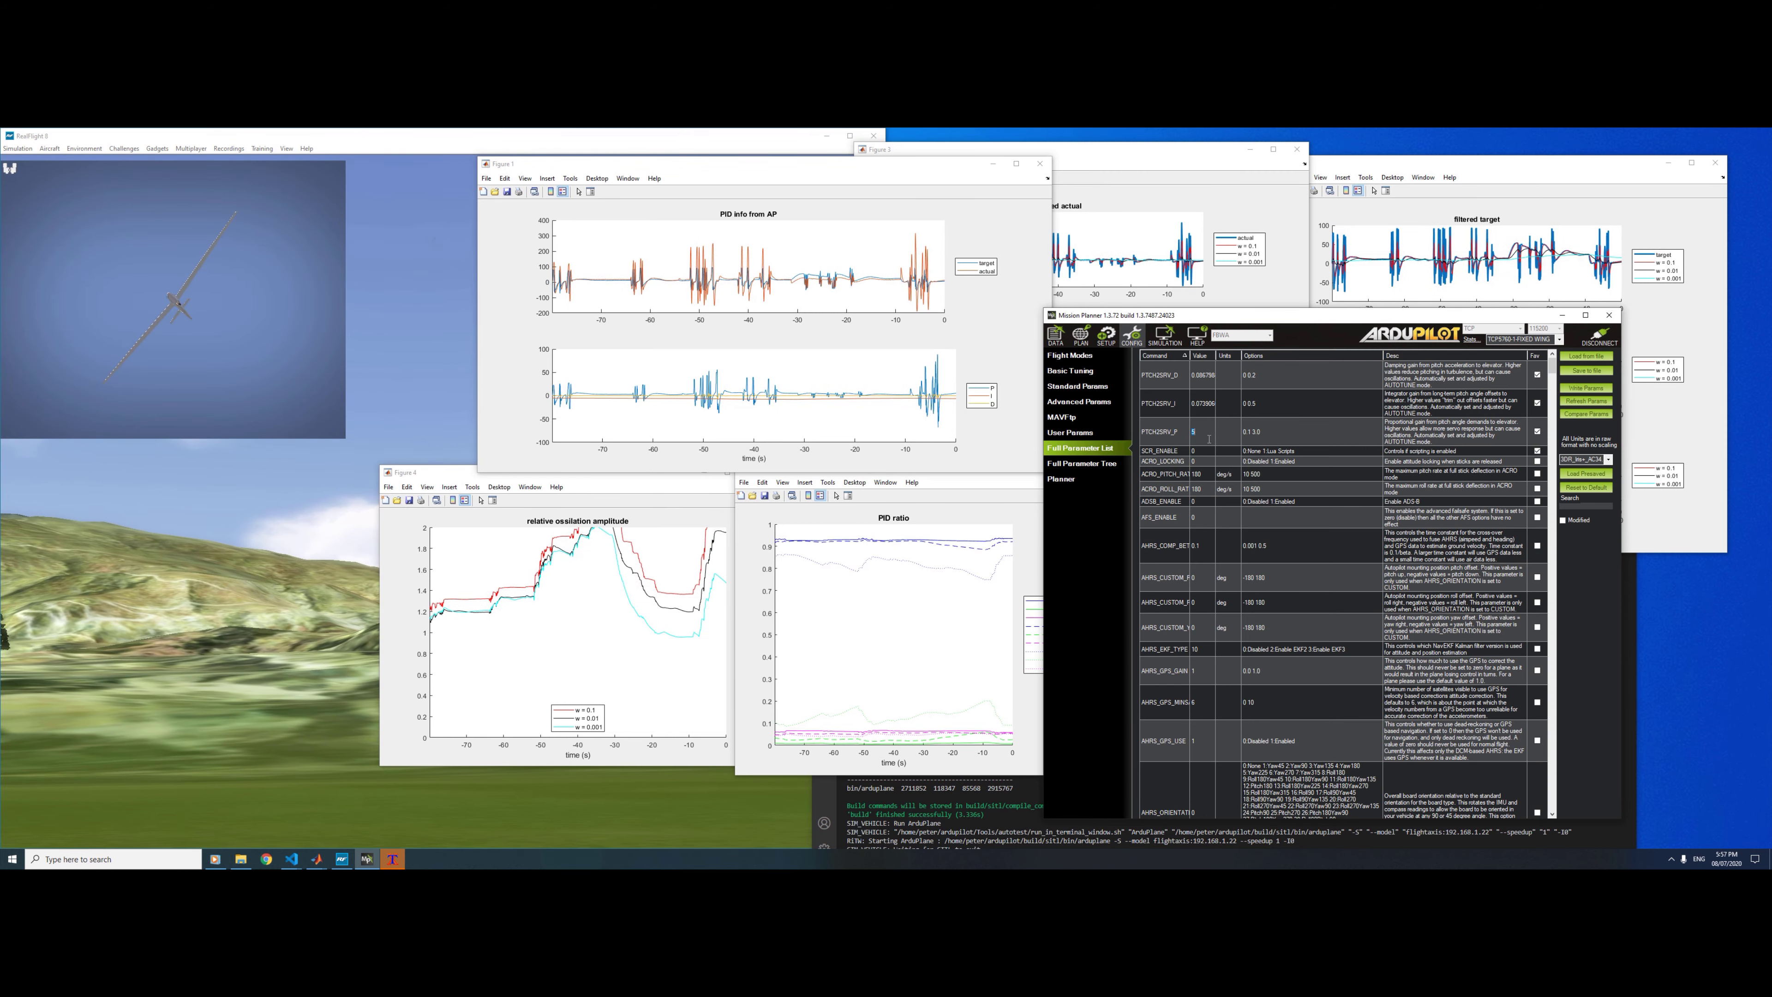
text(8)
key(Return)
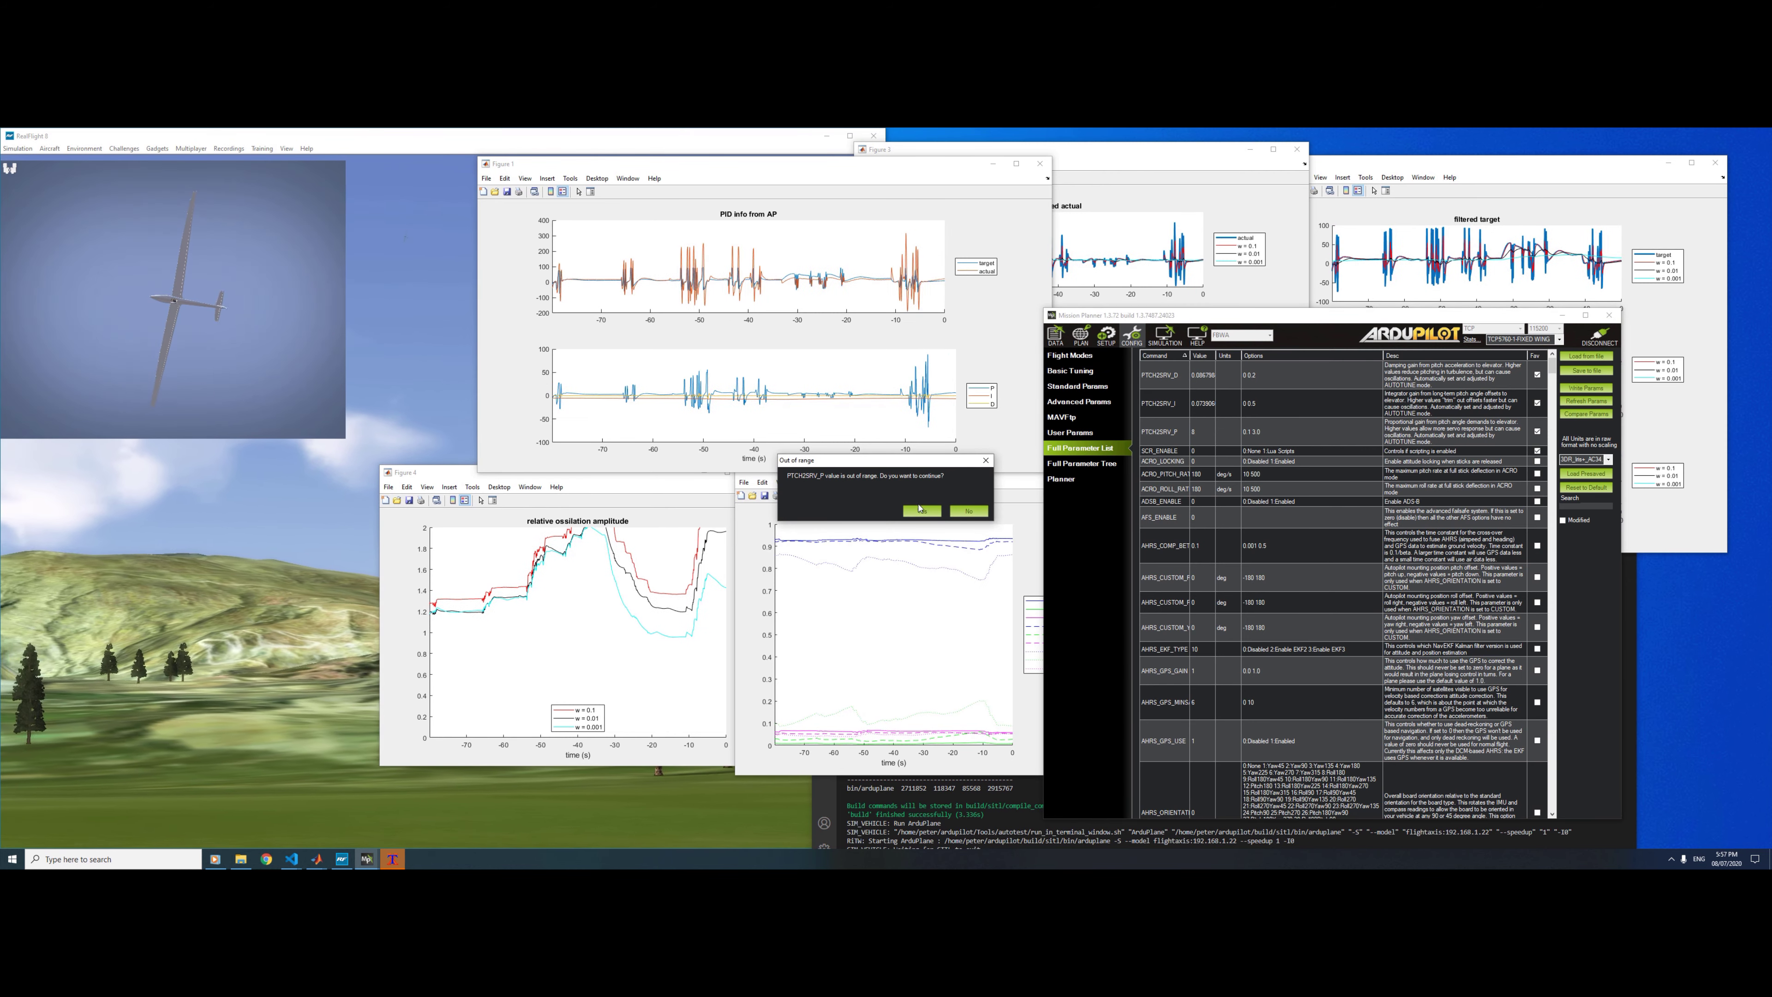
click(922, 510)
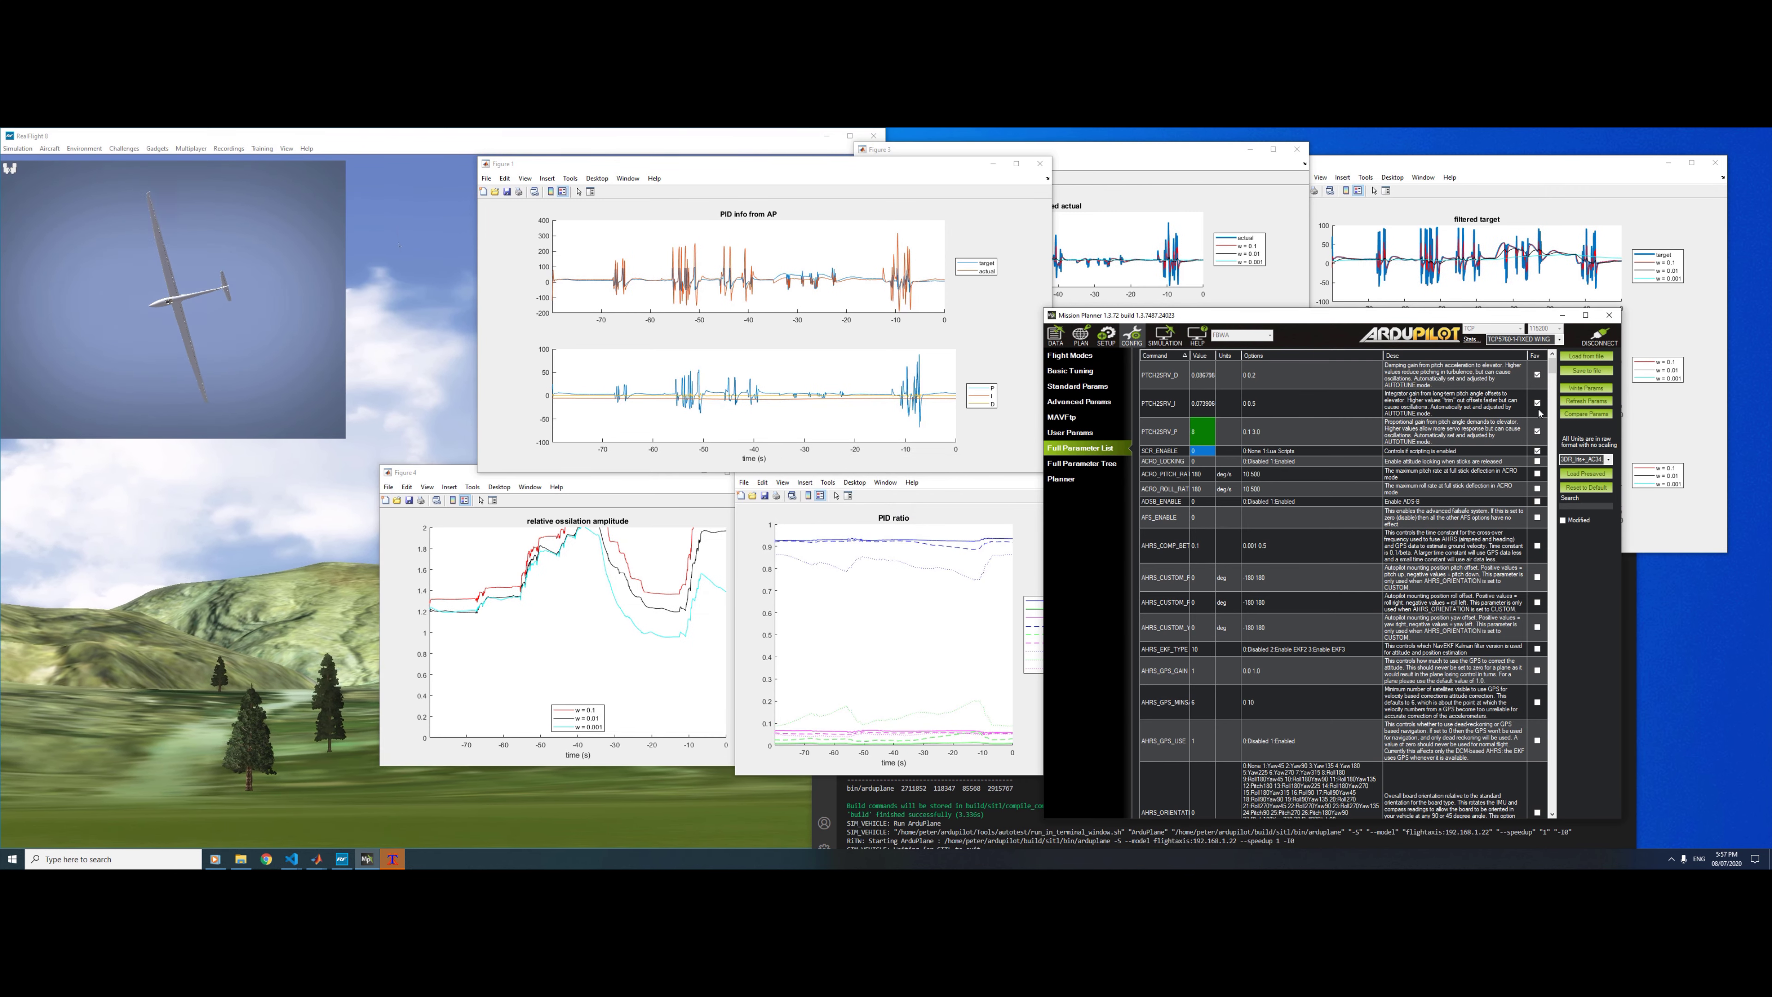
click(910, 504)
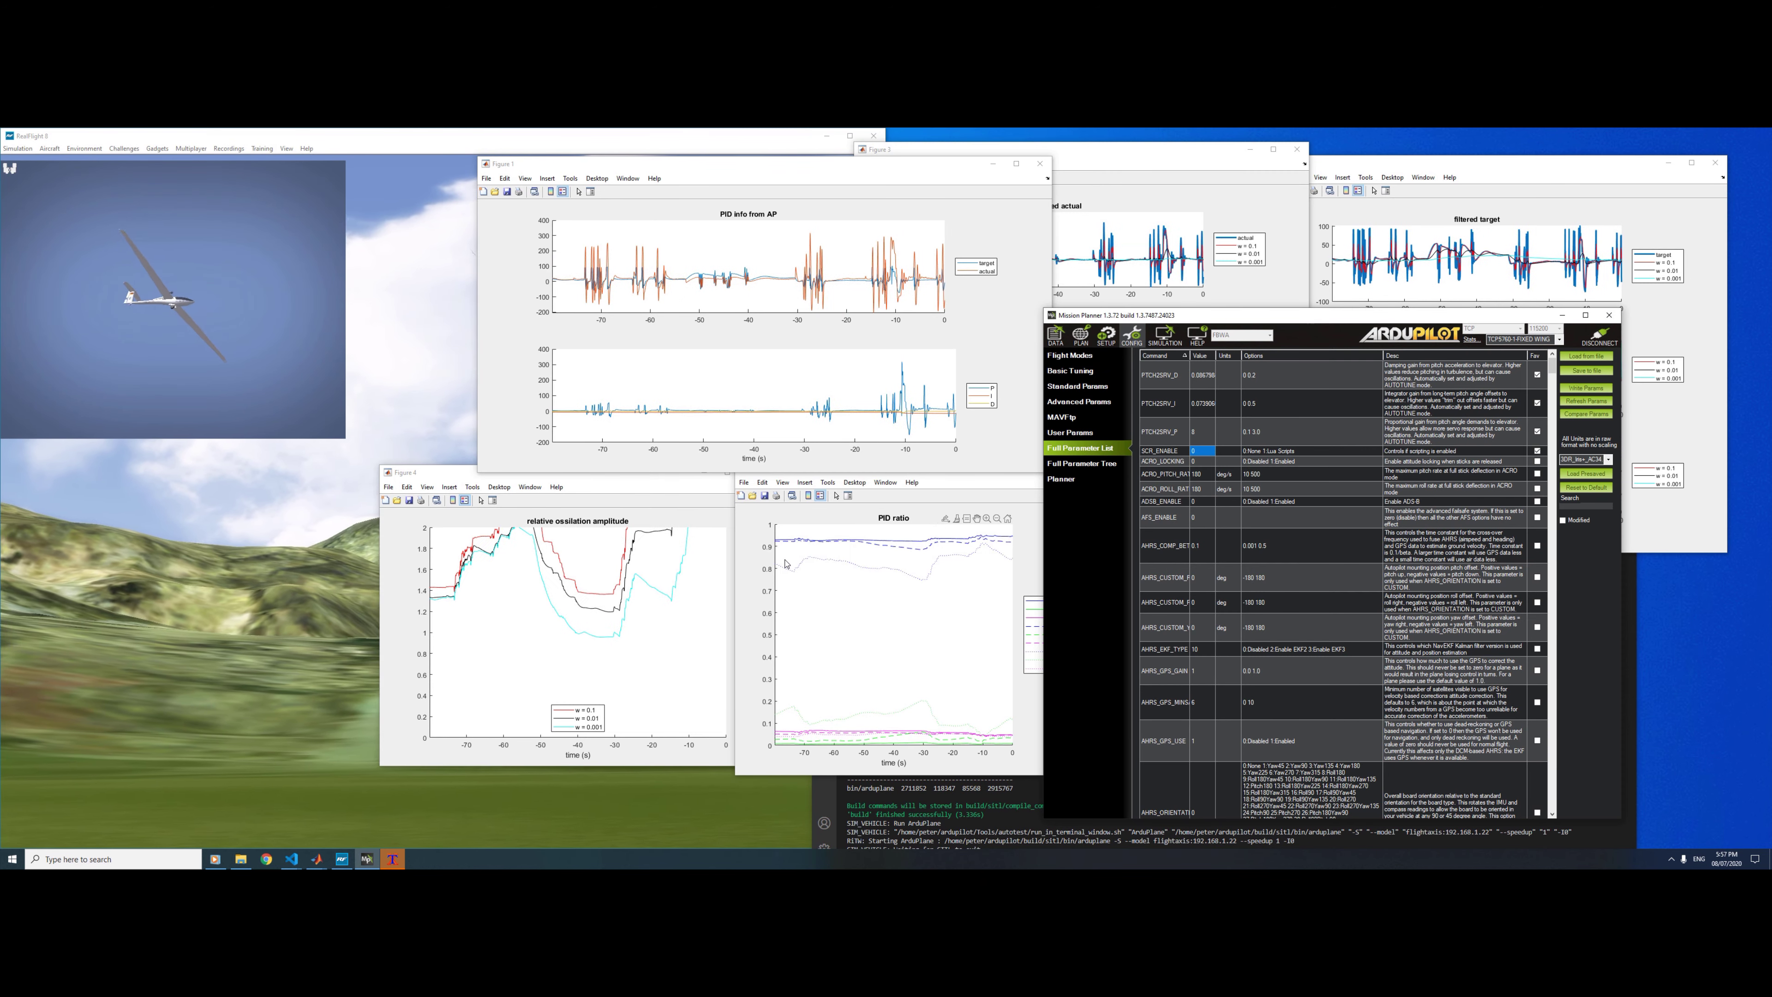
click(1209, 440)
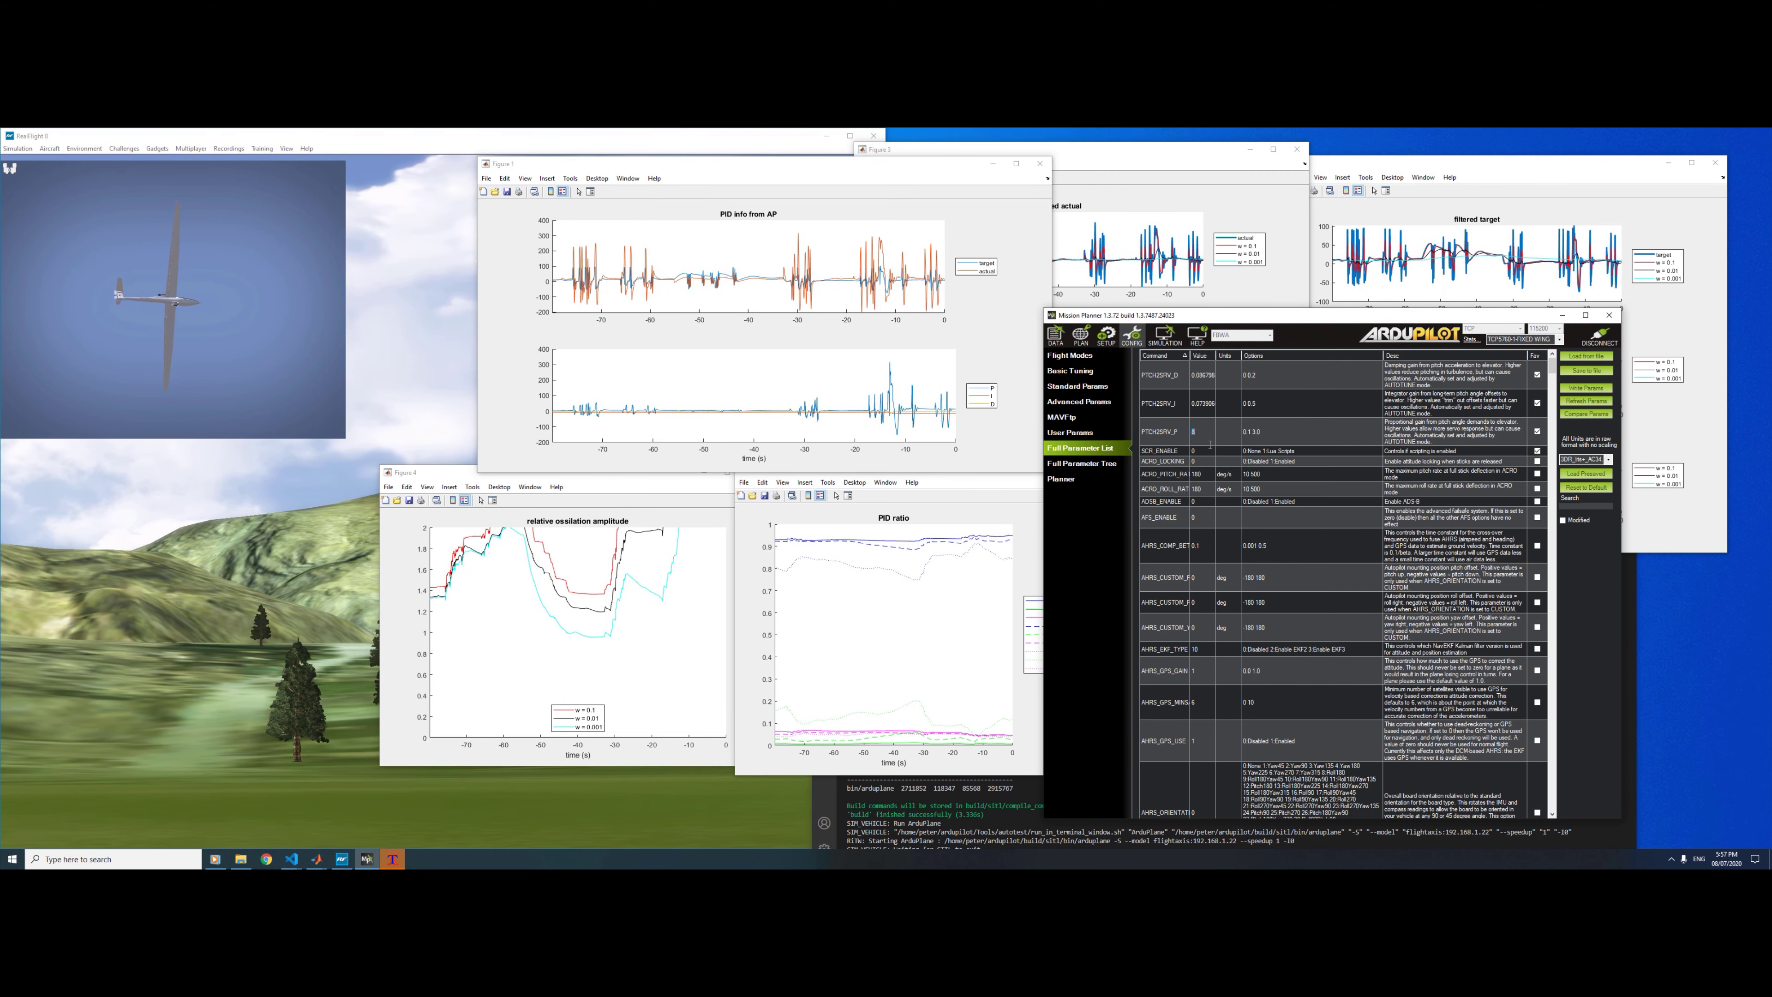
Step: Enter 1 for PTCH2SRV_P and write it to the aircraft
text(1)
click(1584, 390)
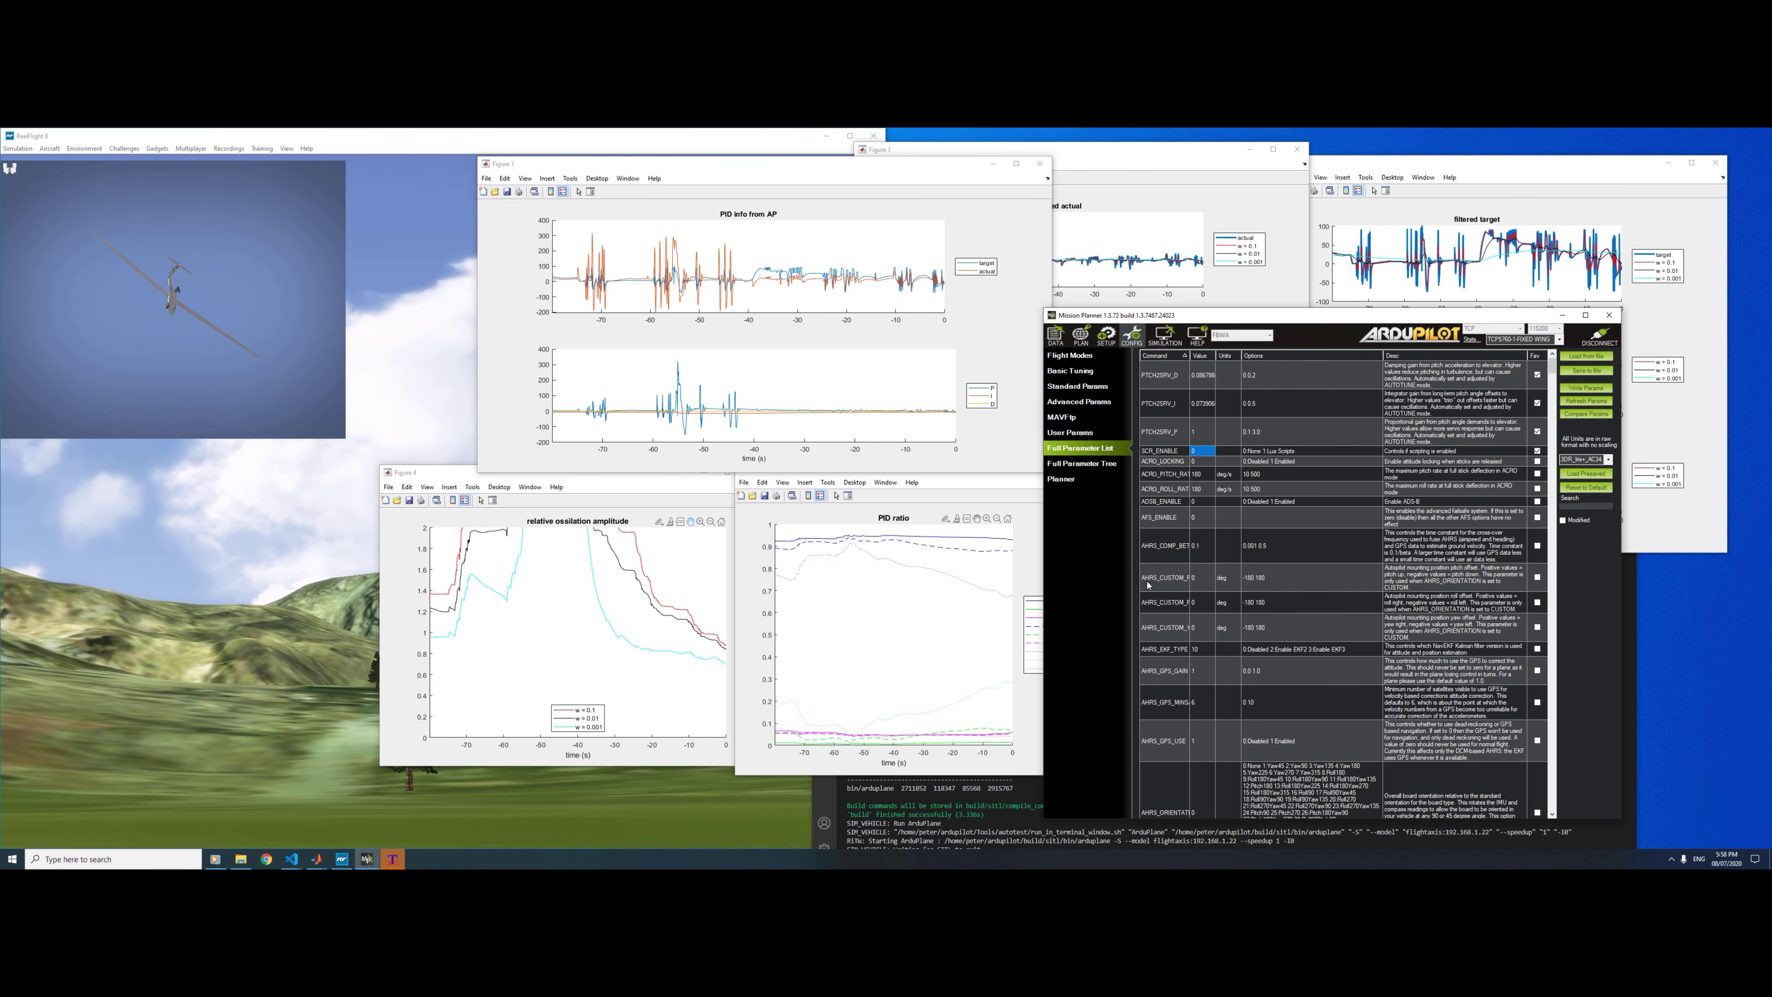
Step: Set PTCH2SRV_D to 0.1 and write it to the aircraft
double_click(1212, 383)
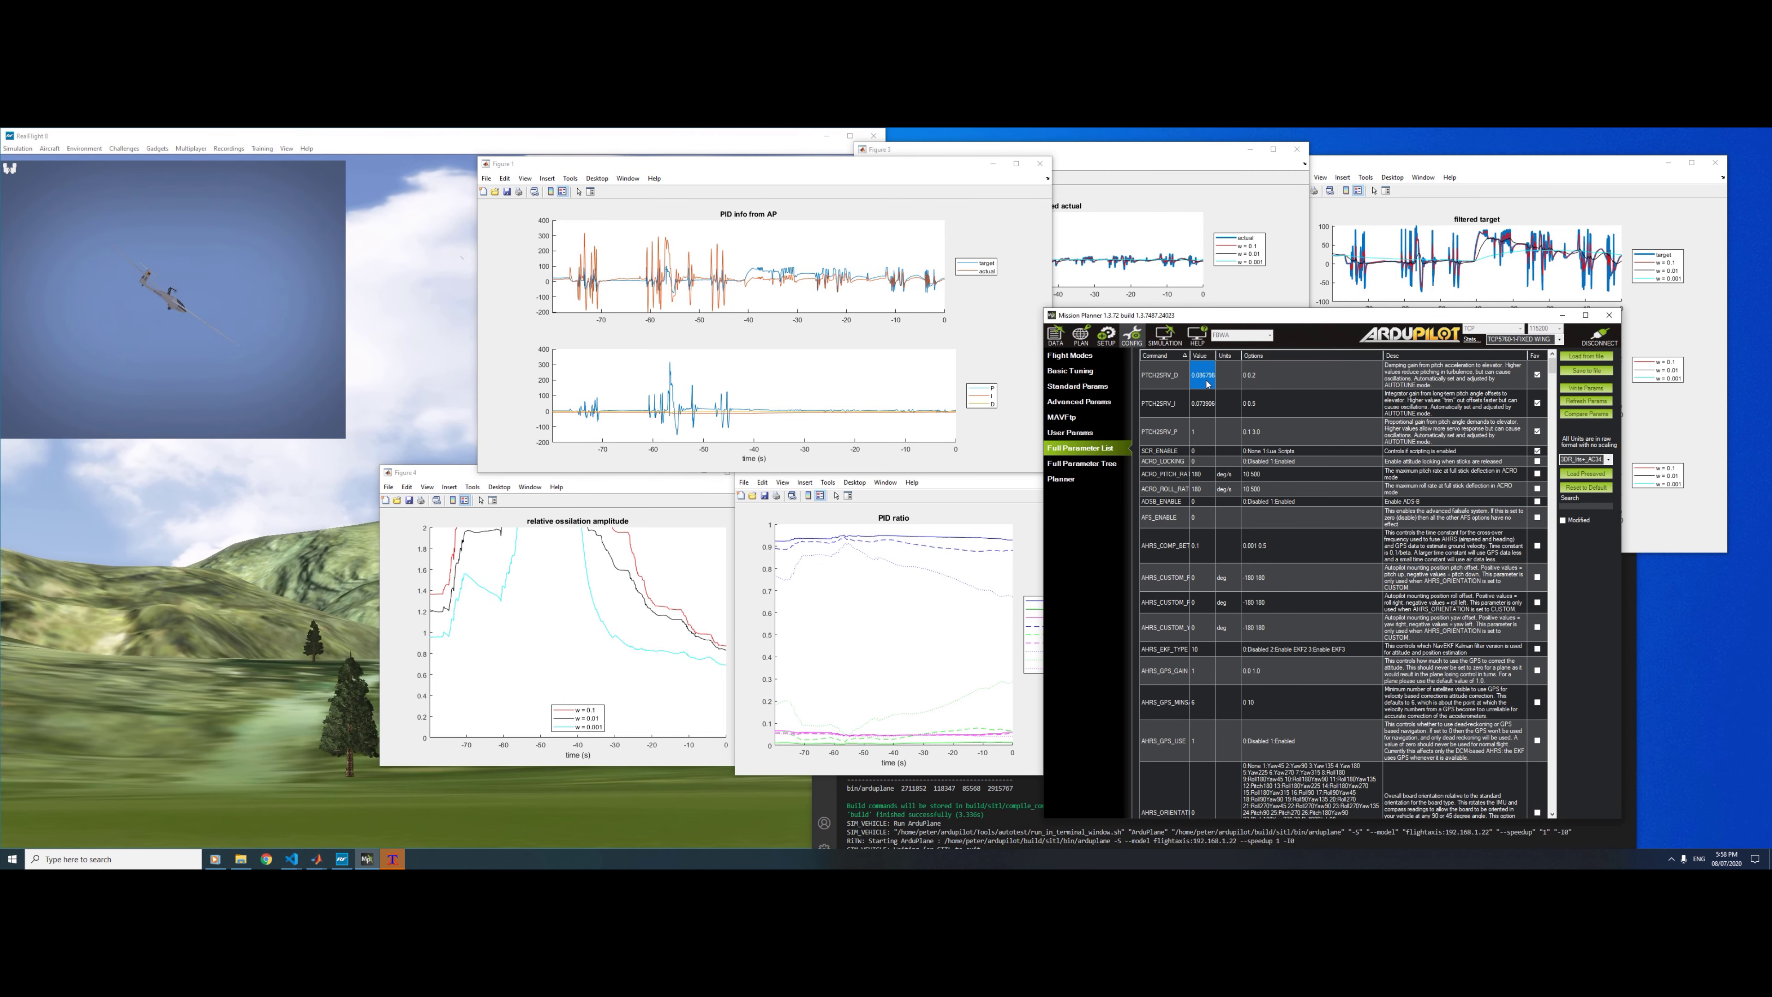
text(0)
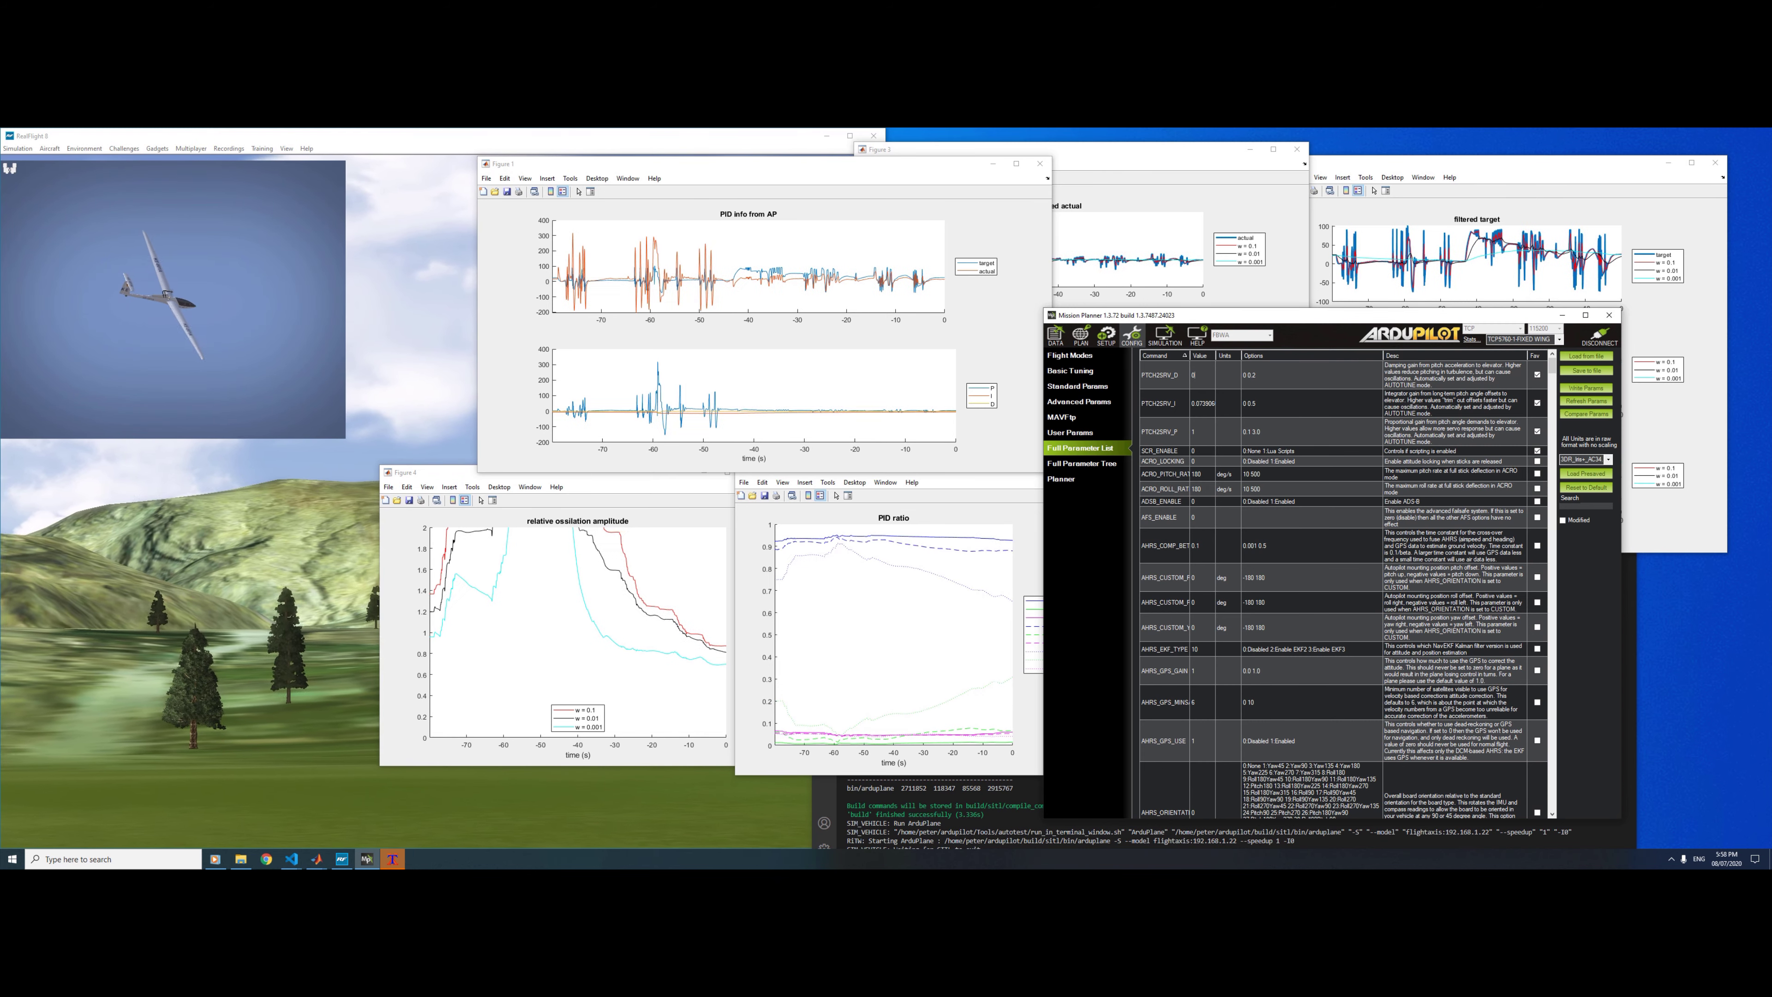
text(.1)
key(Return)
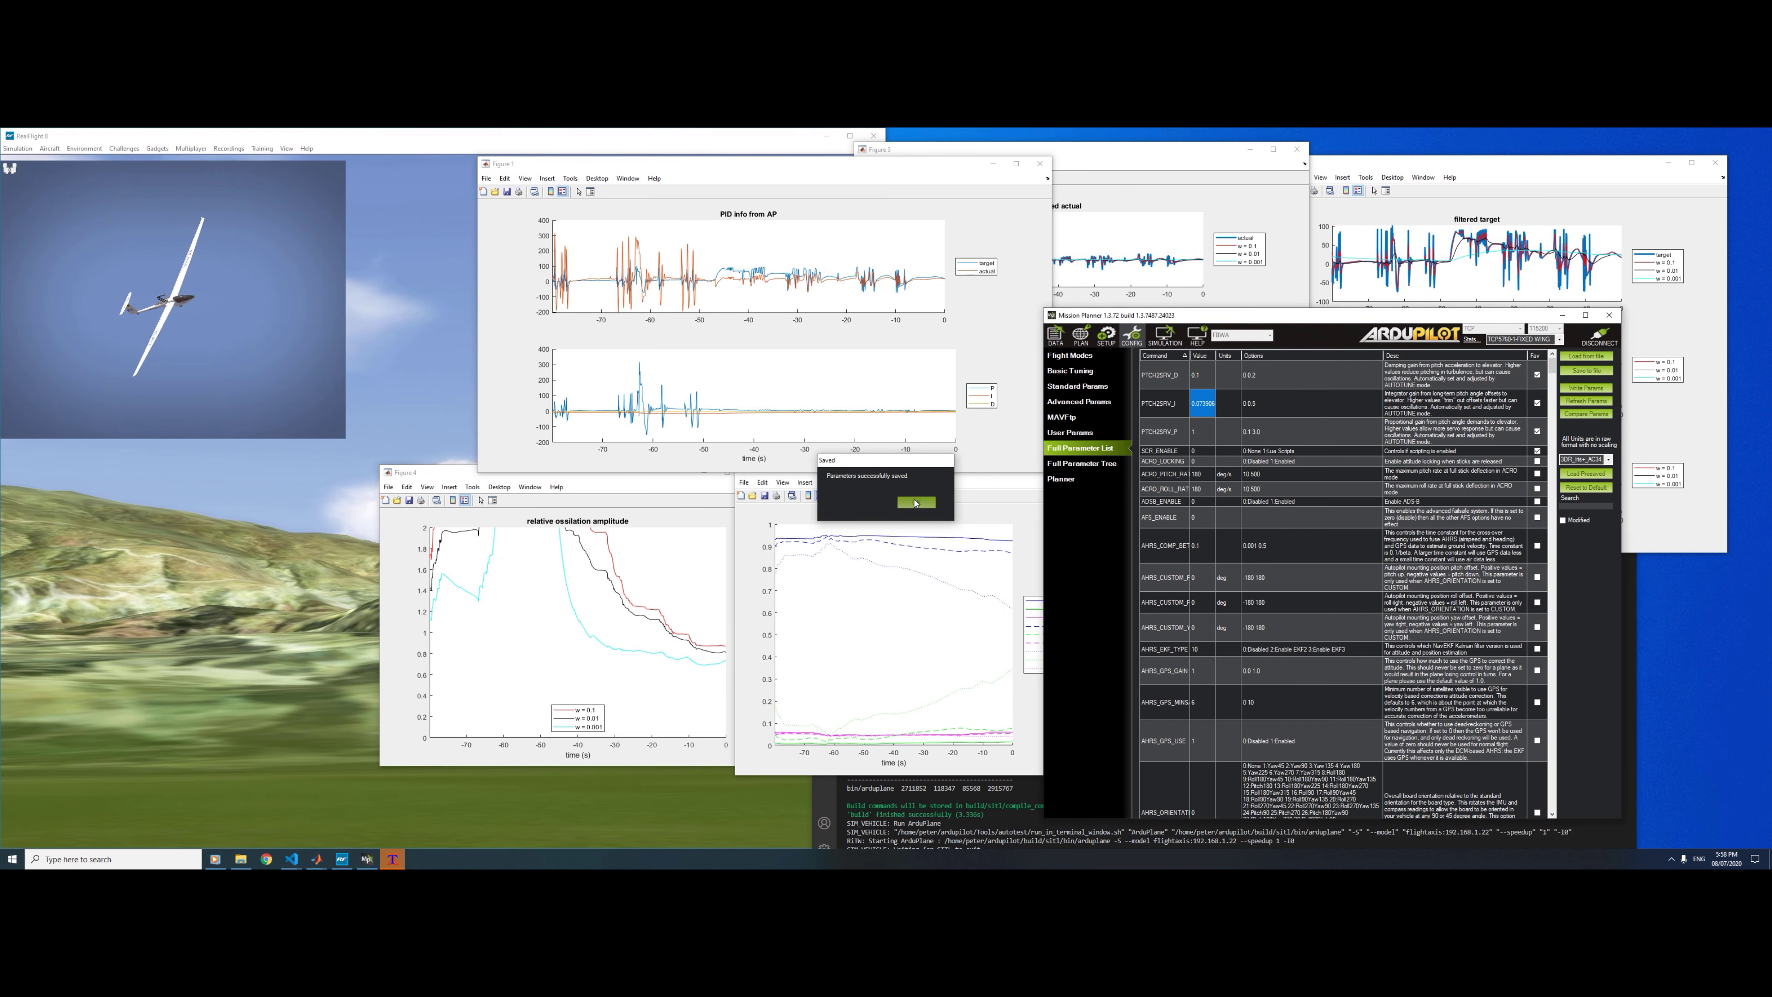
click(914, 500)
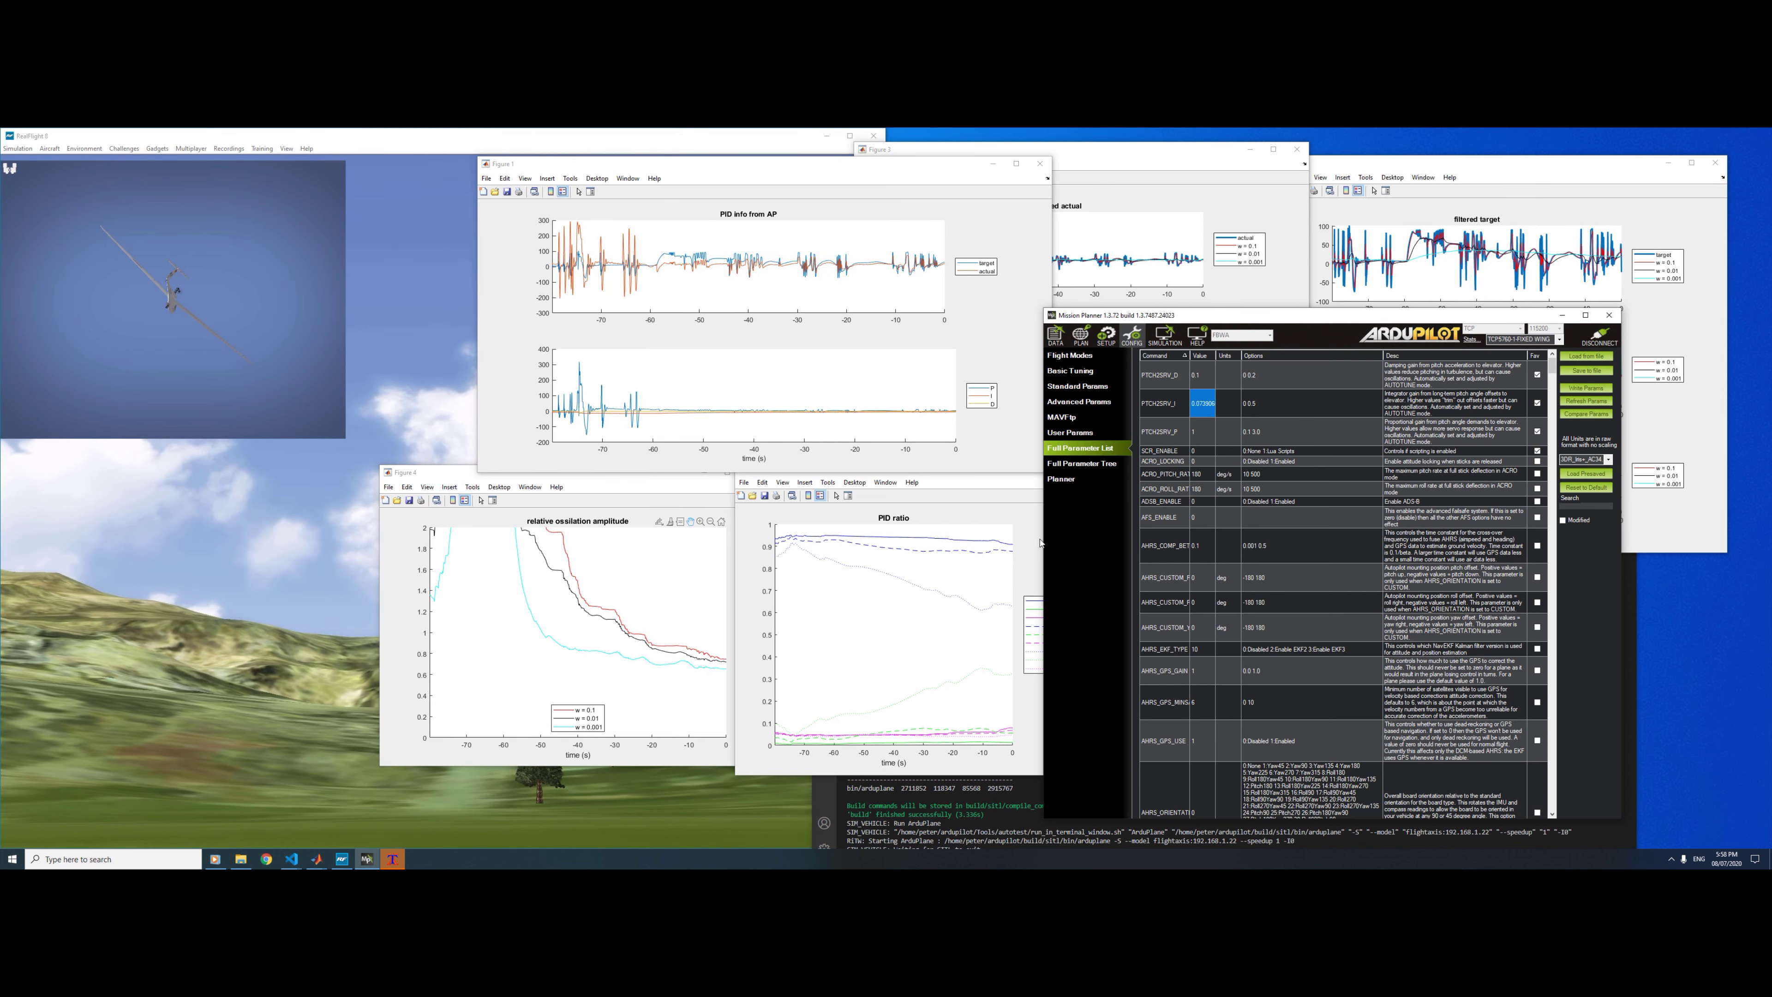
Step: Change PTCH2SRV_D to 0.2, write it, and dismiss the saved message
click(1199, 379)
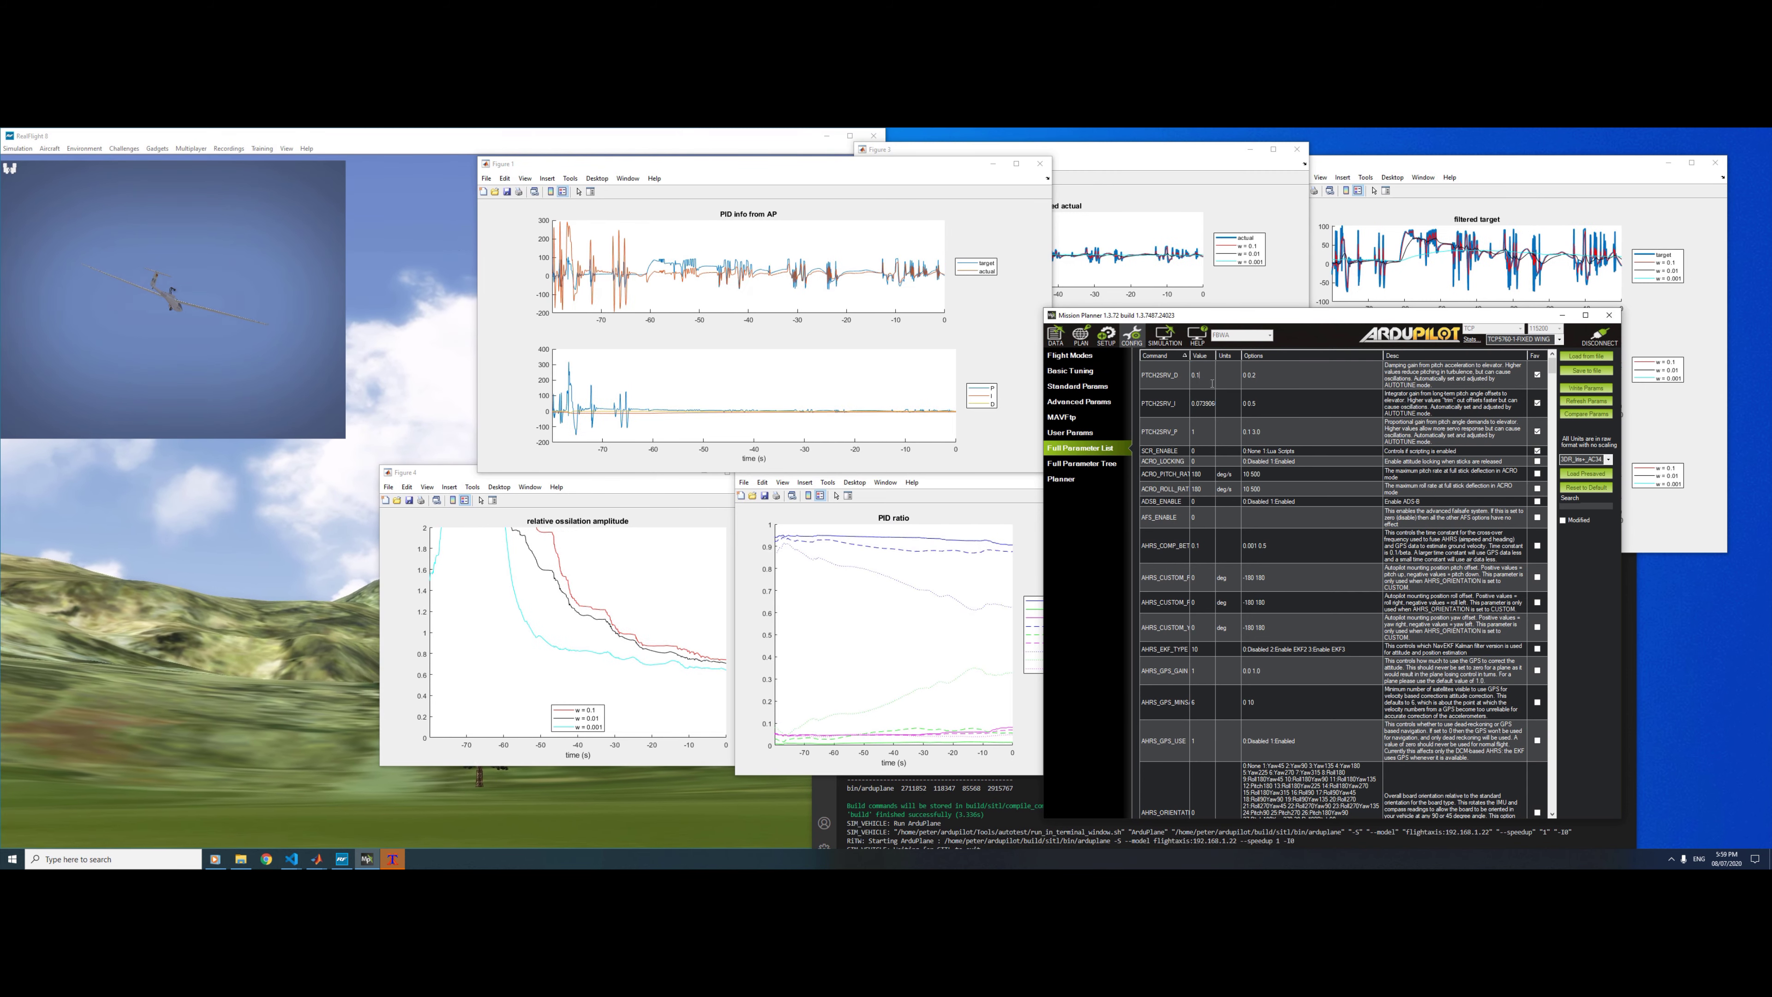
key(BackSpace)
text(2)
key(Return)
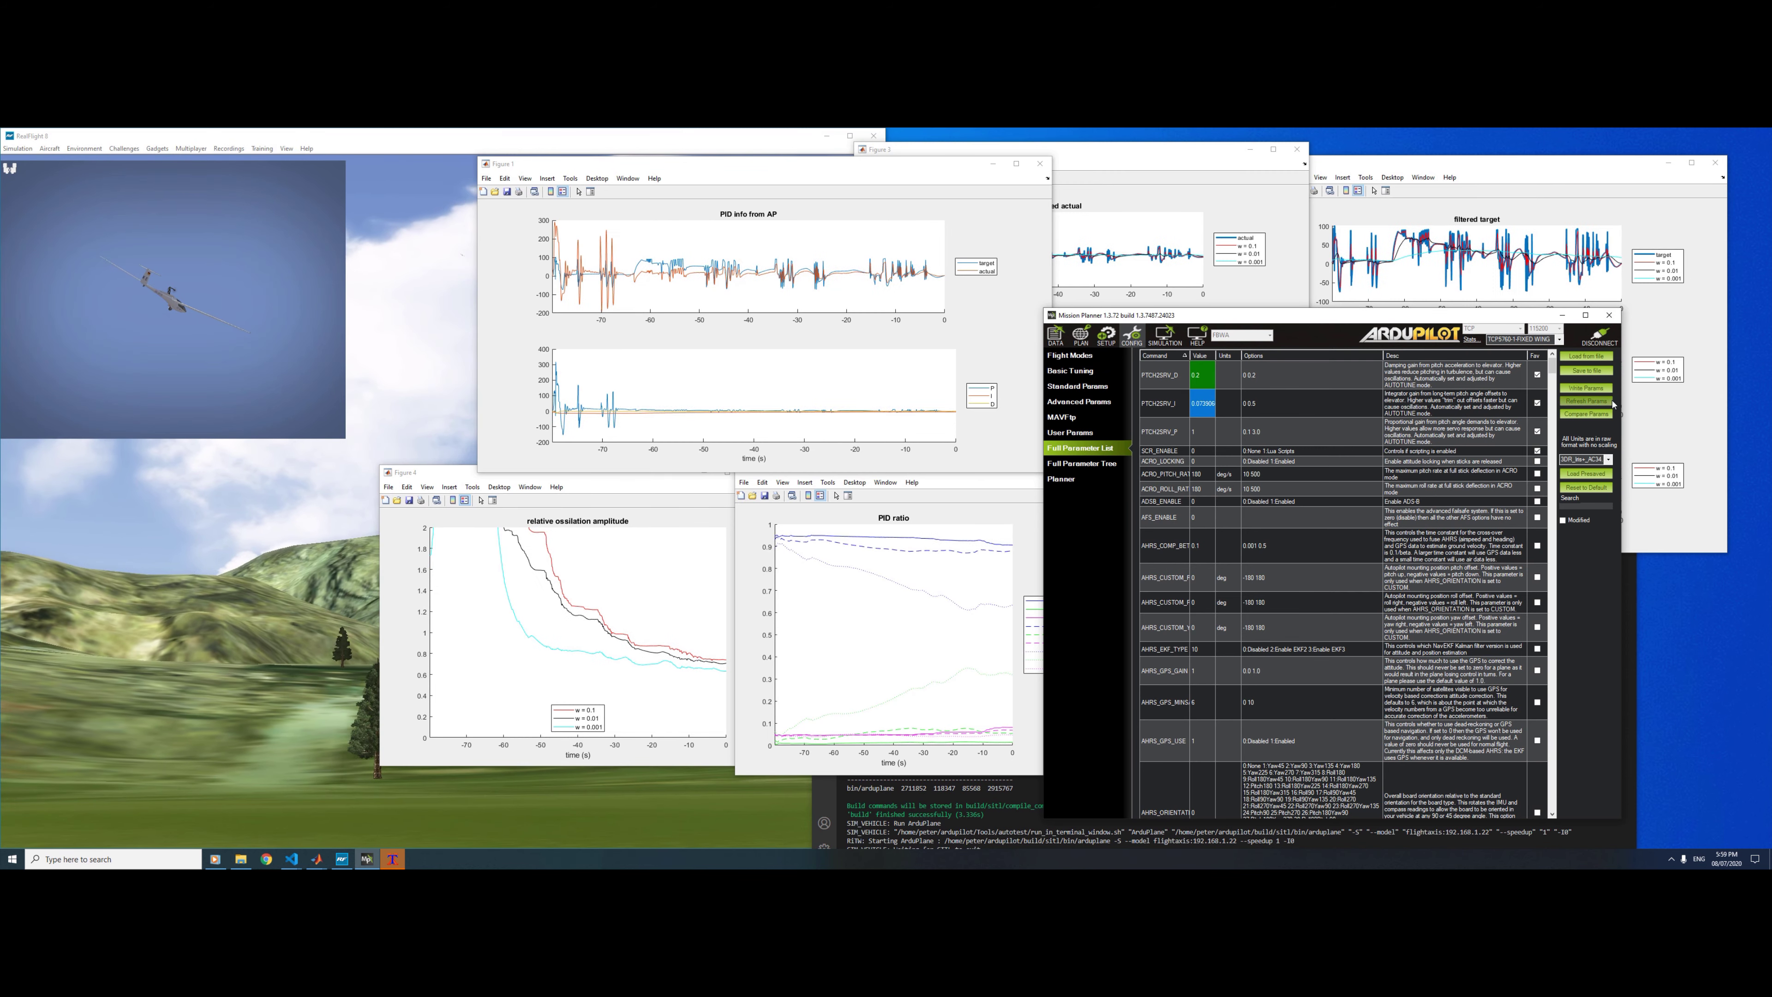
click(1586, 388)
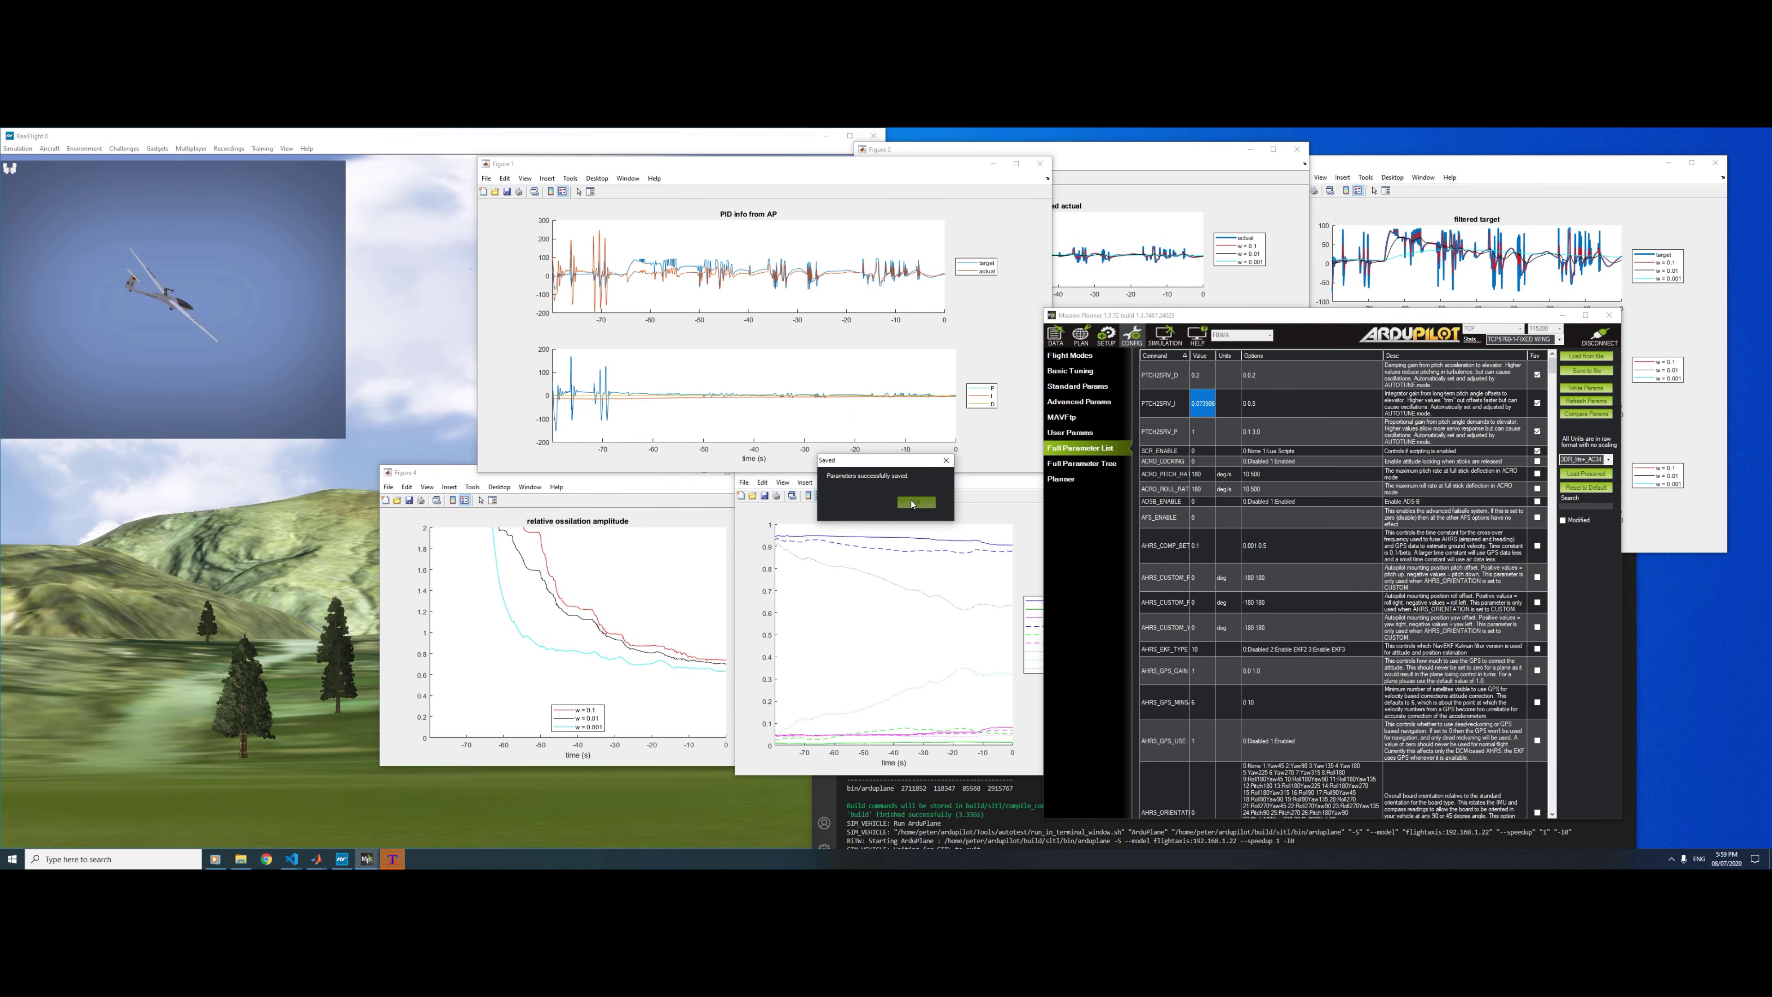
click(909, 500)
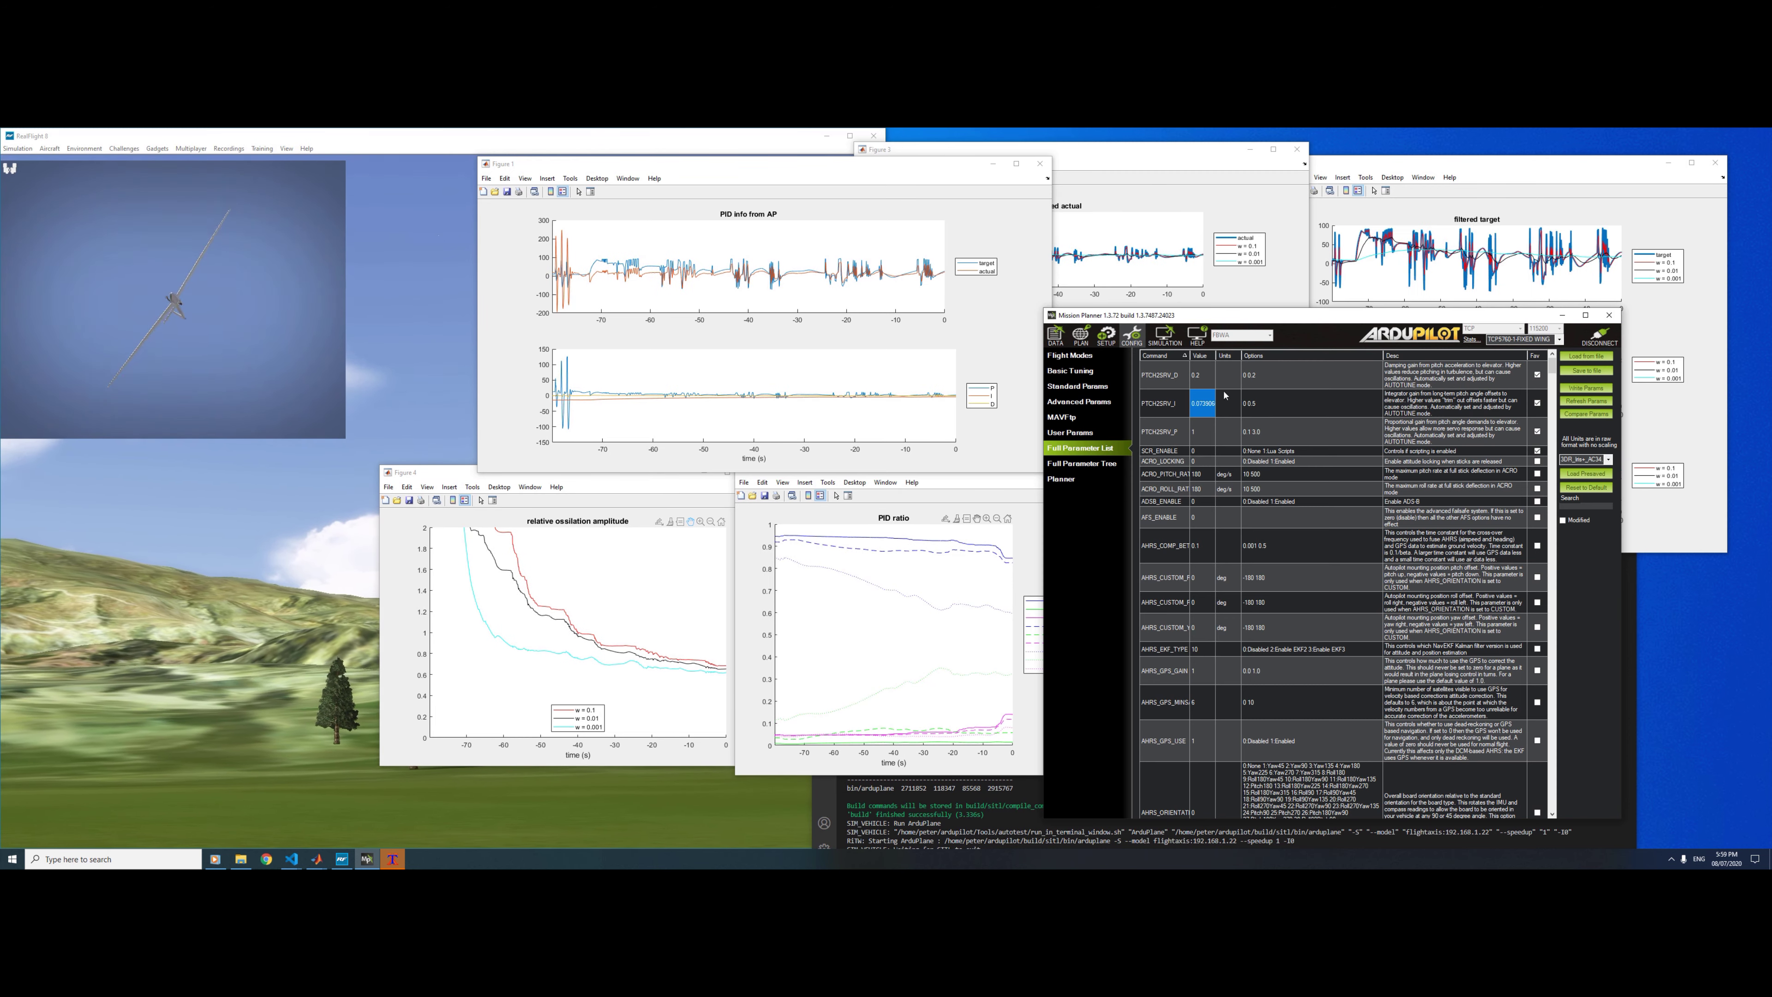
Step: Set PTCH2SRV_D to 0.5 and save it, accepting the out-of-range warning
click(1209, 377)
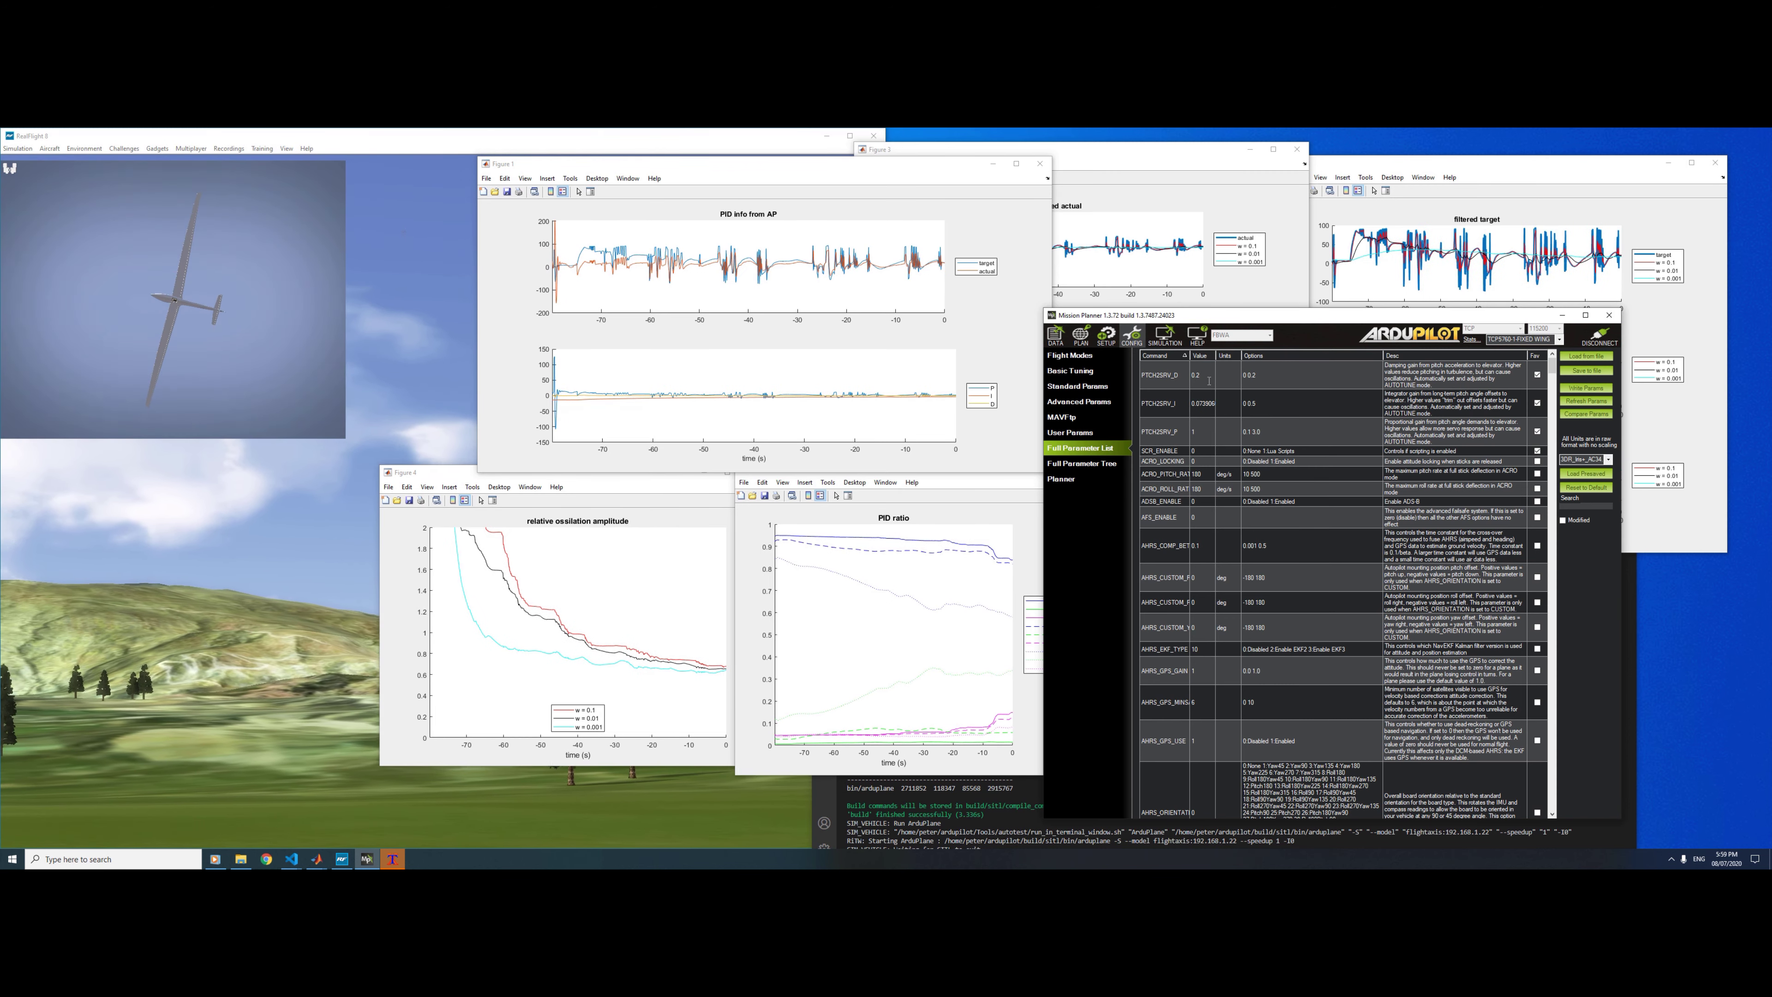
text(0.5)
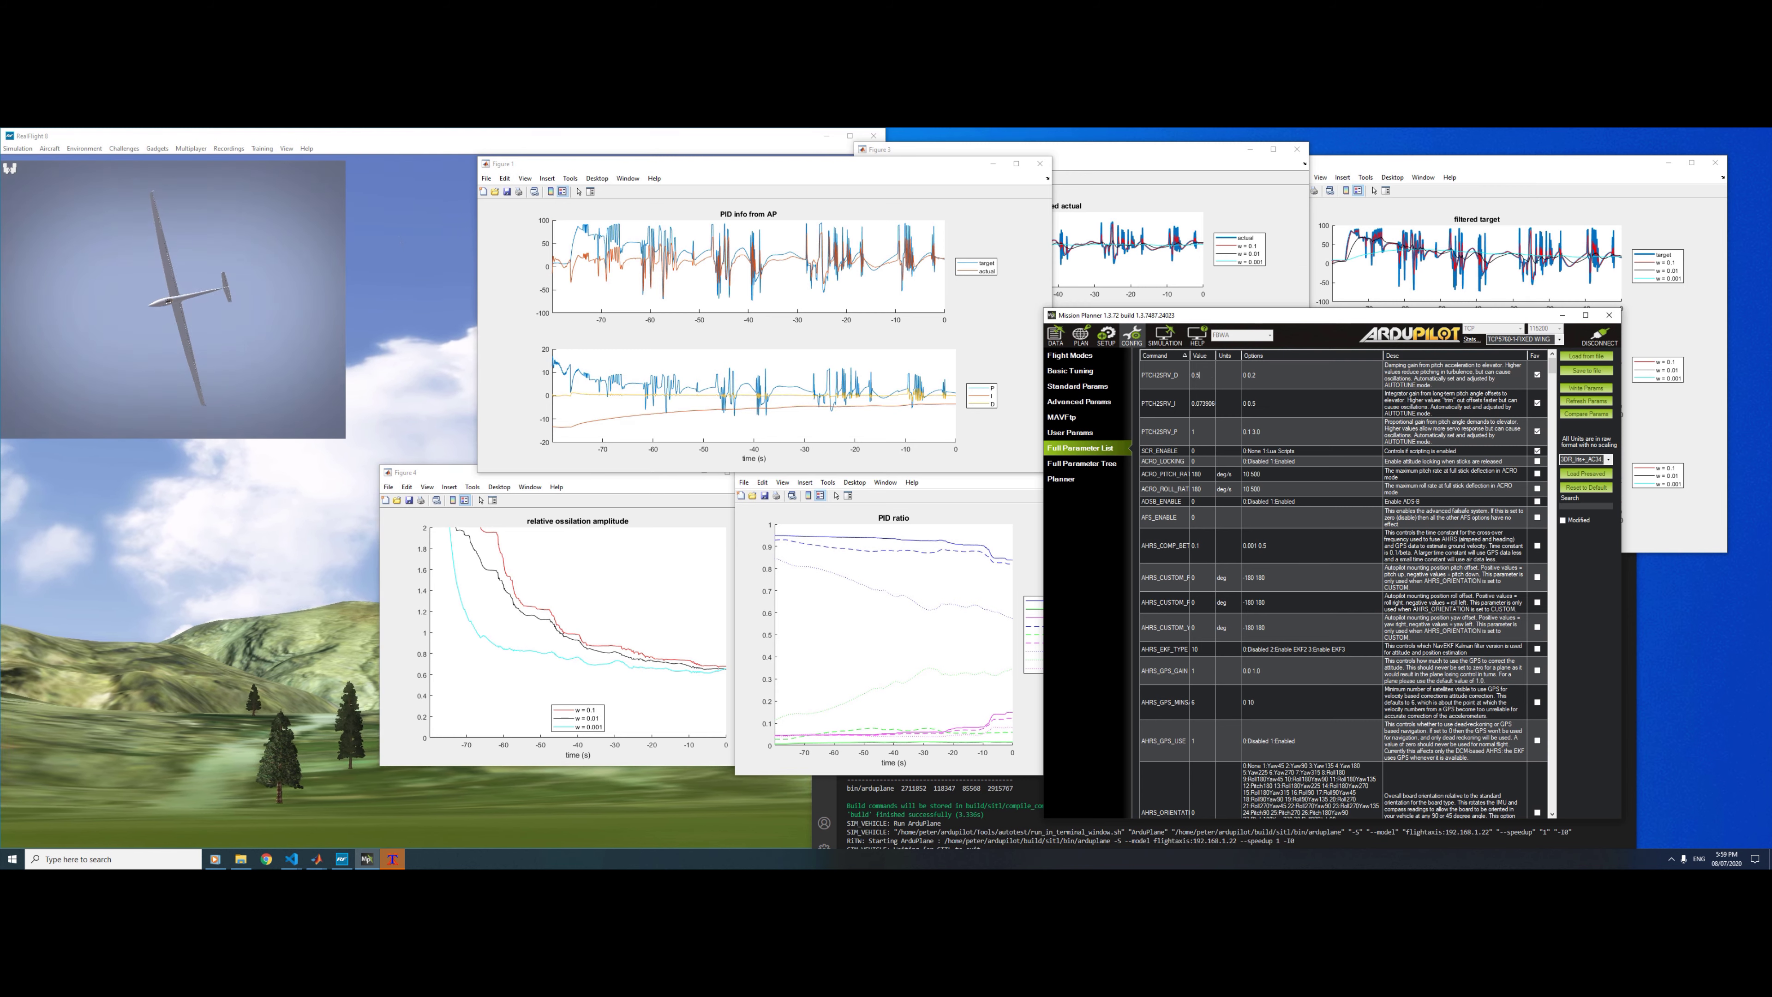
key(Return)
click(922, 511)
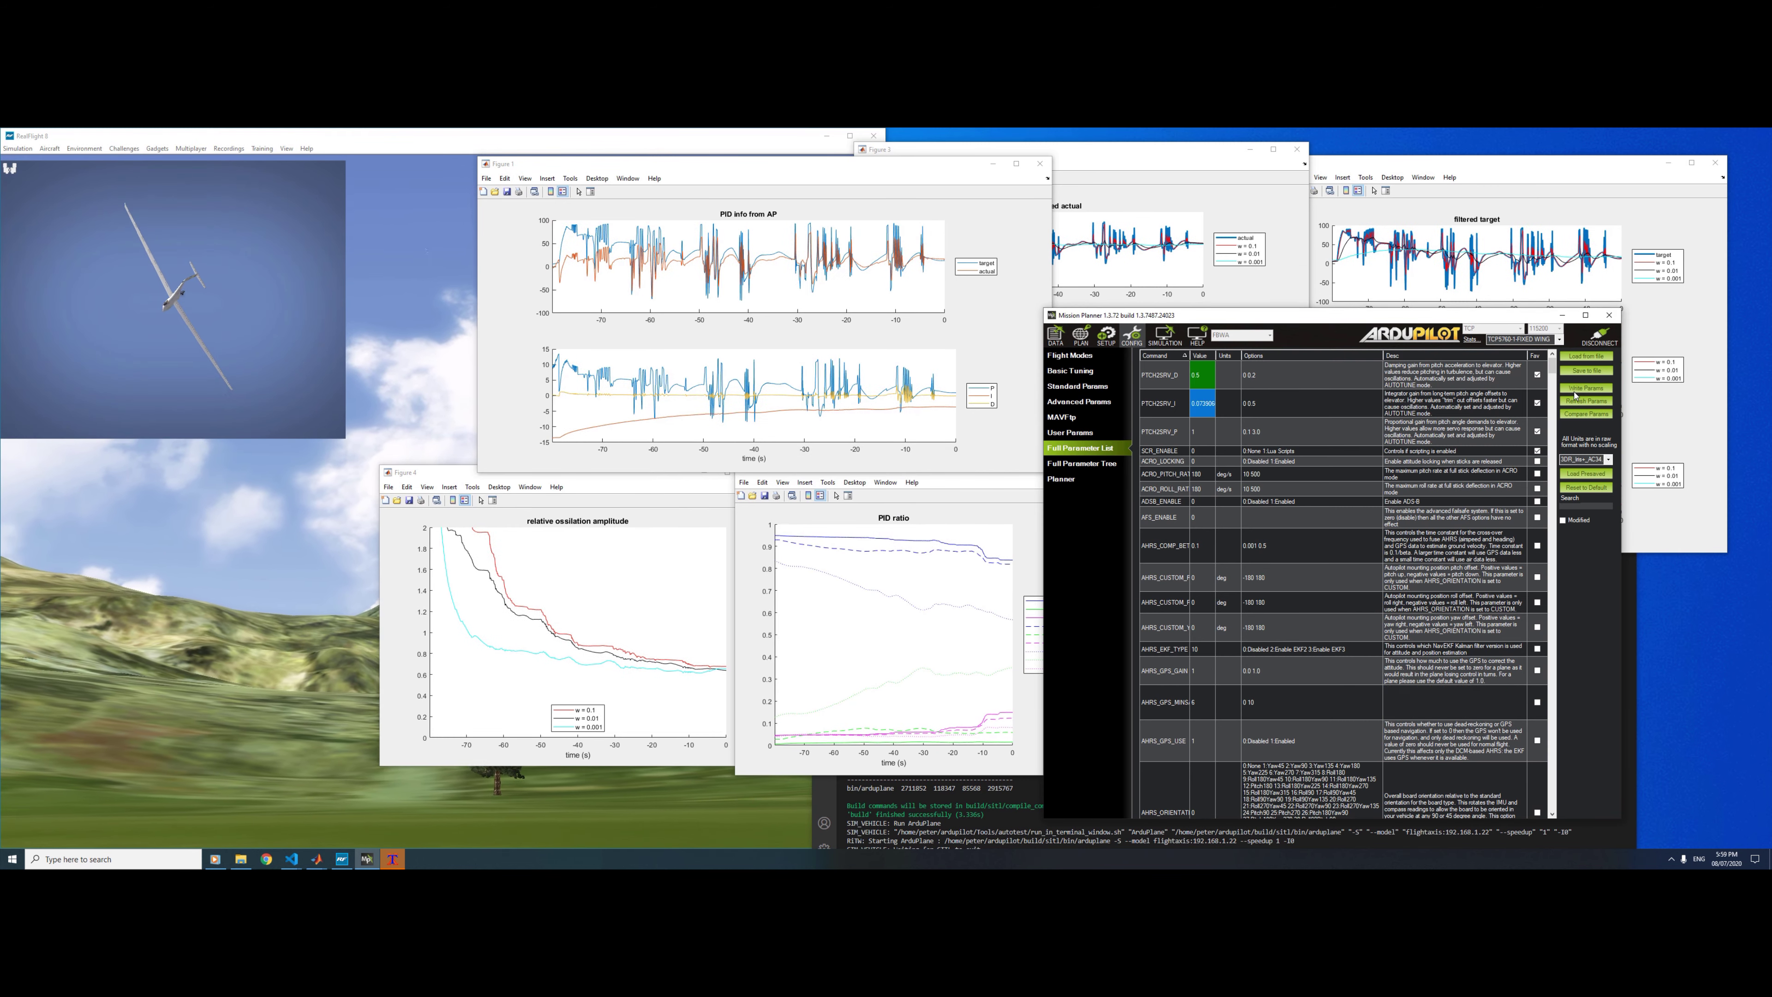
click(910, 504)
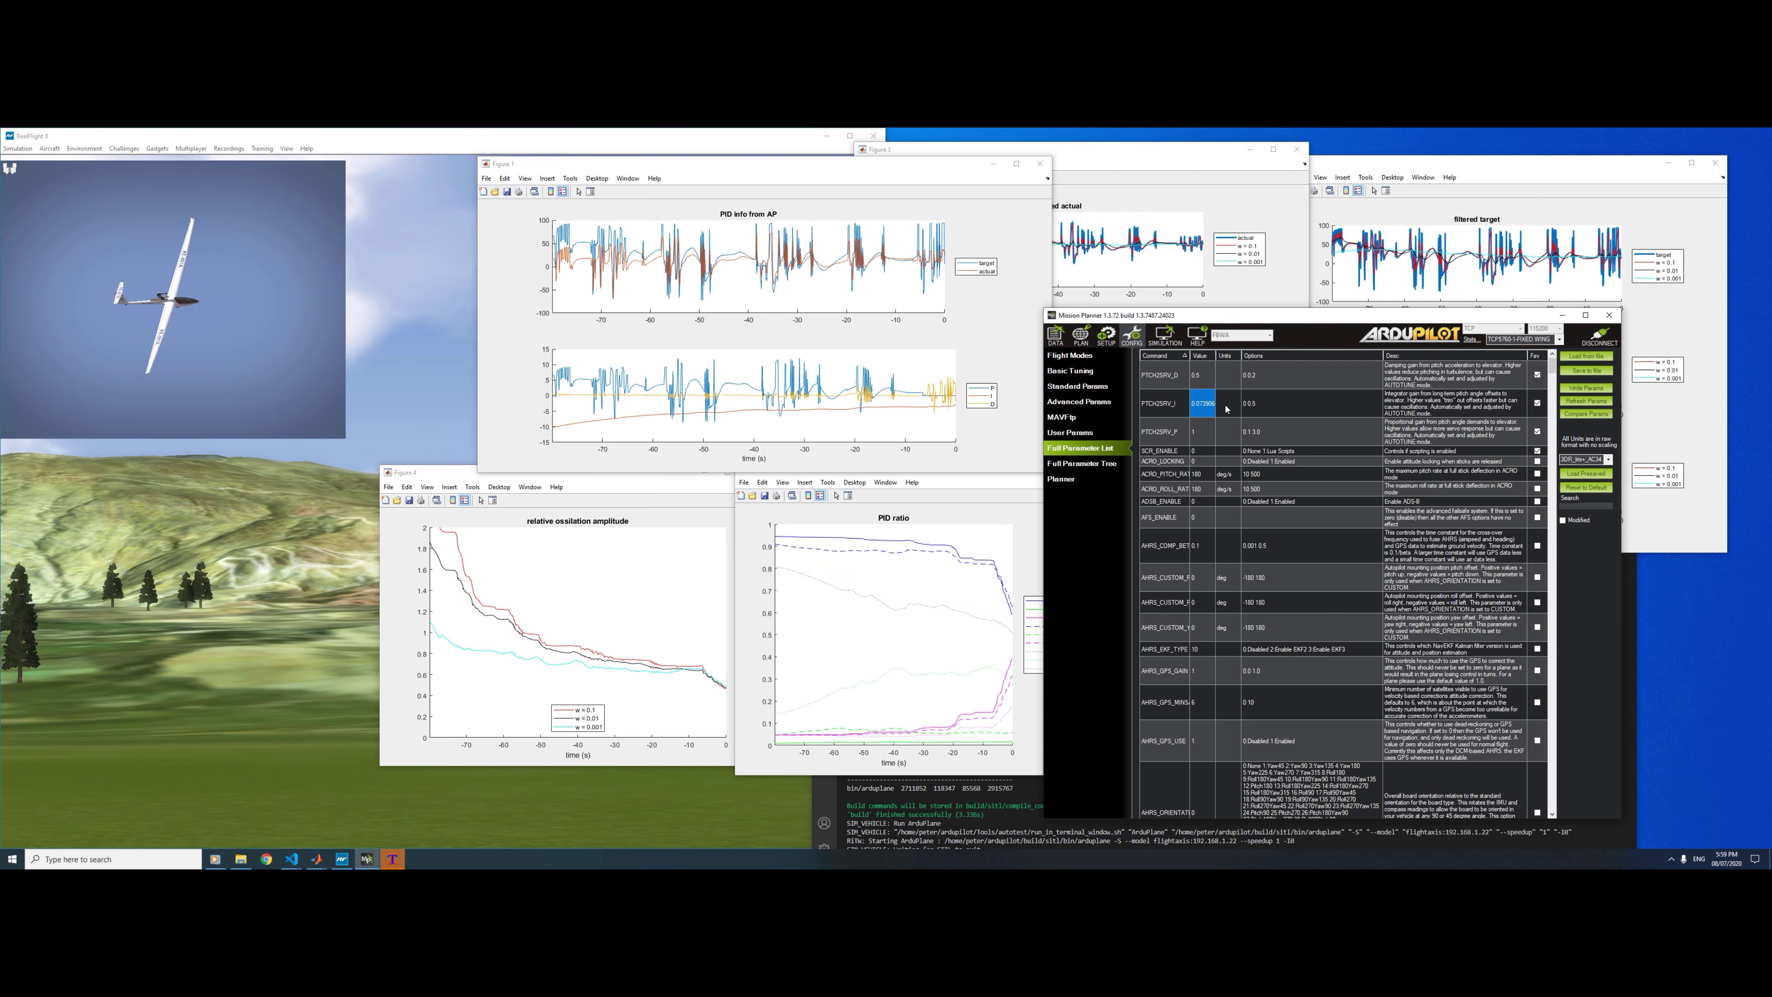
Step: Shift the PID ratio figure slightly left and bring the parameter list back in front
click(1205, 377)
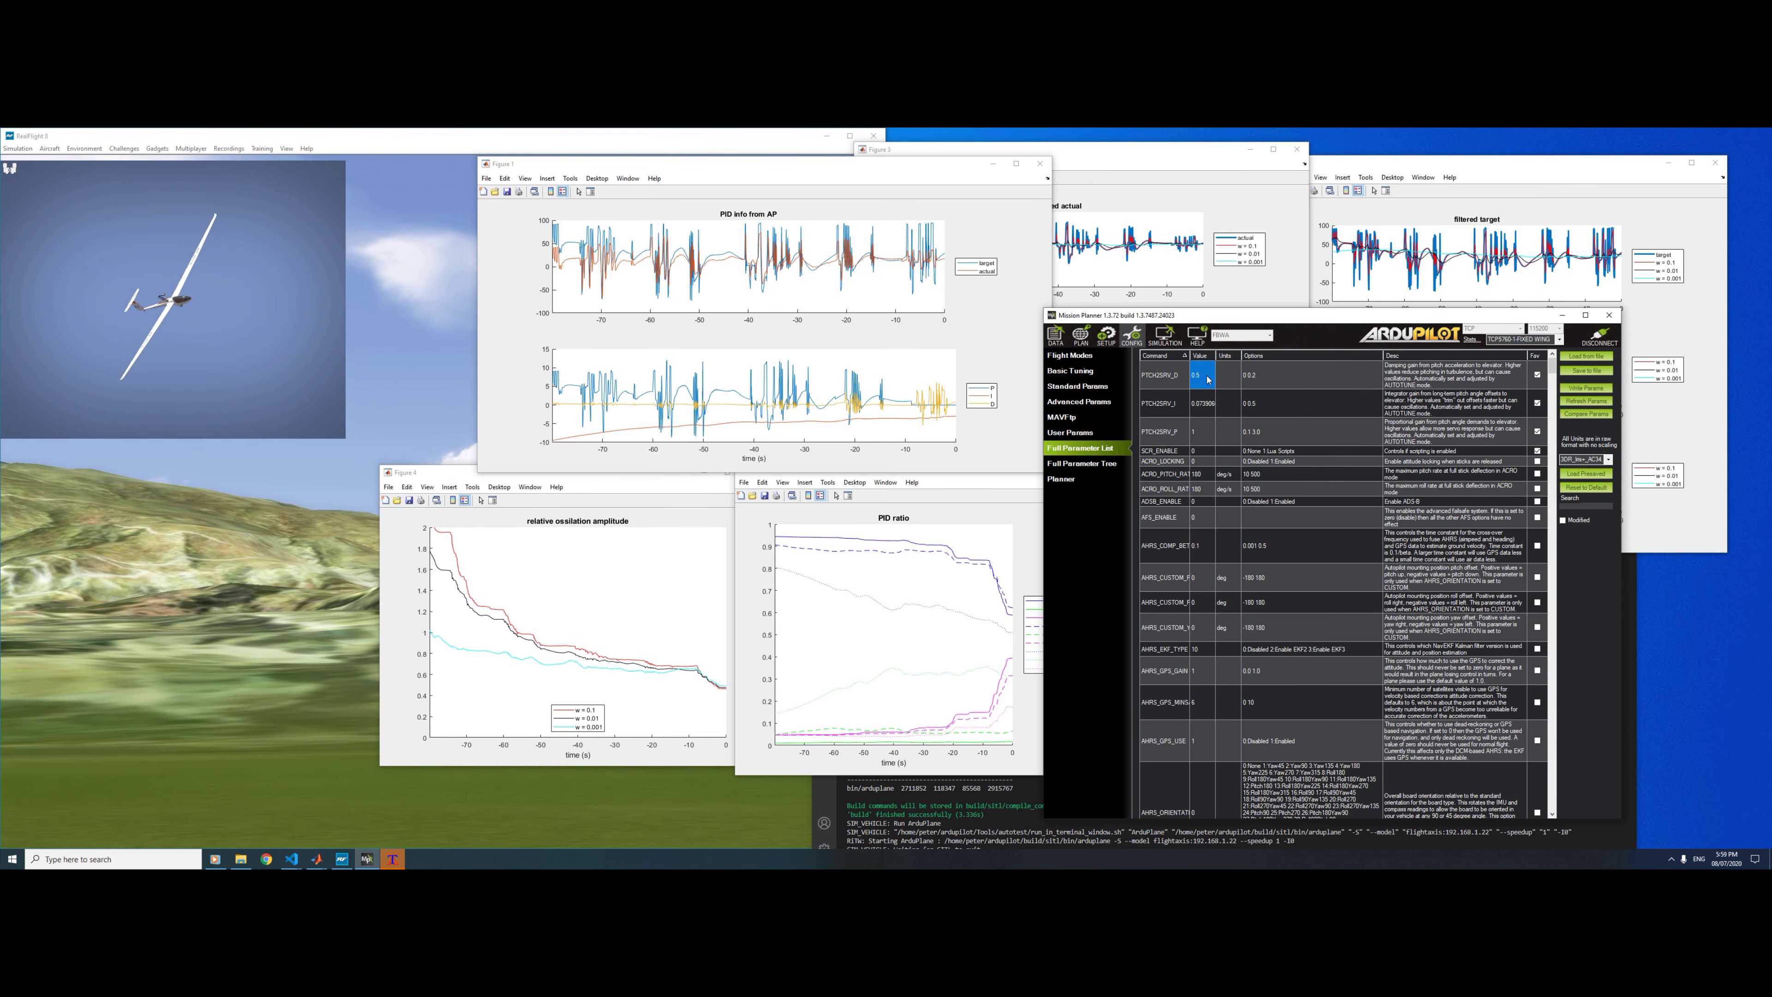
click(1209, 379)
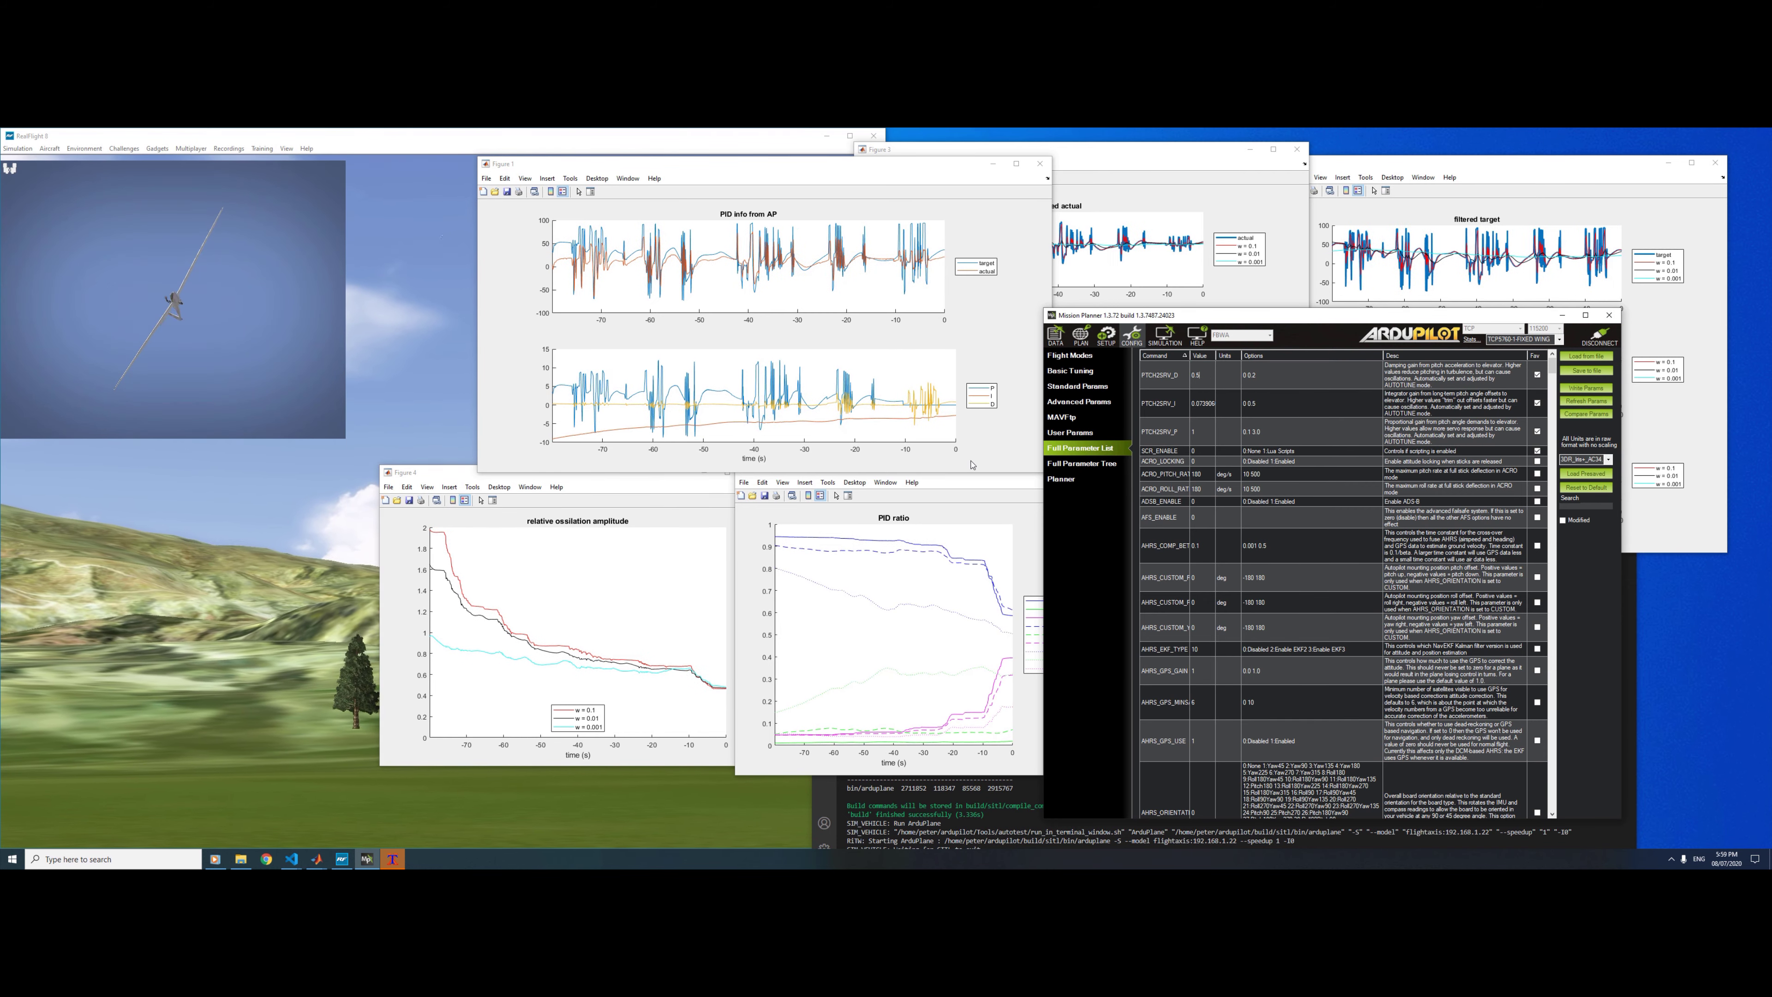
click(956, 475)
drag(955, 475, 929, 475)
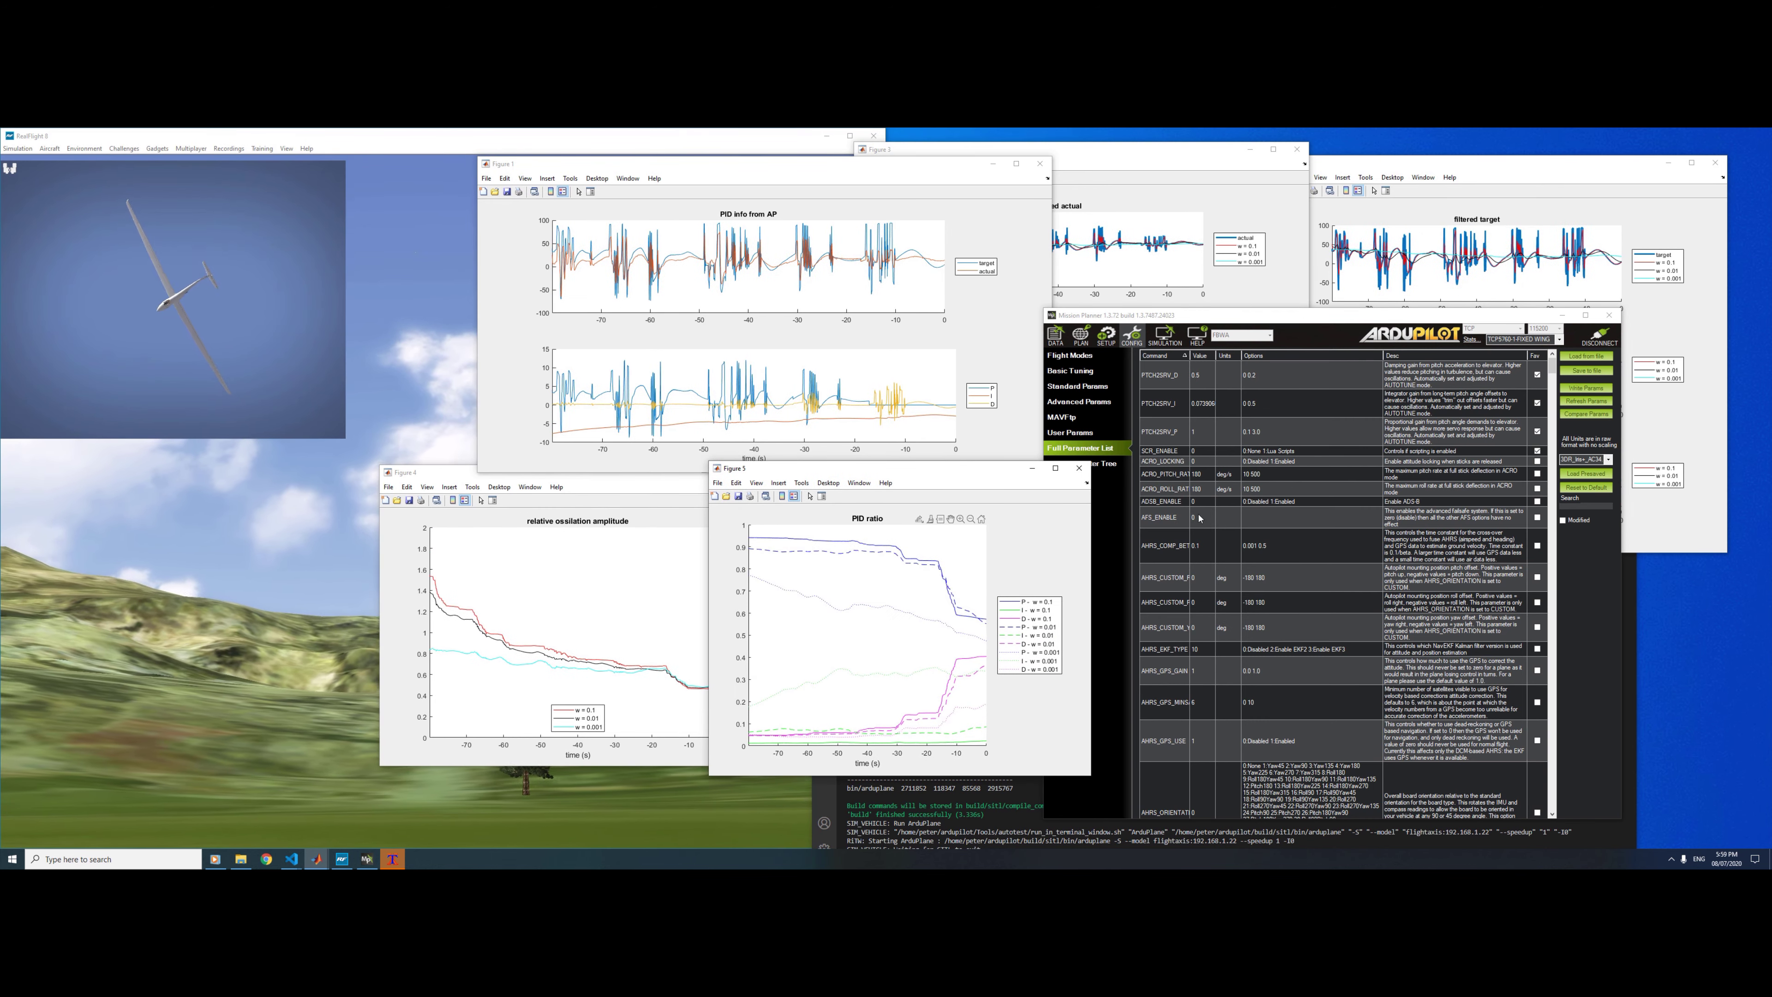
click(1214, 381)
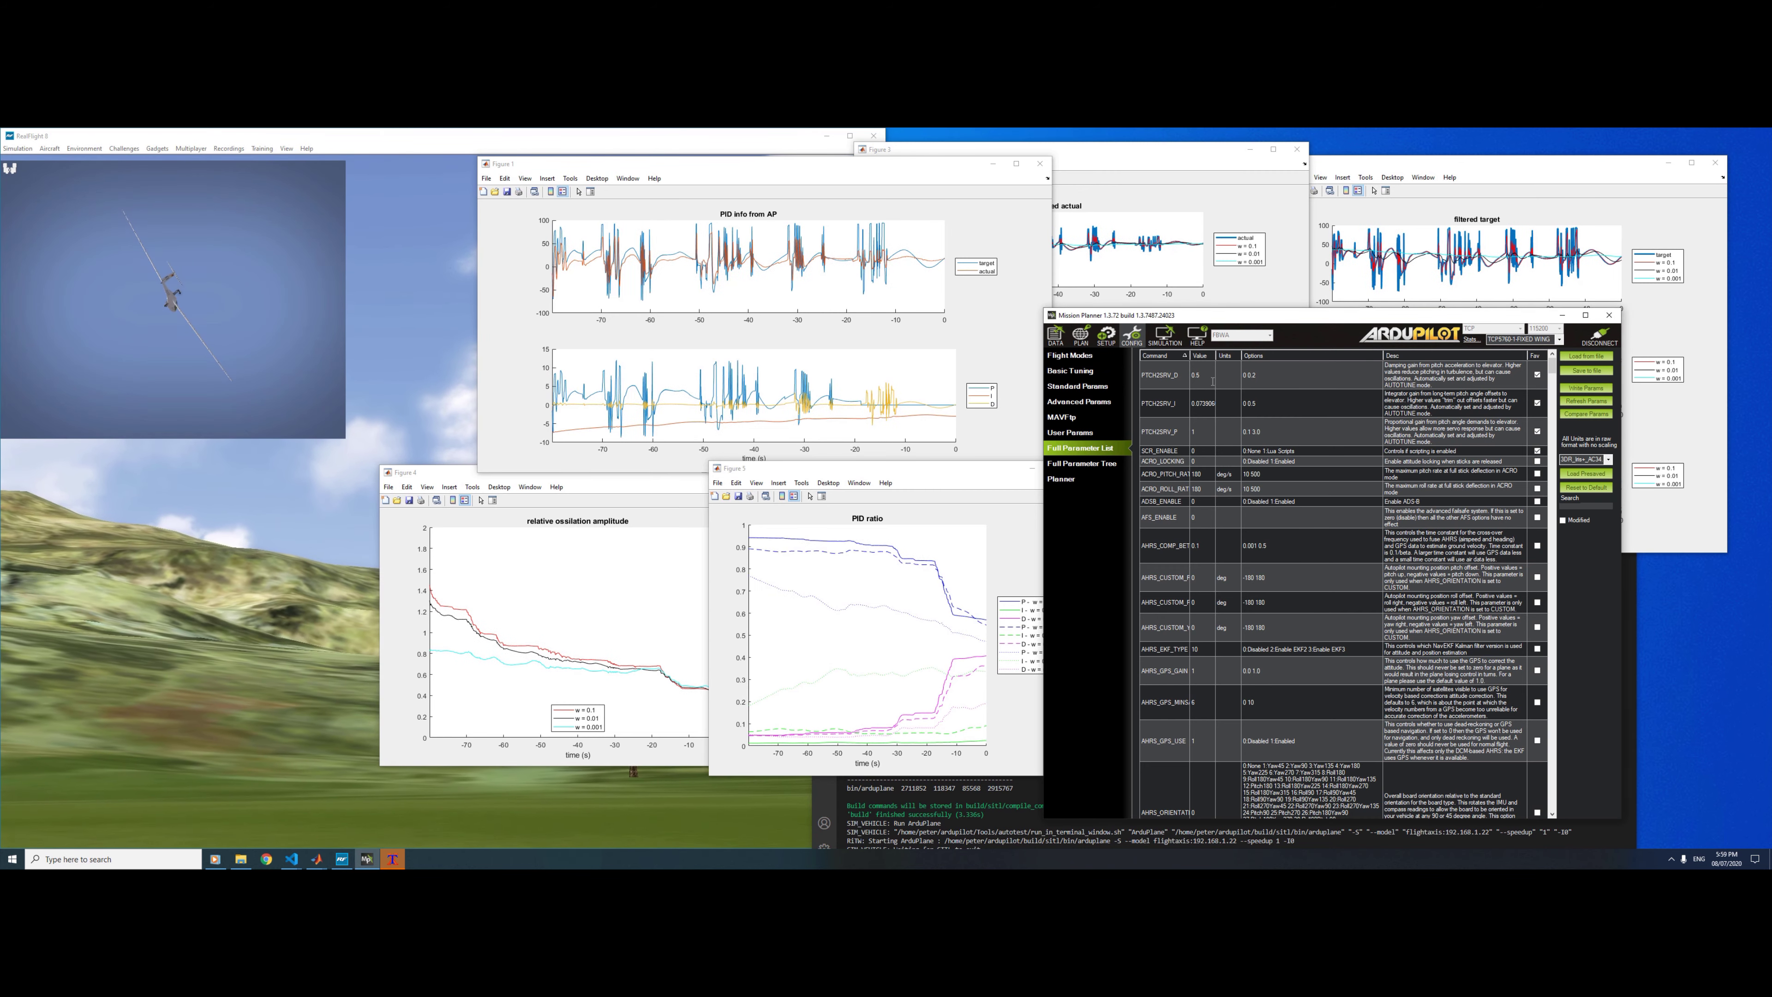
Step: Set PTCH2SRV_D to 1 and save it, accepting the out-of-range warning
key(BackSpace)
text(1)
key(Return)
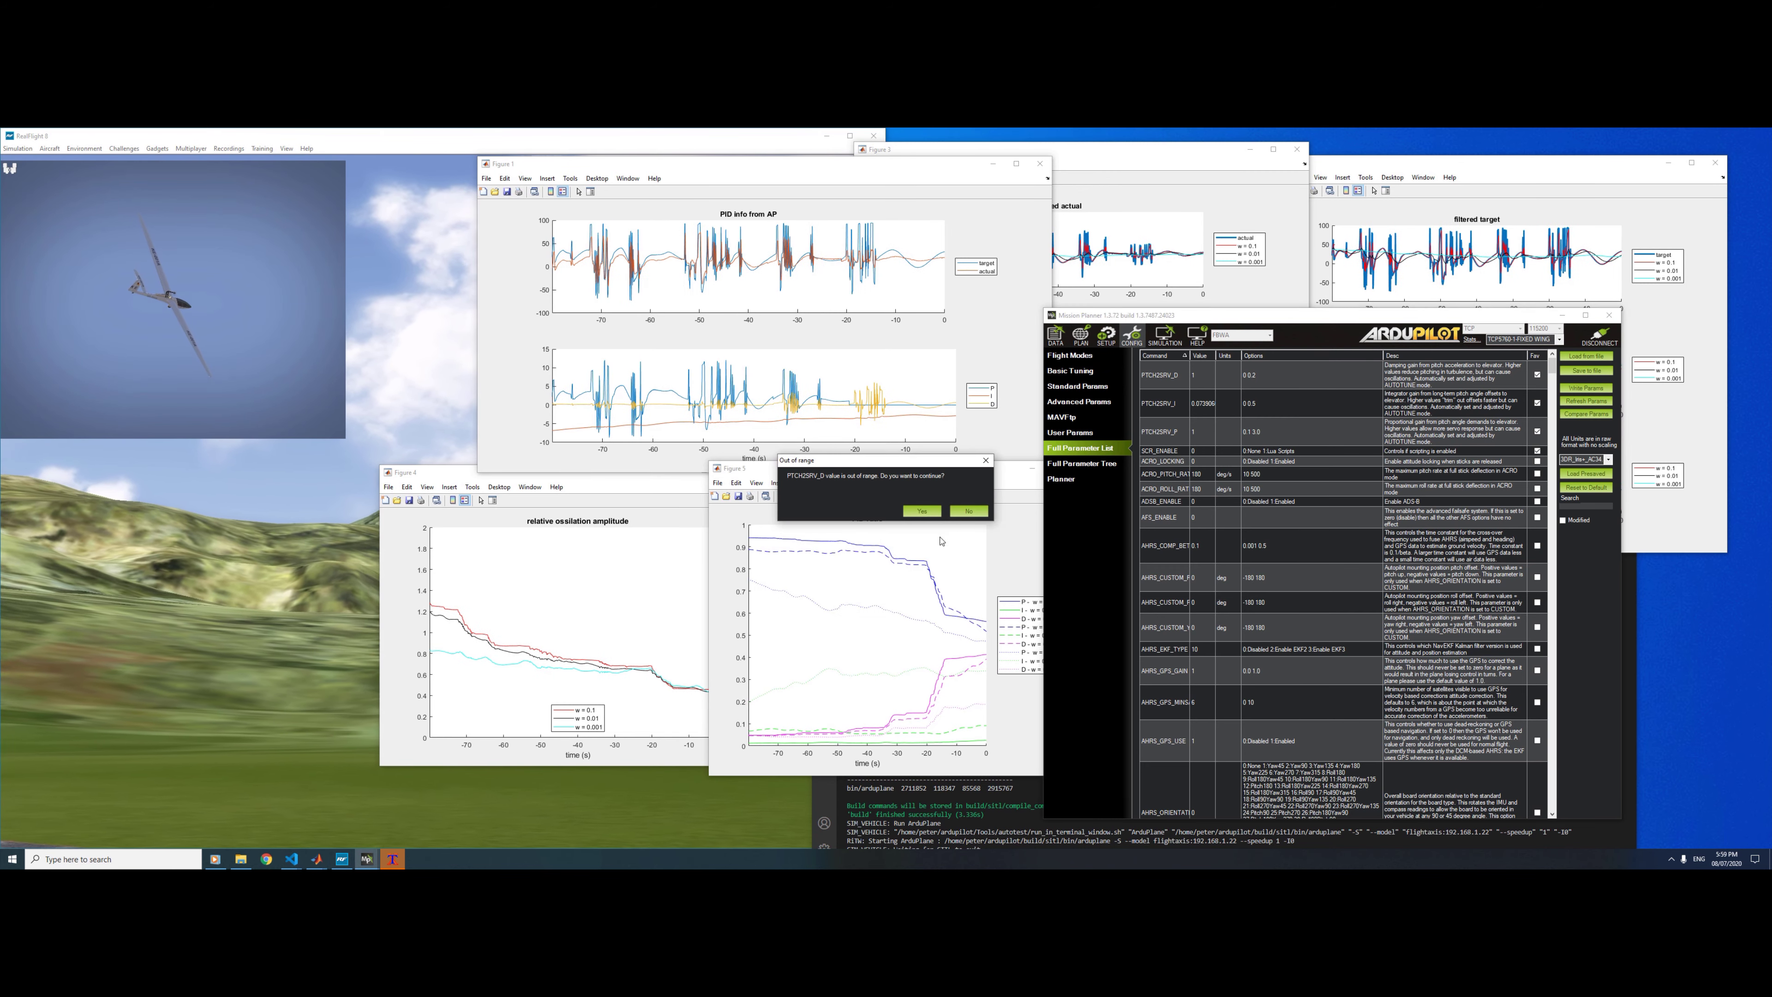
click(922, 511)
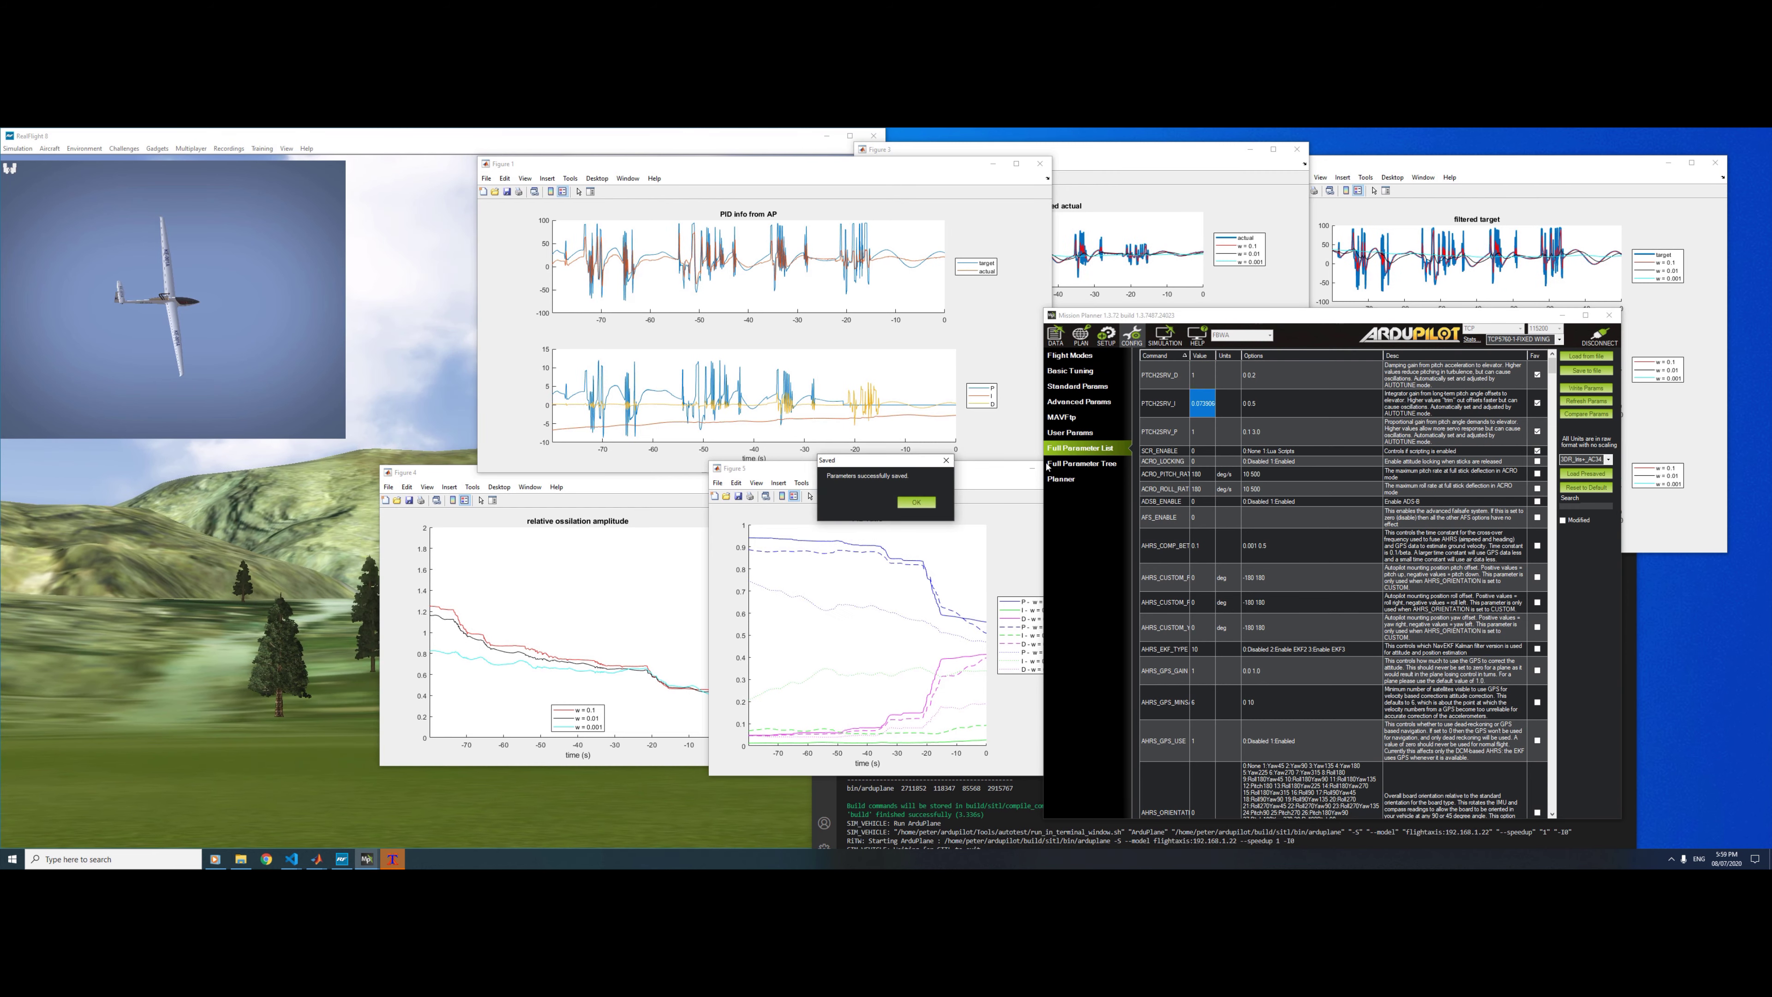
click(928, 505)
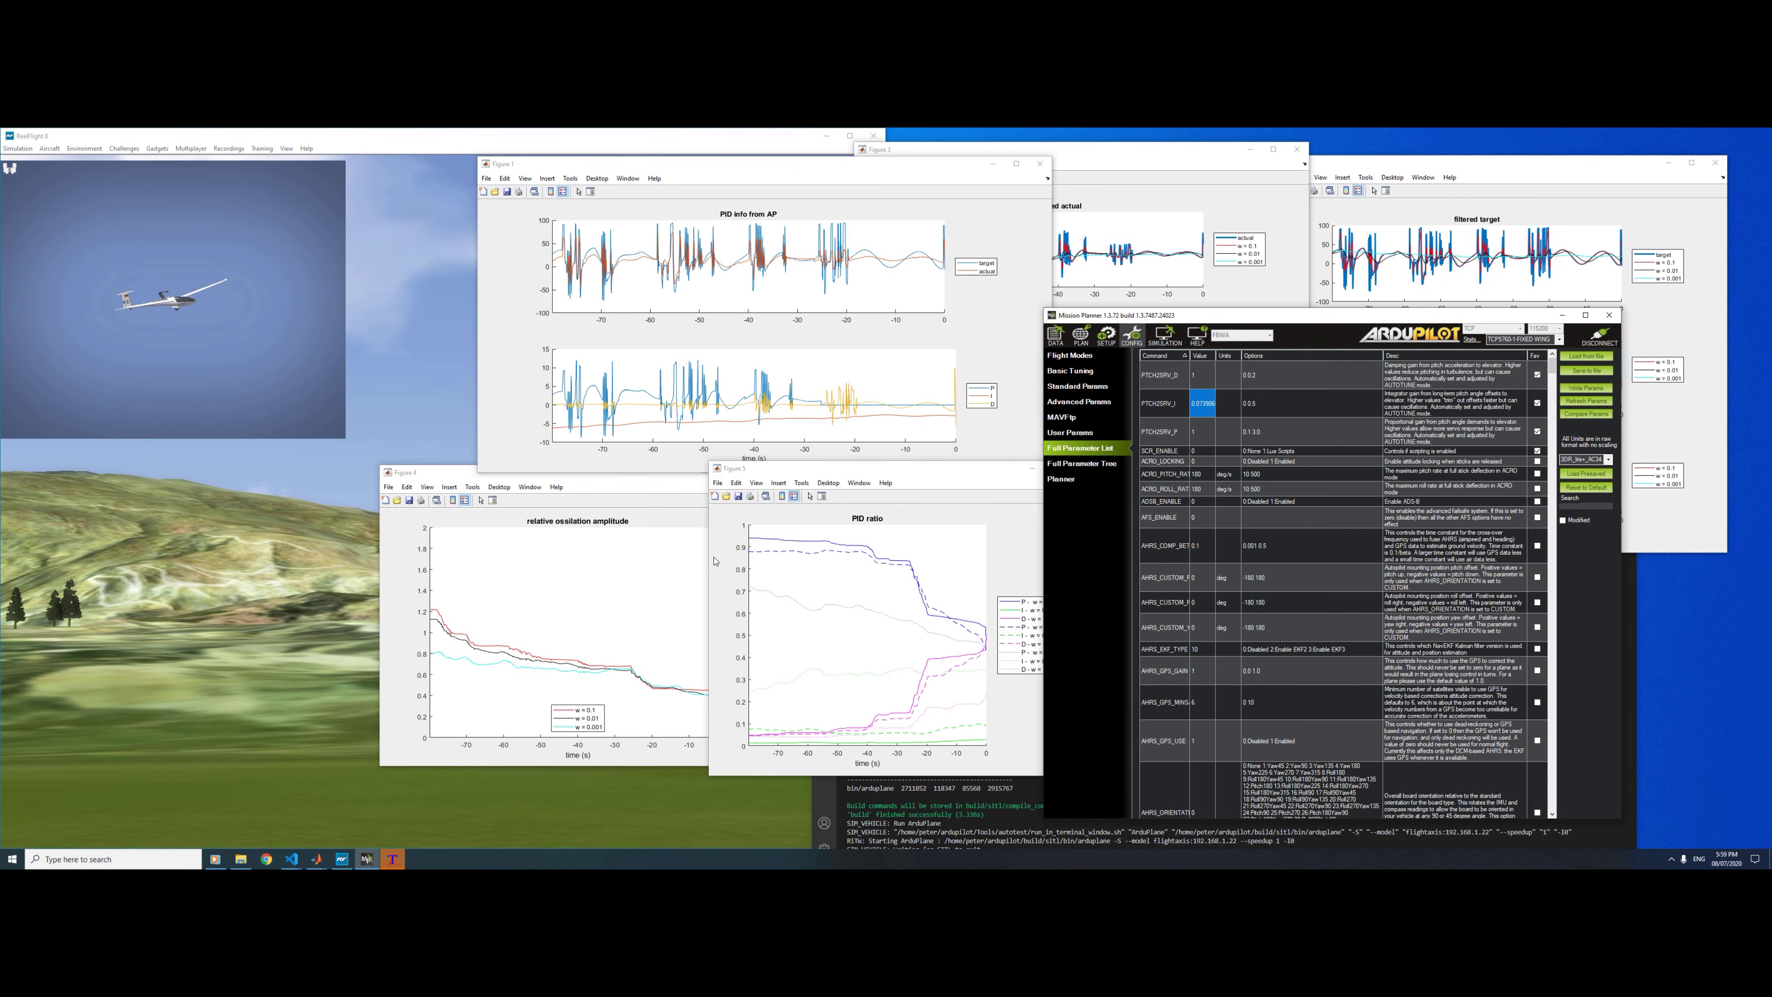
Step: Move the oscillation amplitude figure slightly left, then save PTCH2SRV_D as 2
click(630, 491)
drag(630, 491, 607, 492)
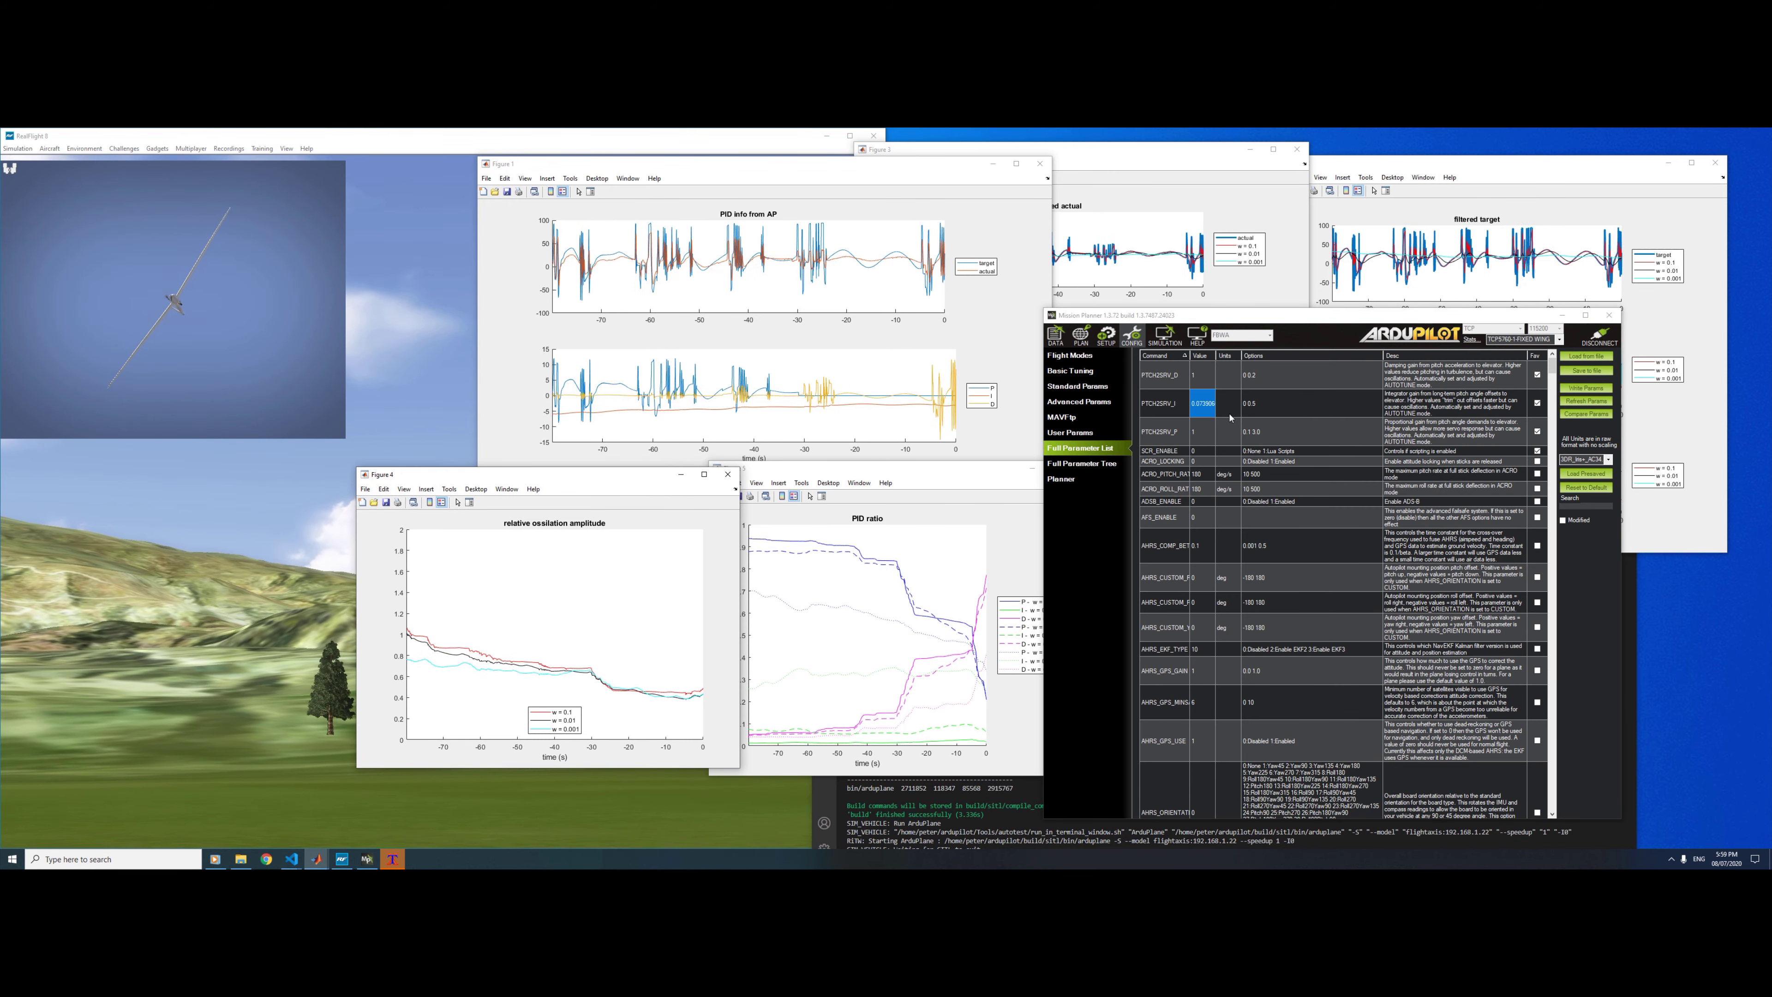
click(1206, 385)
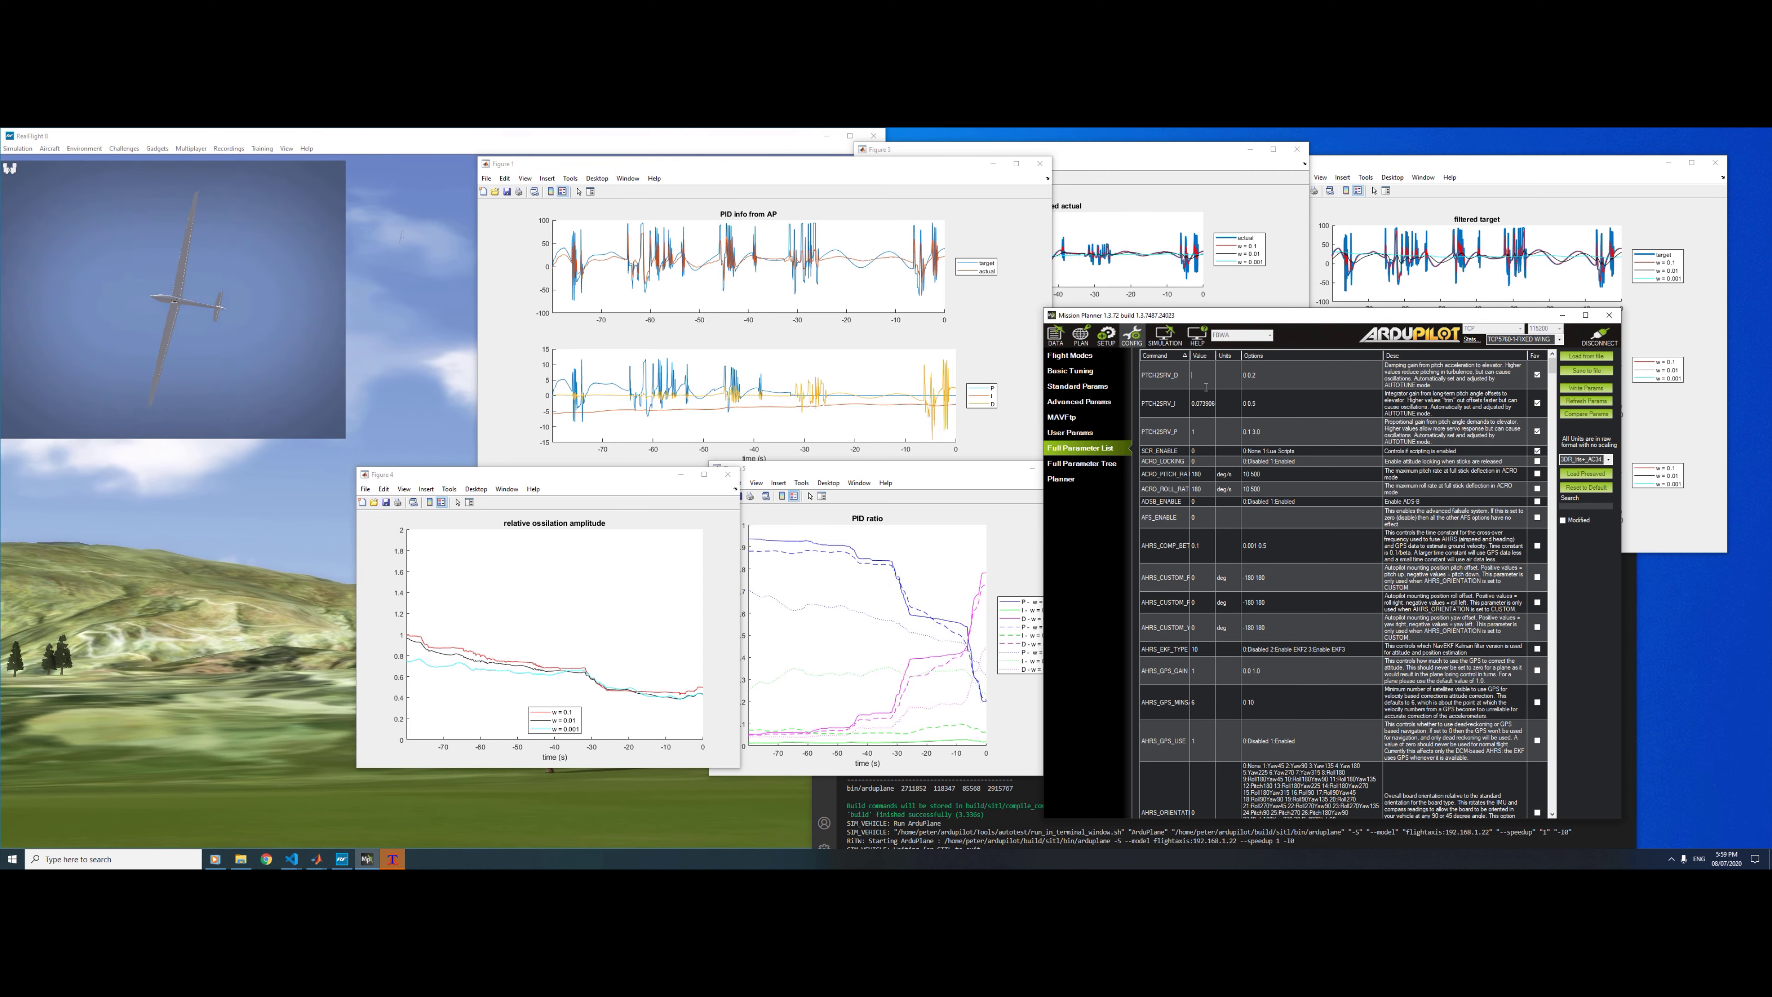
key(Return)
click(916, 511)
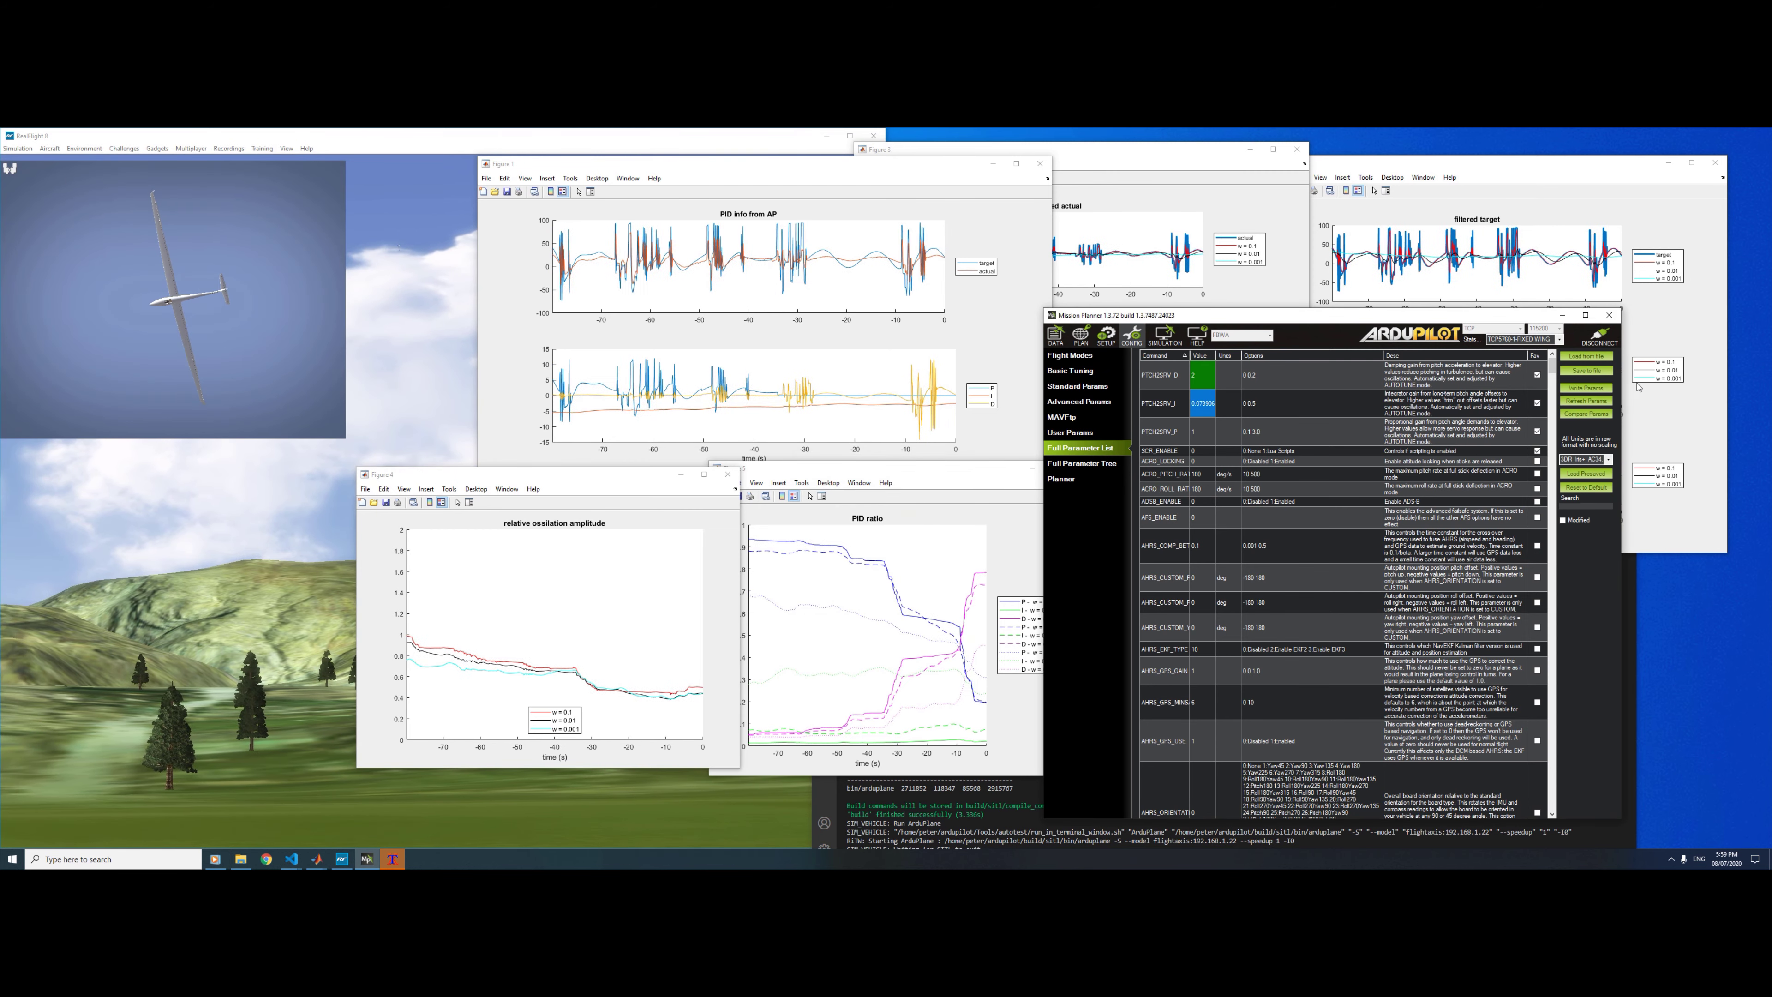
click(907, 504)
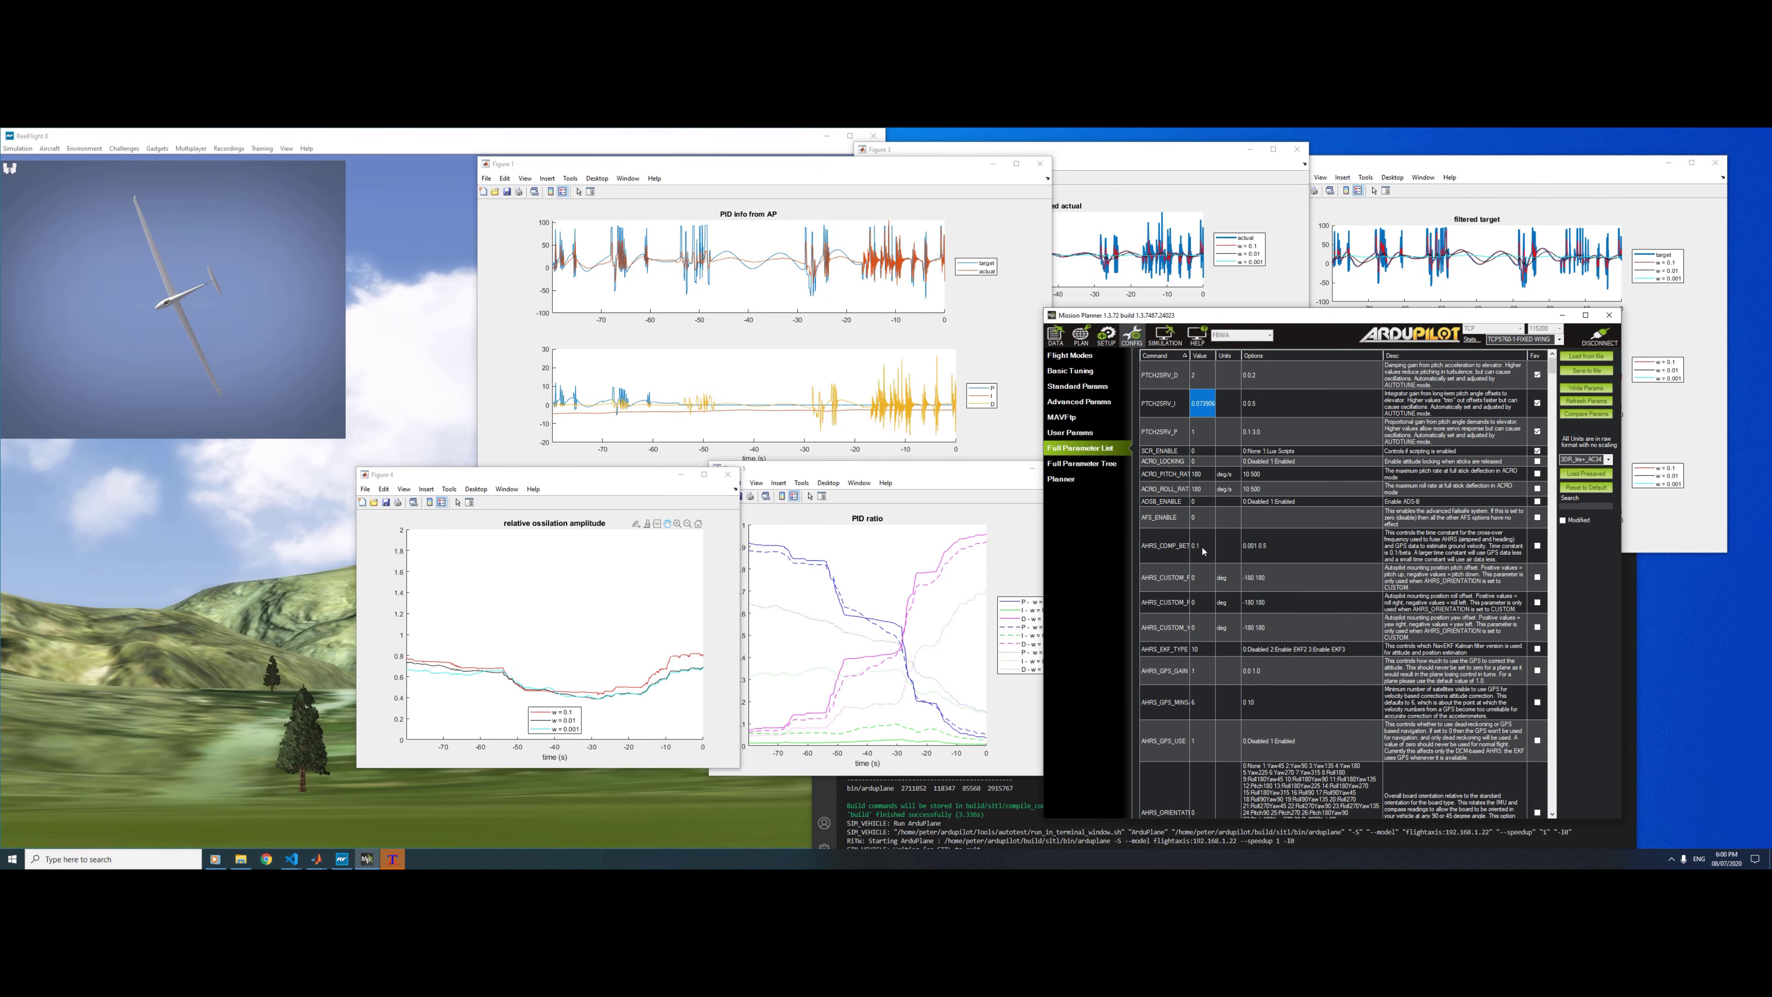
Step: Set PTCH2SRV_D to 3 and write it to the autopilot
click(1209, 377)
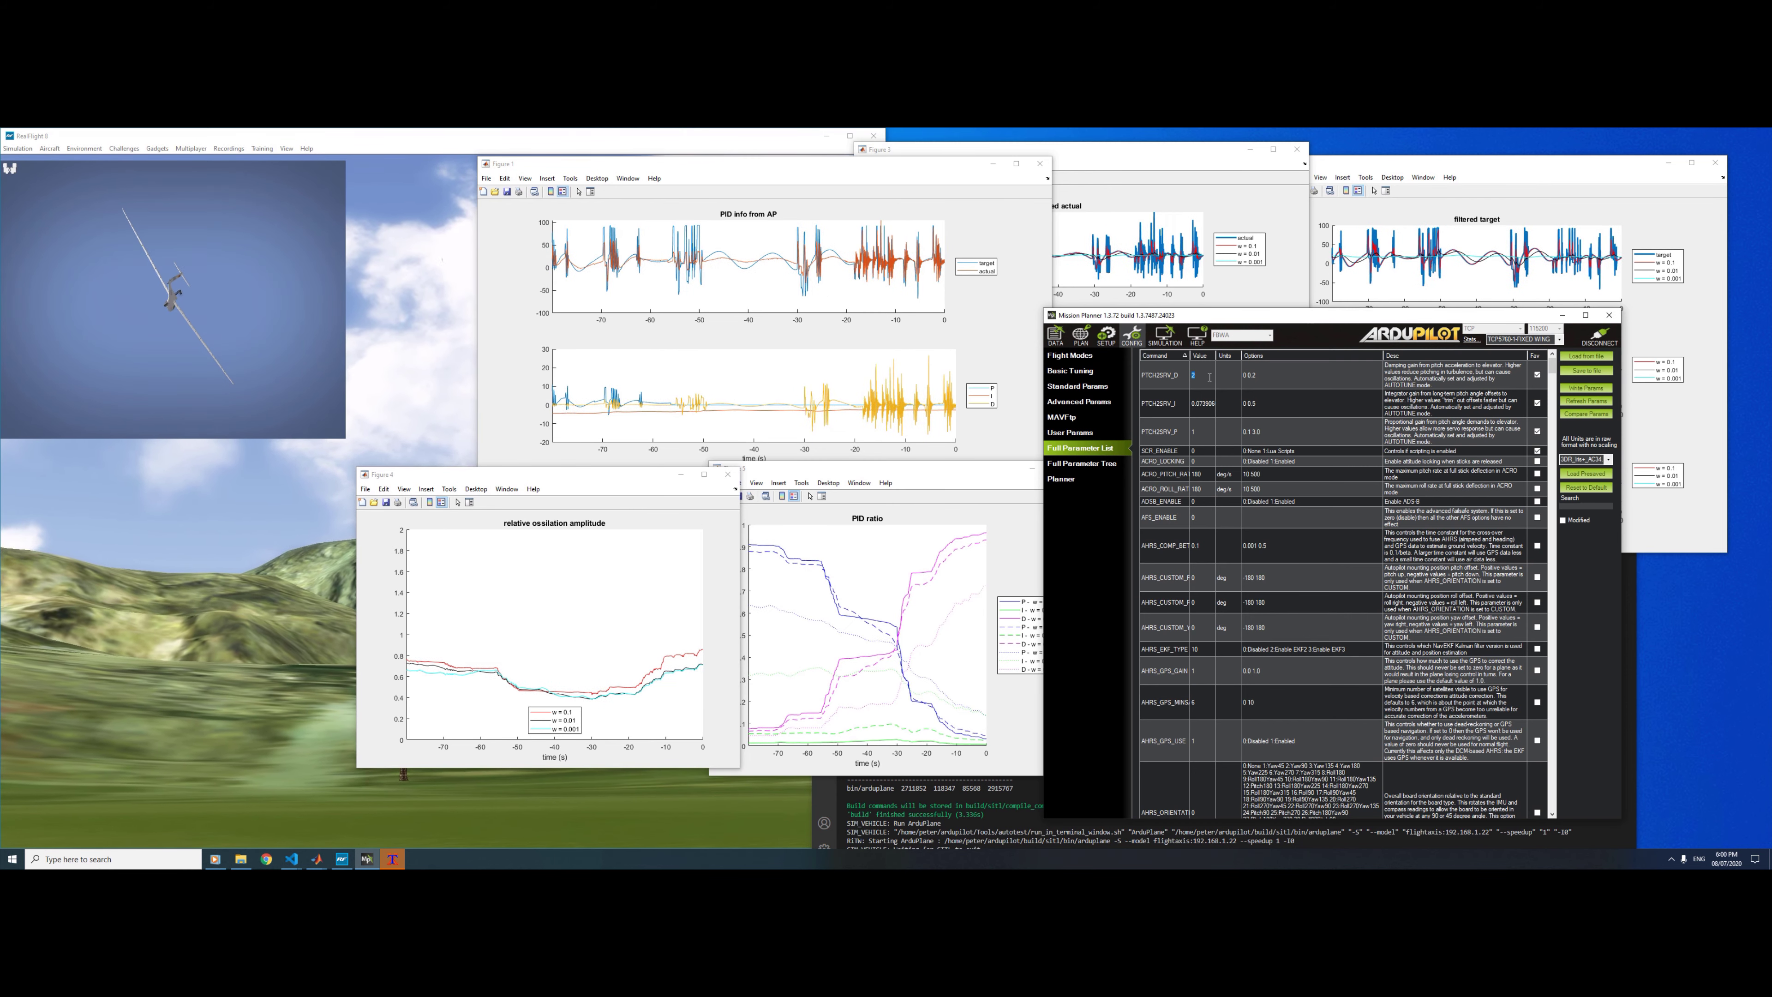
text(3)
key(Return)
key(Return)
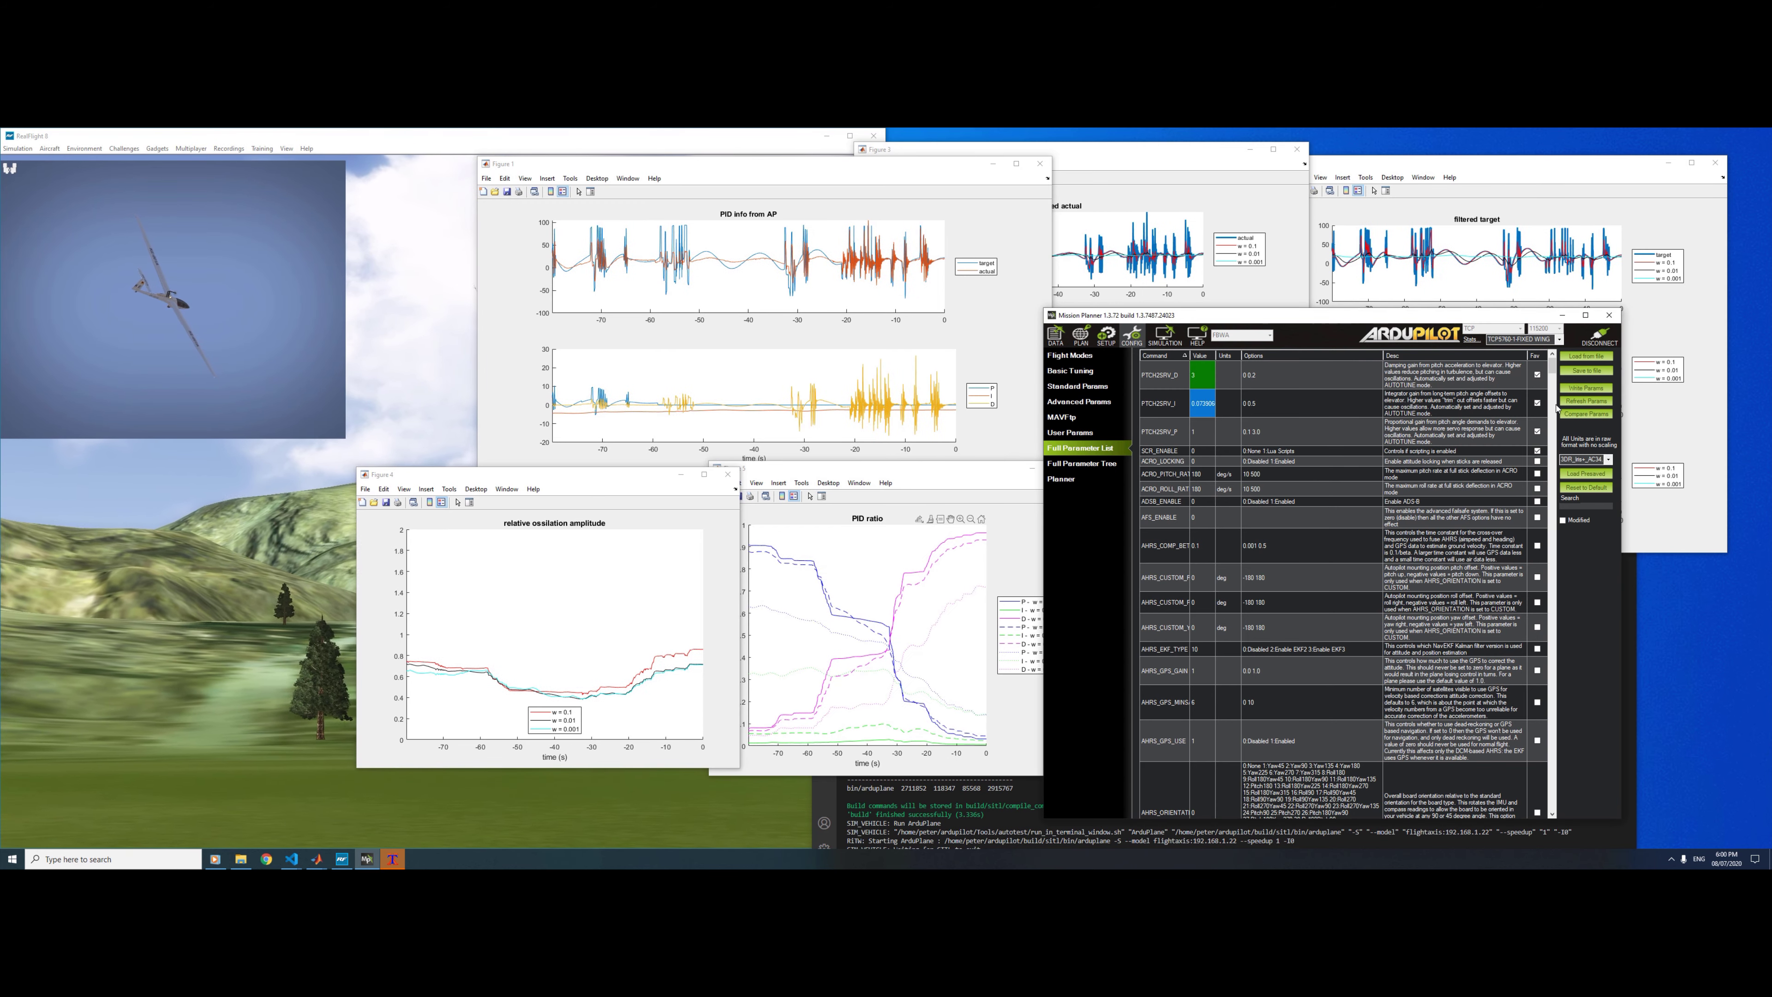
click(1574, 389)
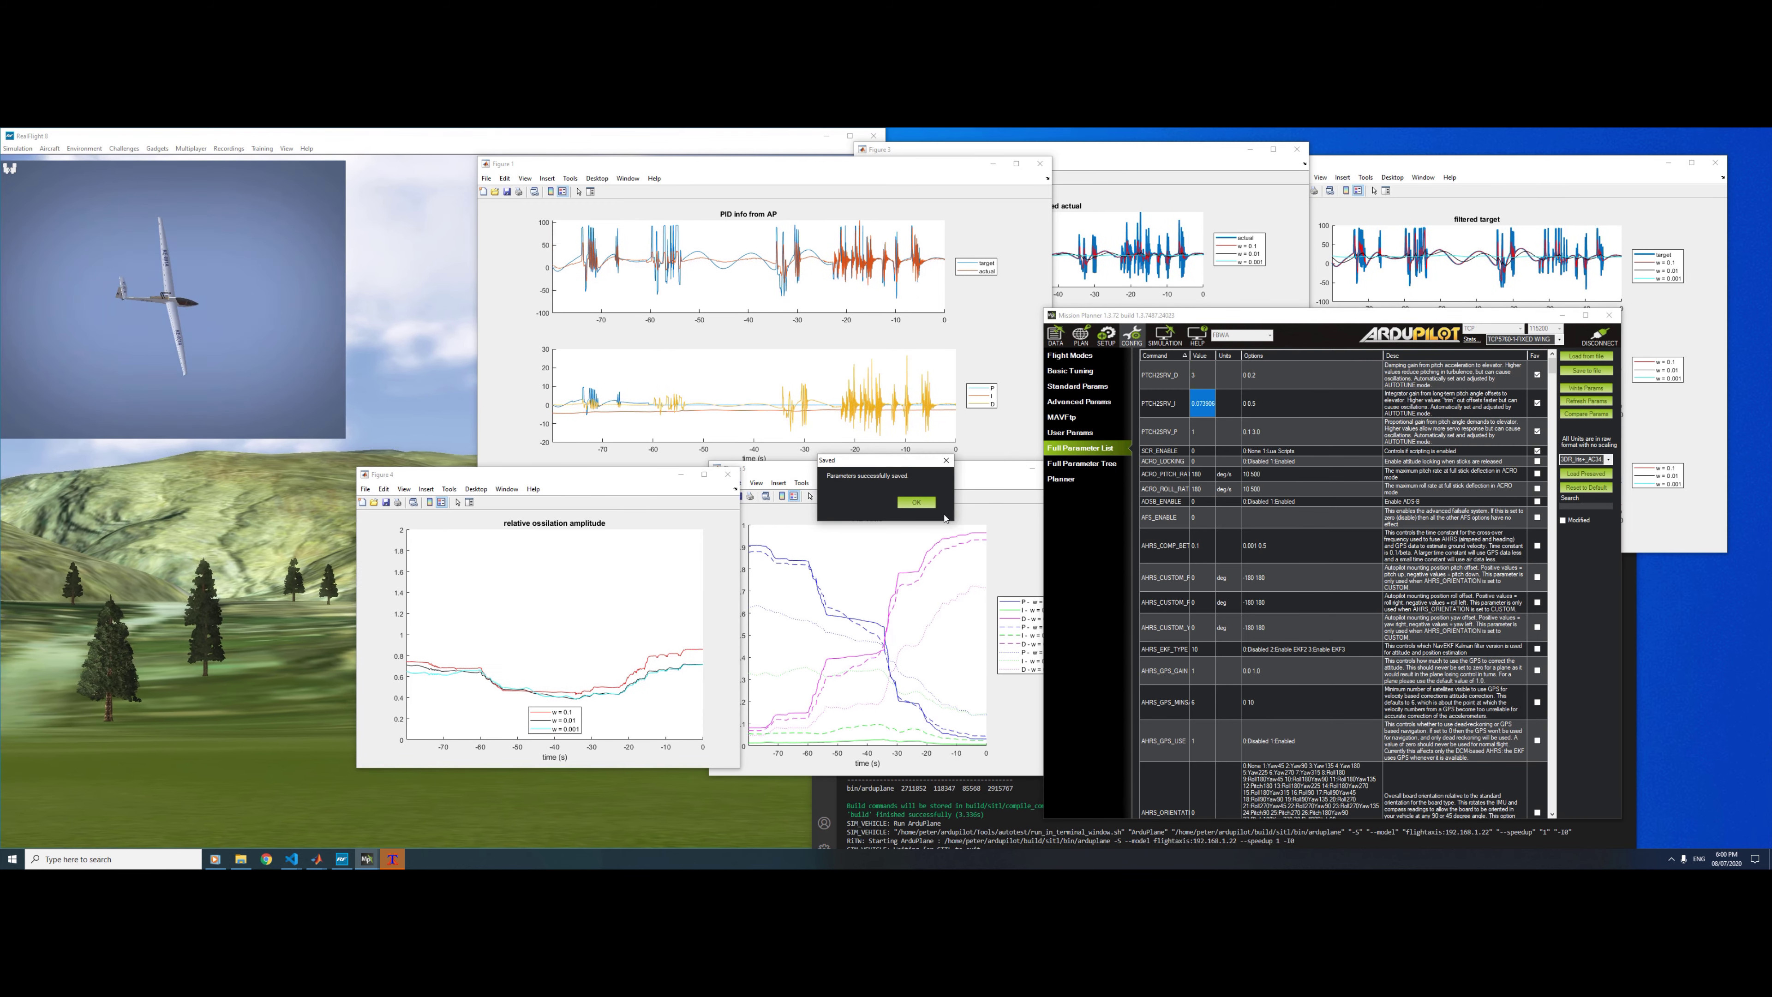
click(915, 502)
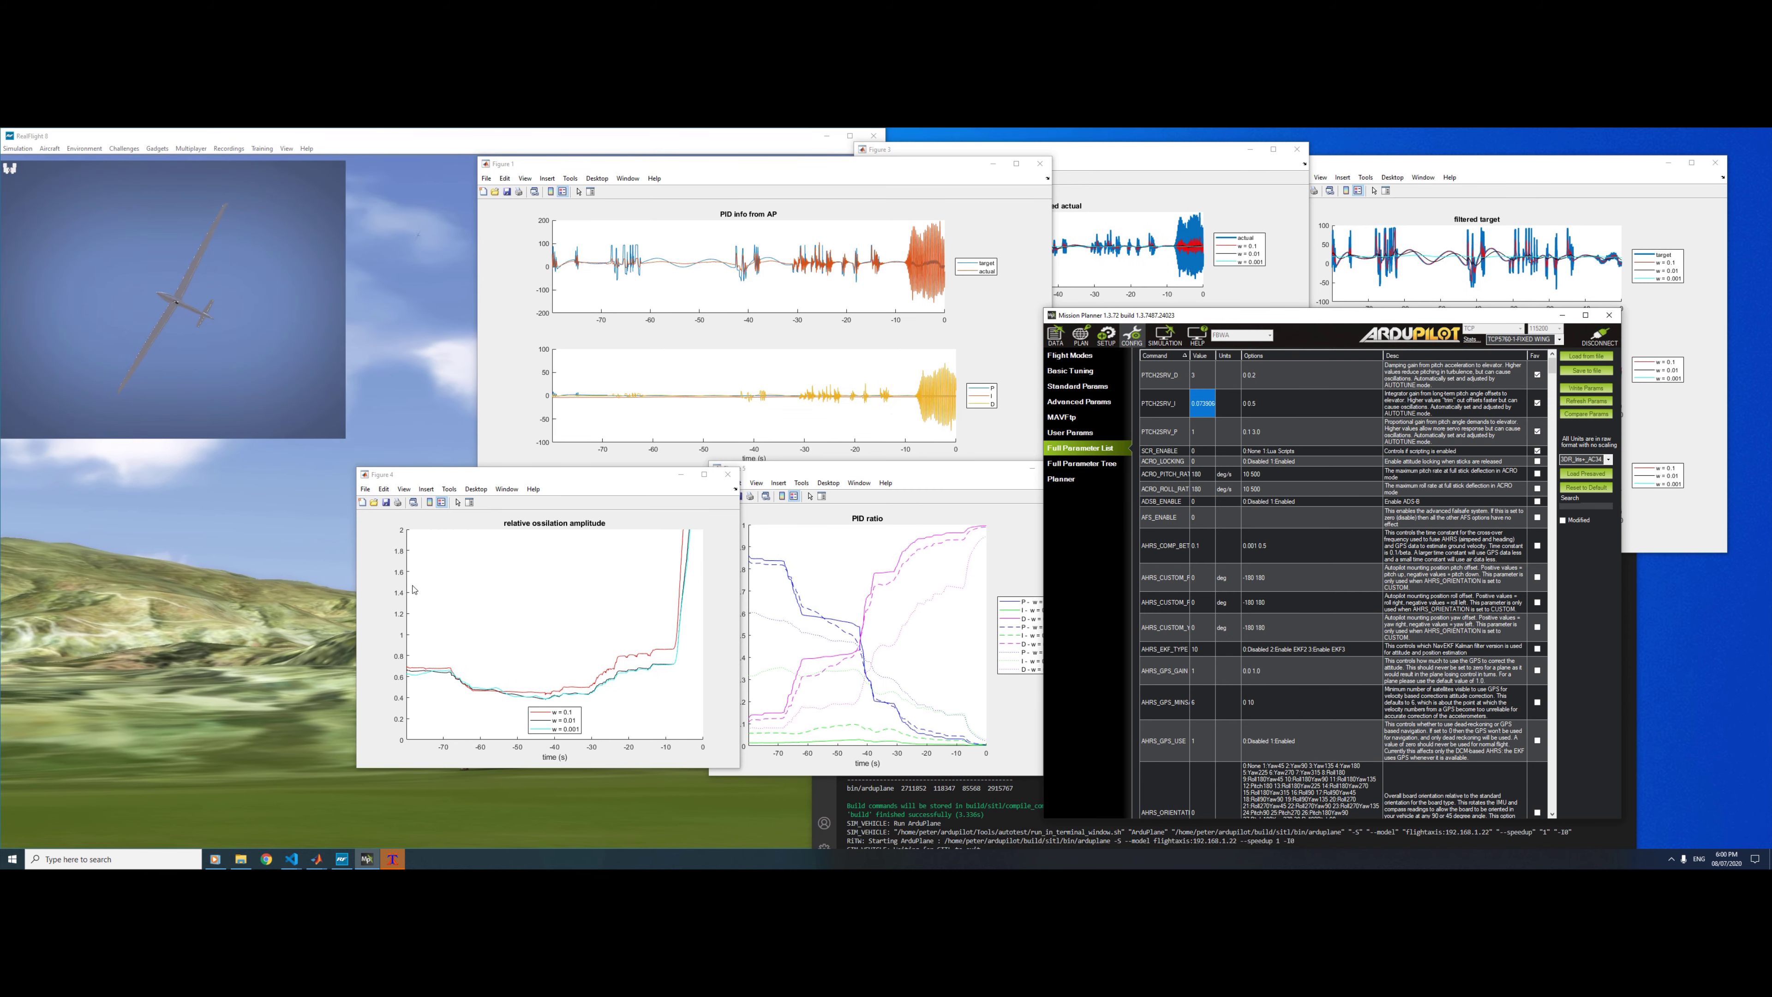
Step: Clear the PTCH2SRV_D cell, raise the PID ratio figure, then return to the parameter list
click(1206, 377)
key(BackSpace)
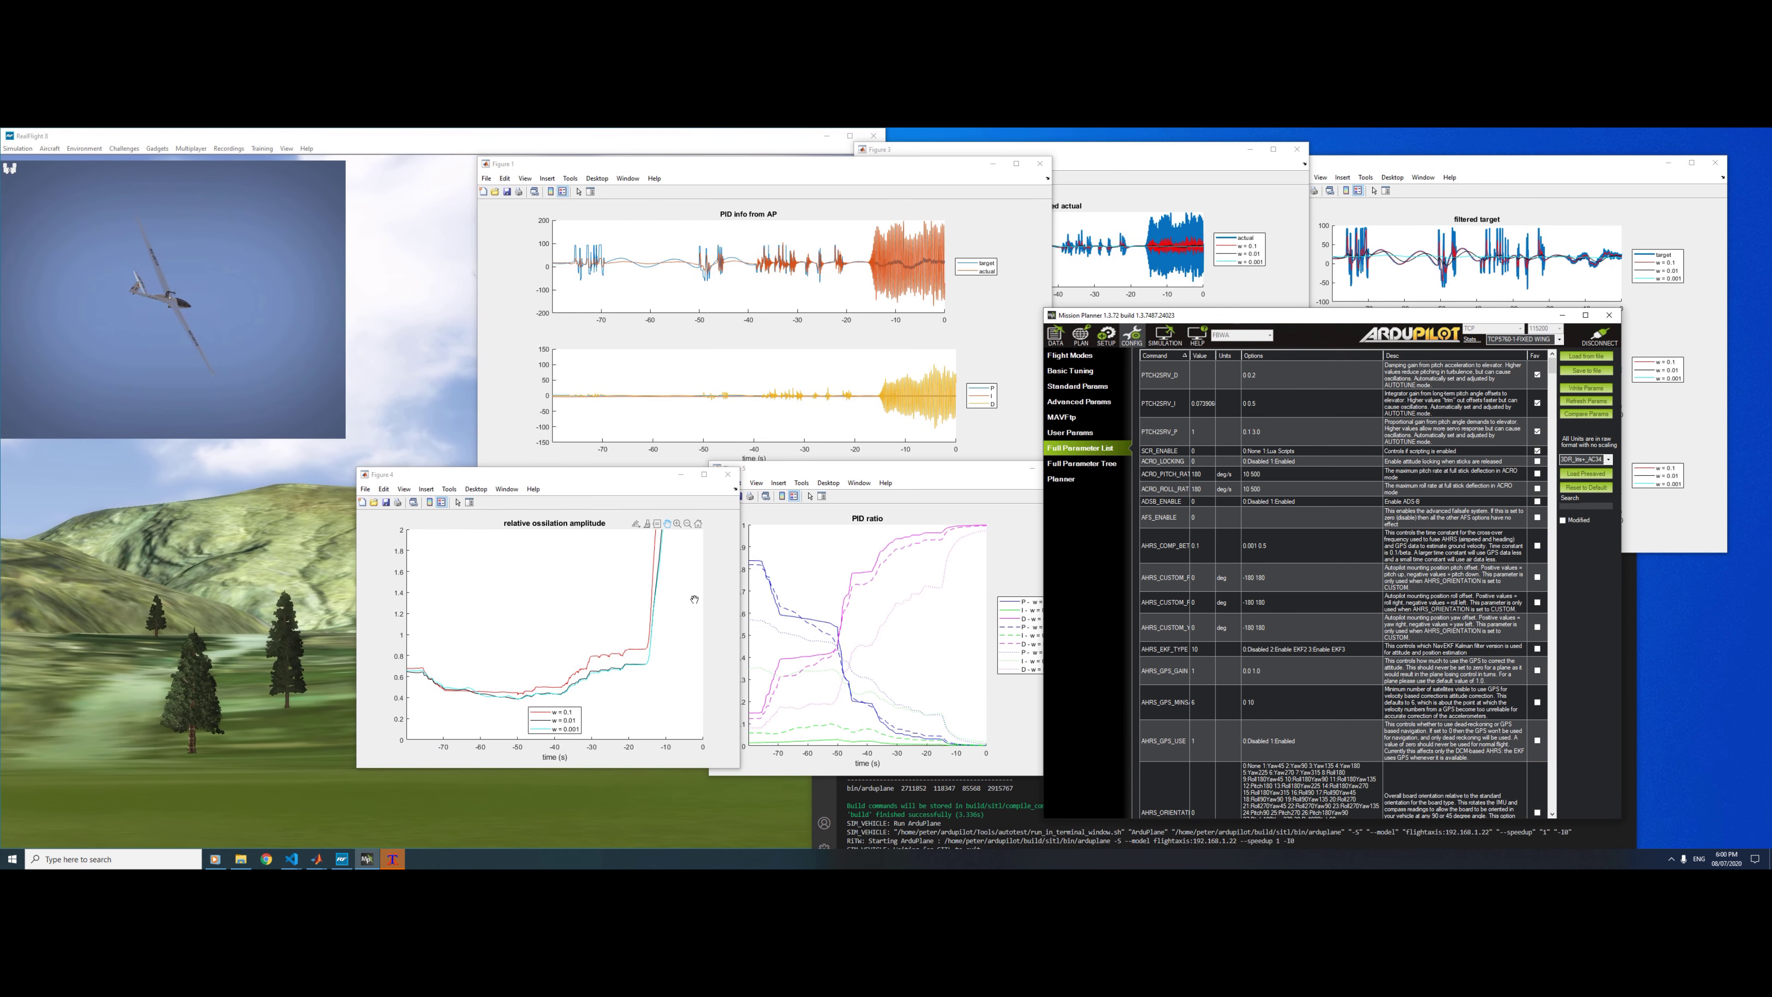
click(907, 469)
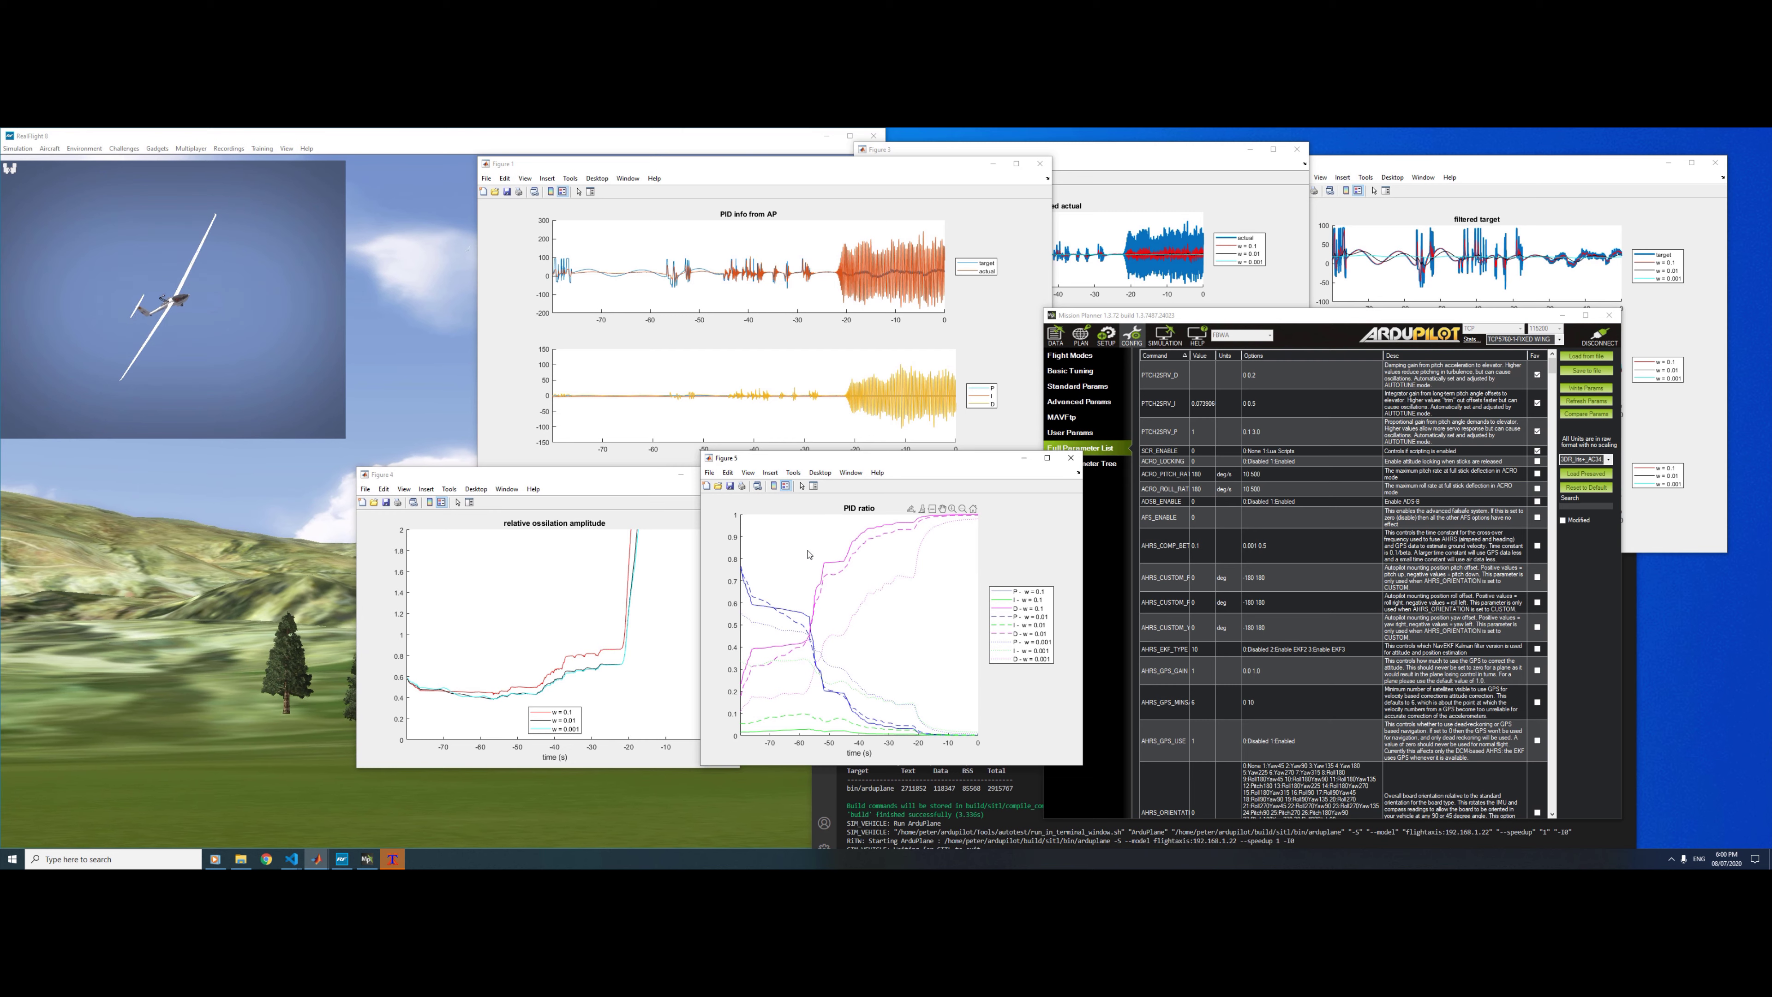
click(1200, 391)
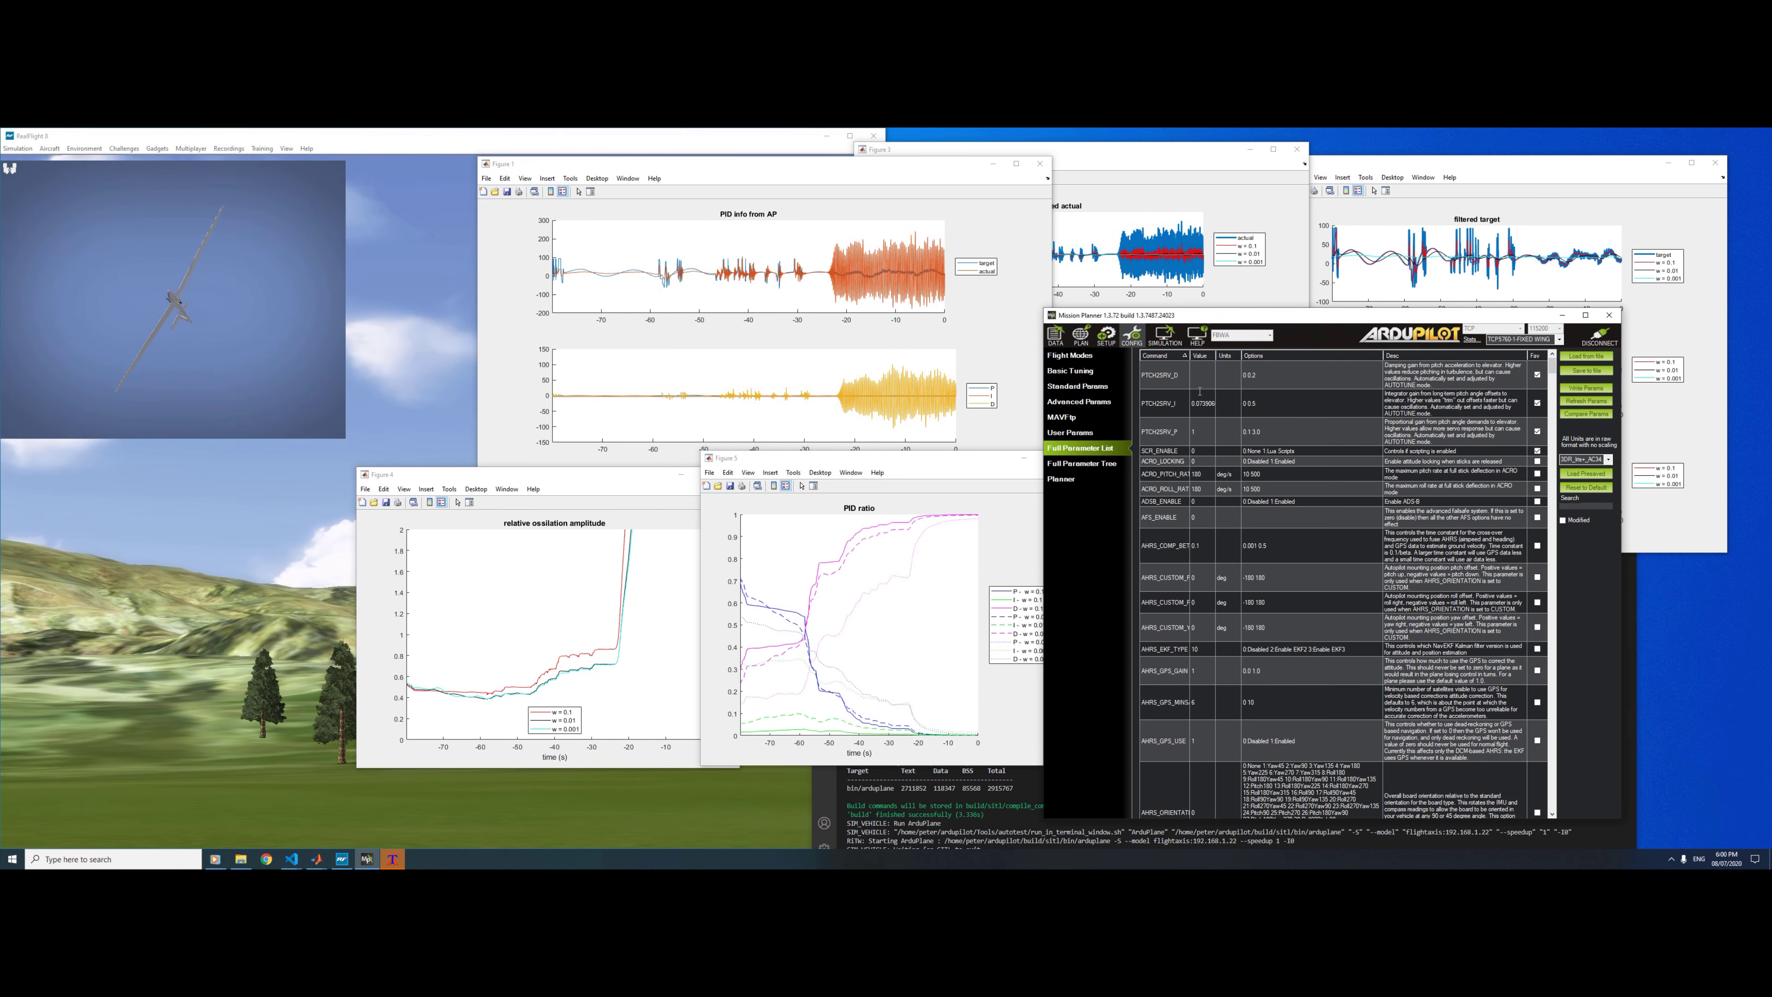
Step: Write PTCH2SRV_D = 0.12 to the autopilot and nudge the oscillation amplitude figure up-left
text(0.12)
key(Return)
click(1586, 387)
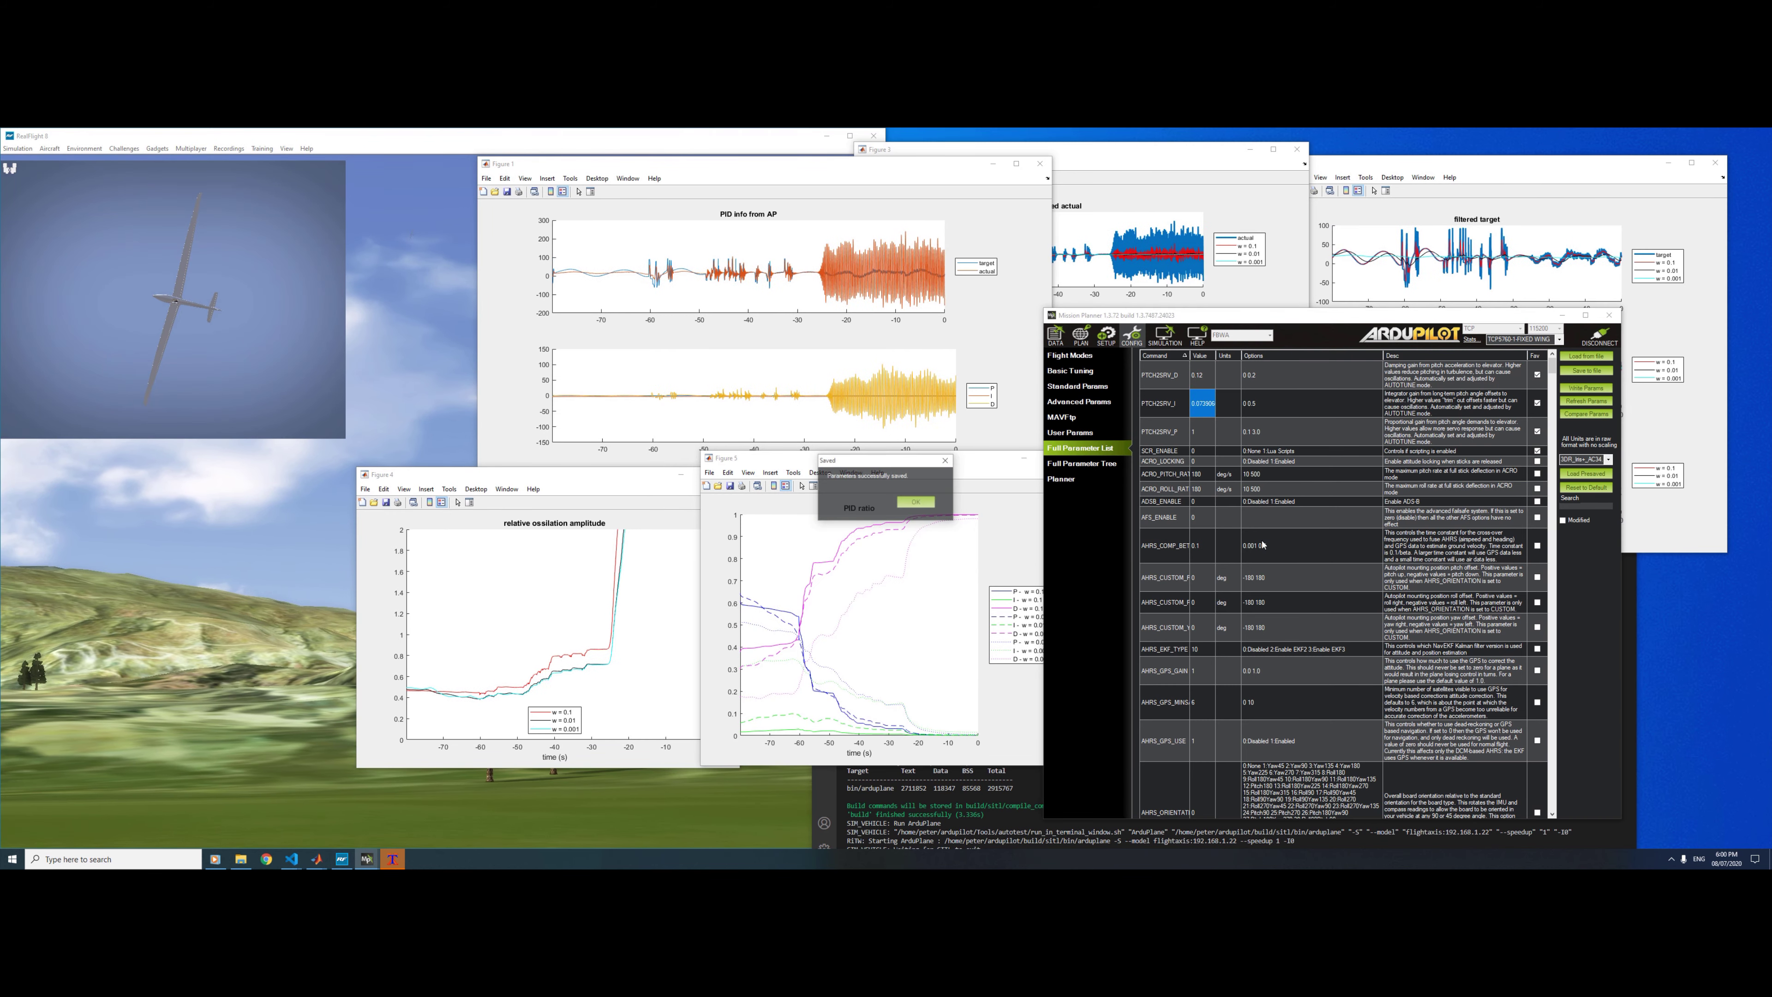
click(916, 503)
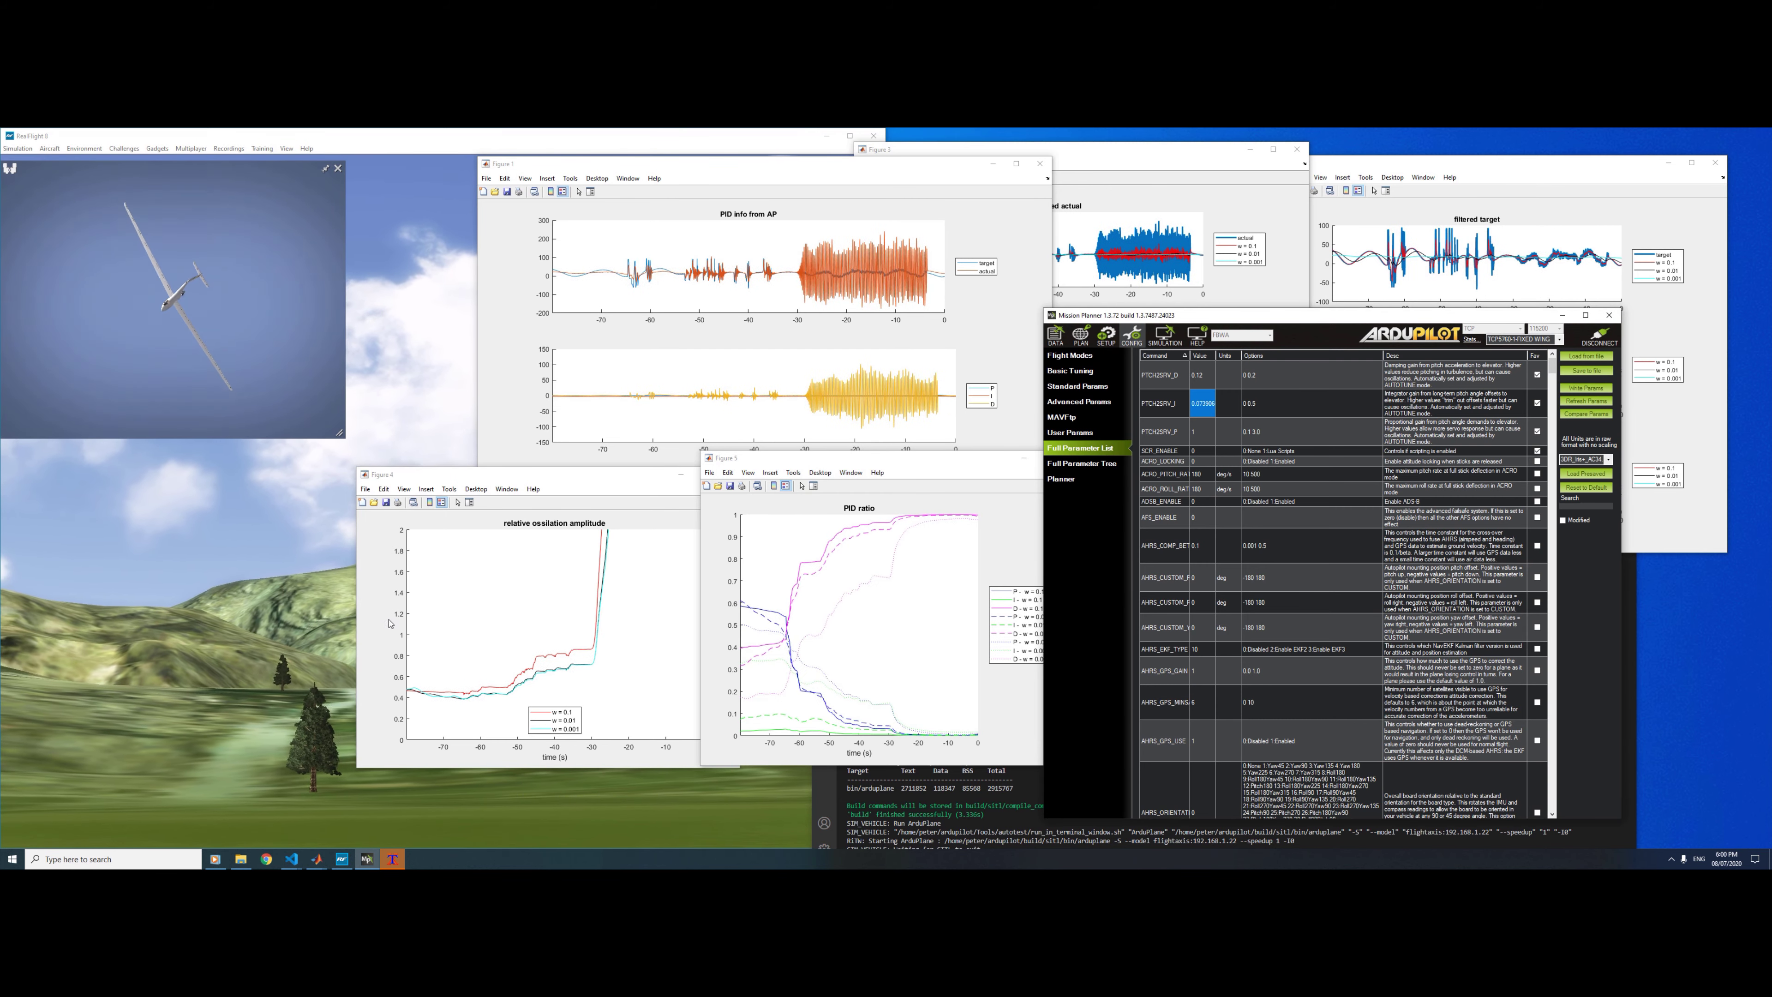
click(476, 605)
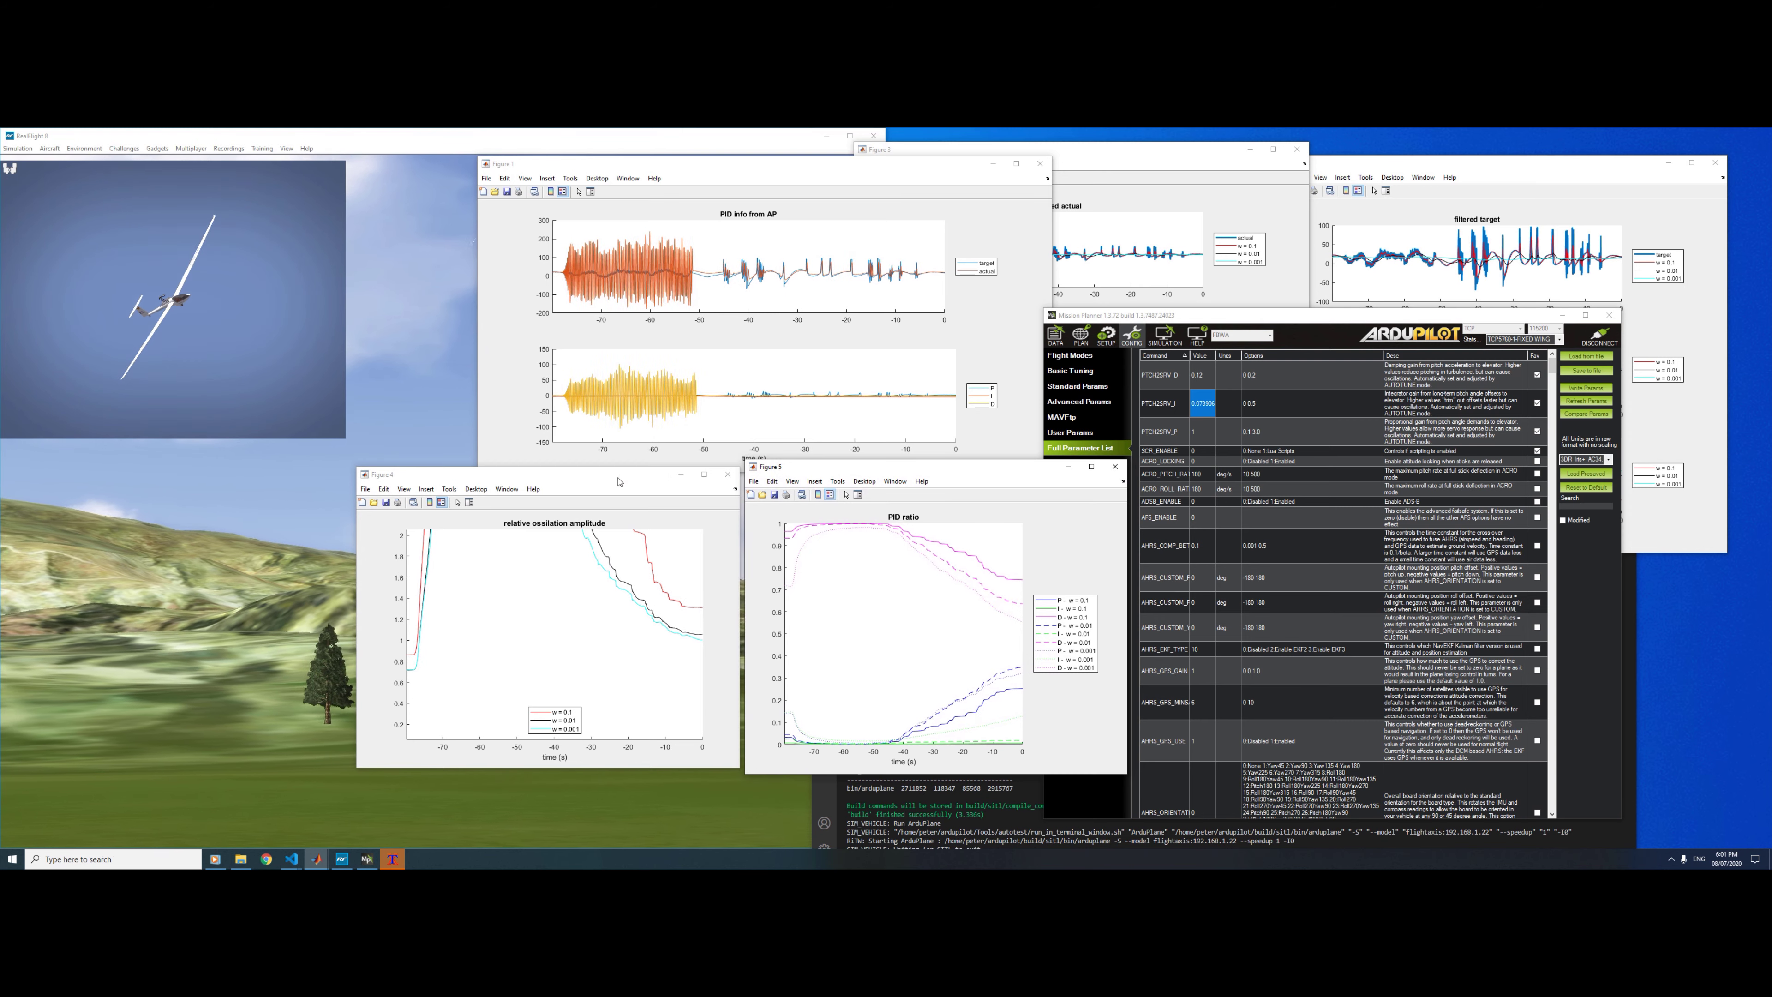
drag(618, 481, 614, 476)
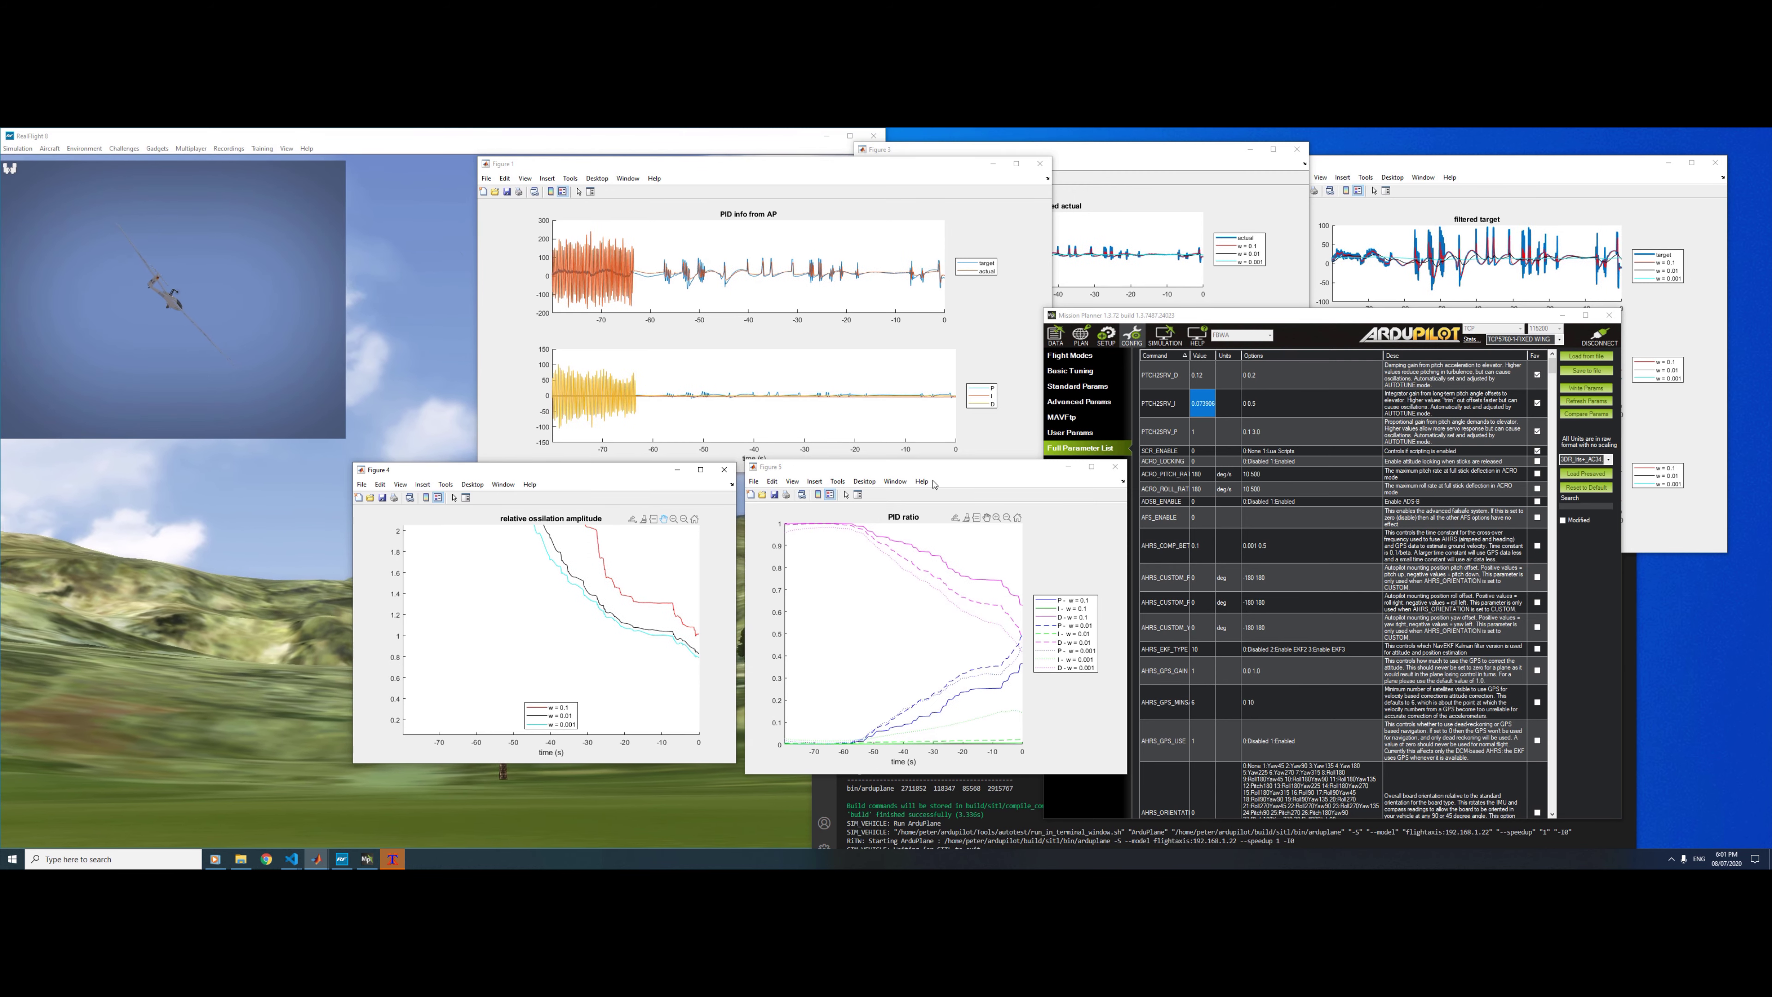
Step: Drag the oscillation amplitude figure further up-left, then go to the flight controller's tuning settings
drag(631, 470, 604, 464)
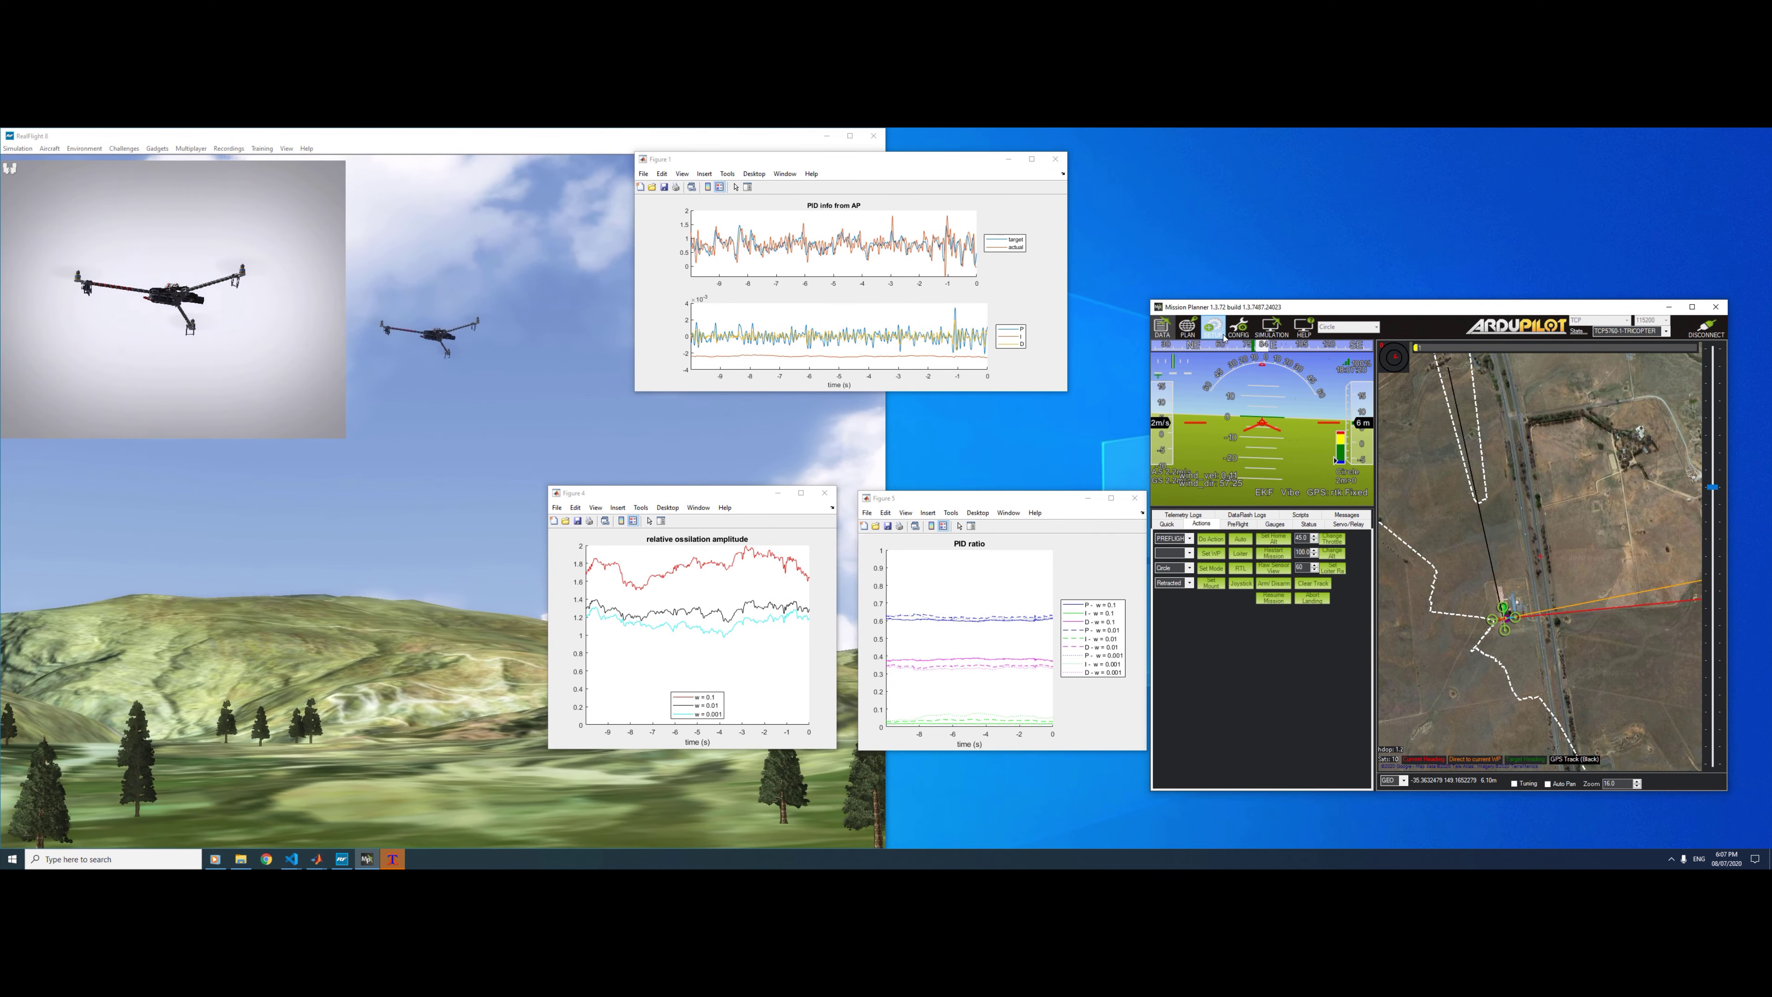
click(1238, 326)
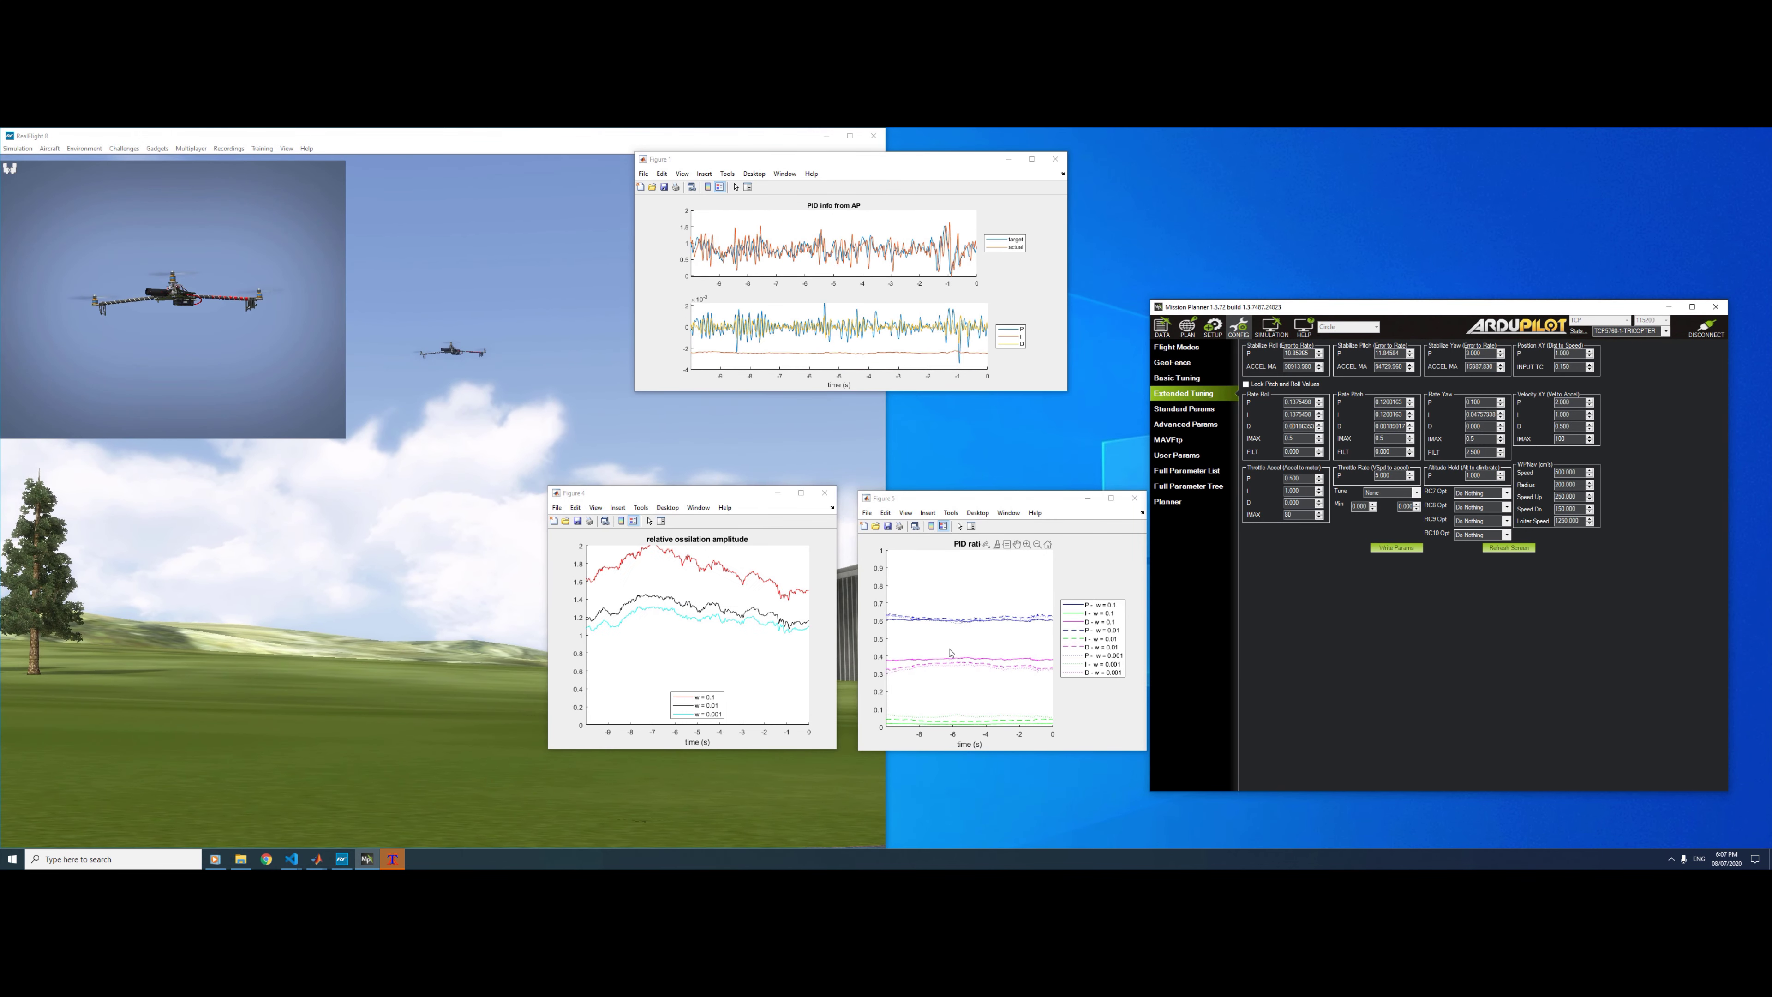
Step: Enter 0.001 as Rate Roll D in Extended Tuning and write it to the tricopter
drag(1296, 427, 1315, 428)
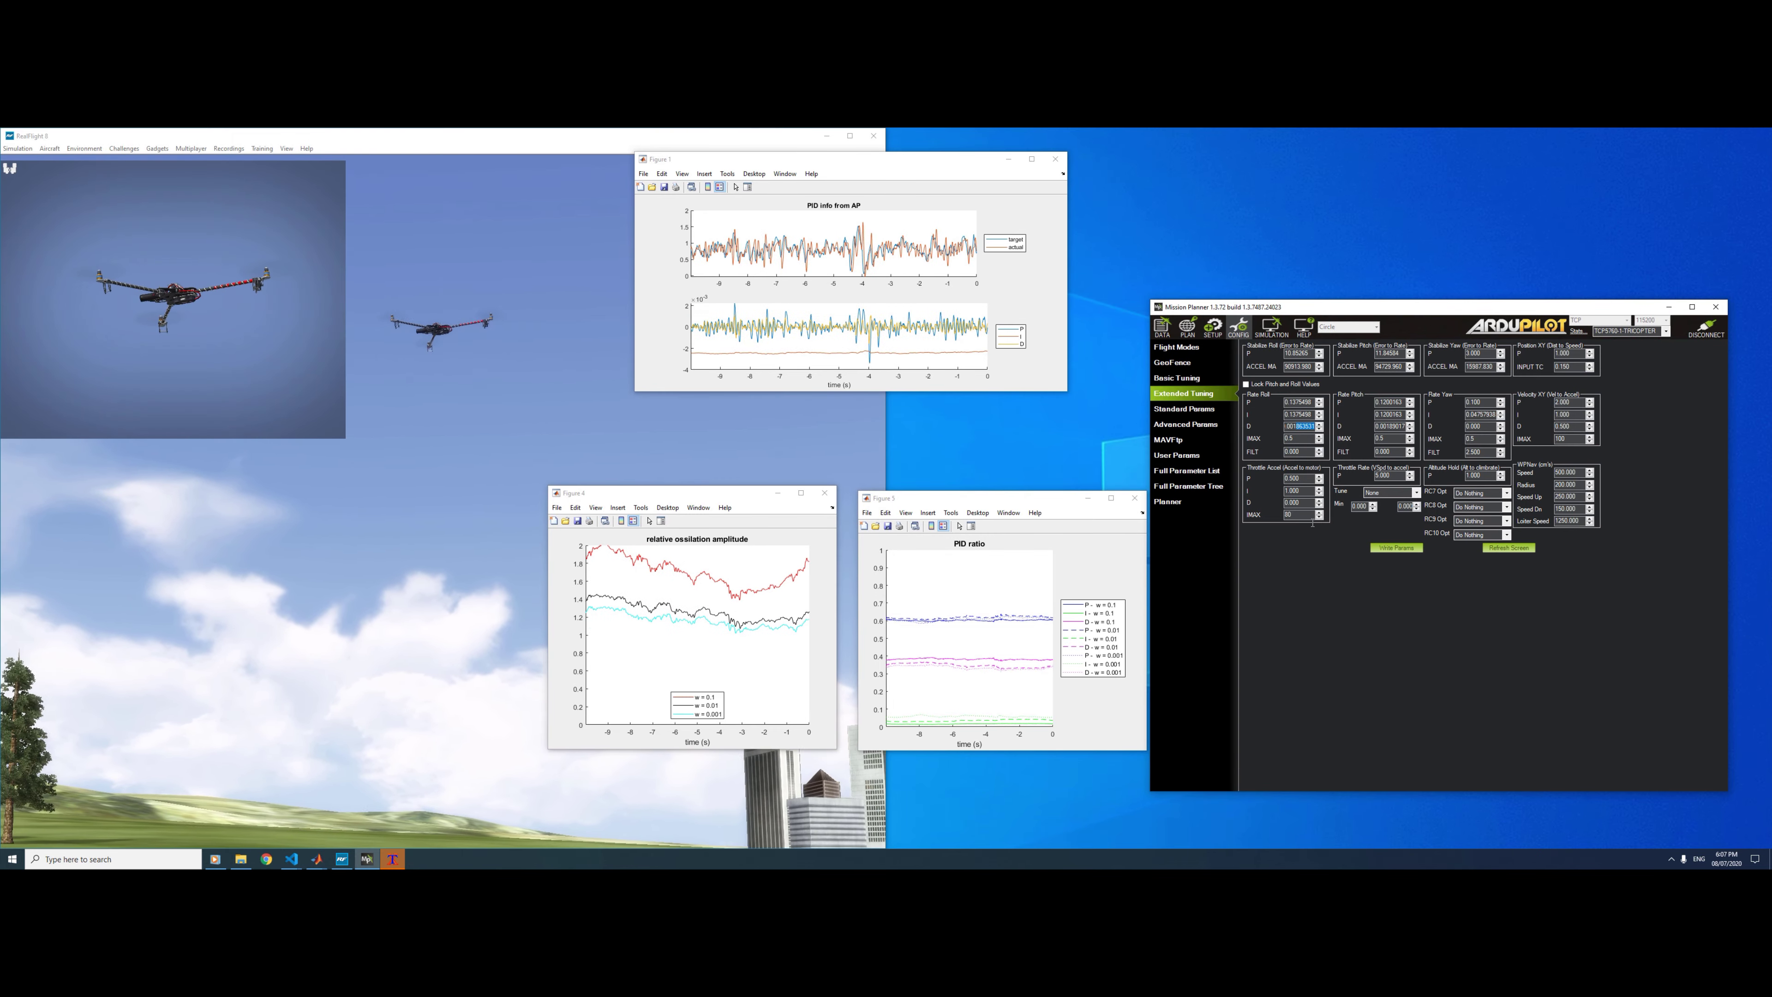
text(100000)
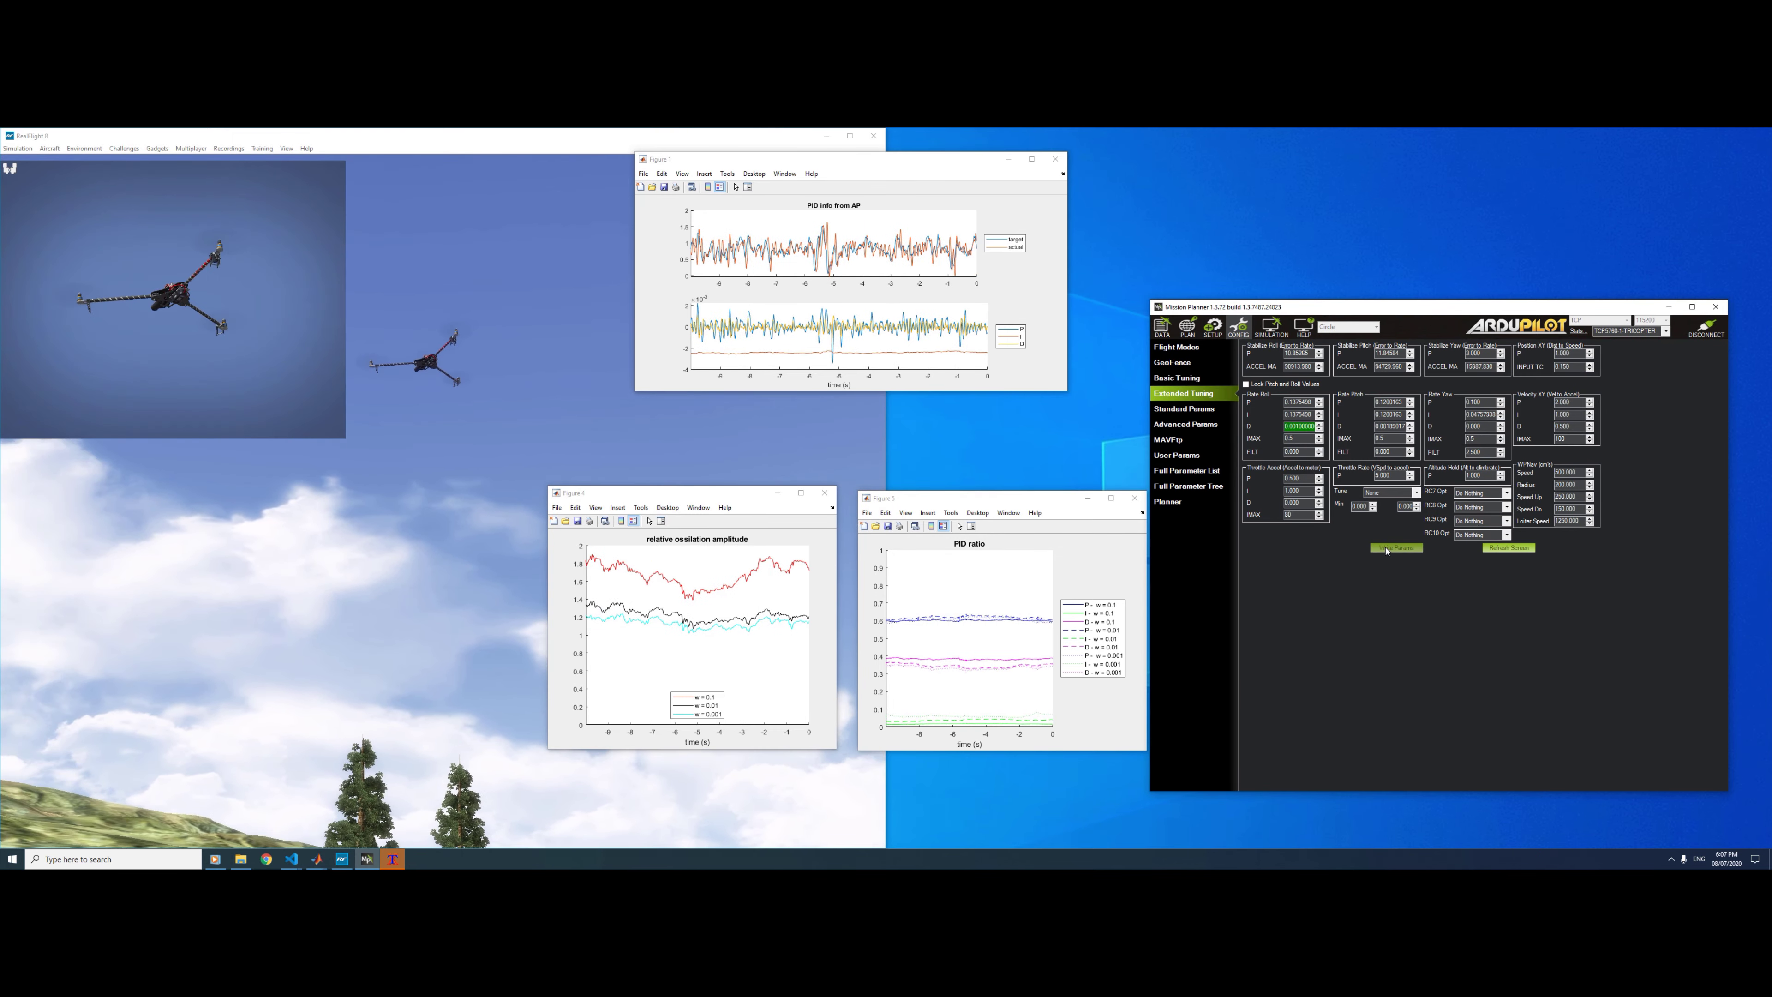
click(1386, 549)
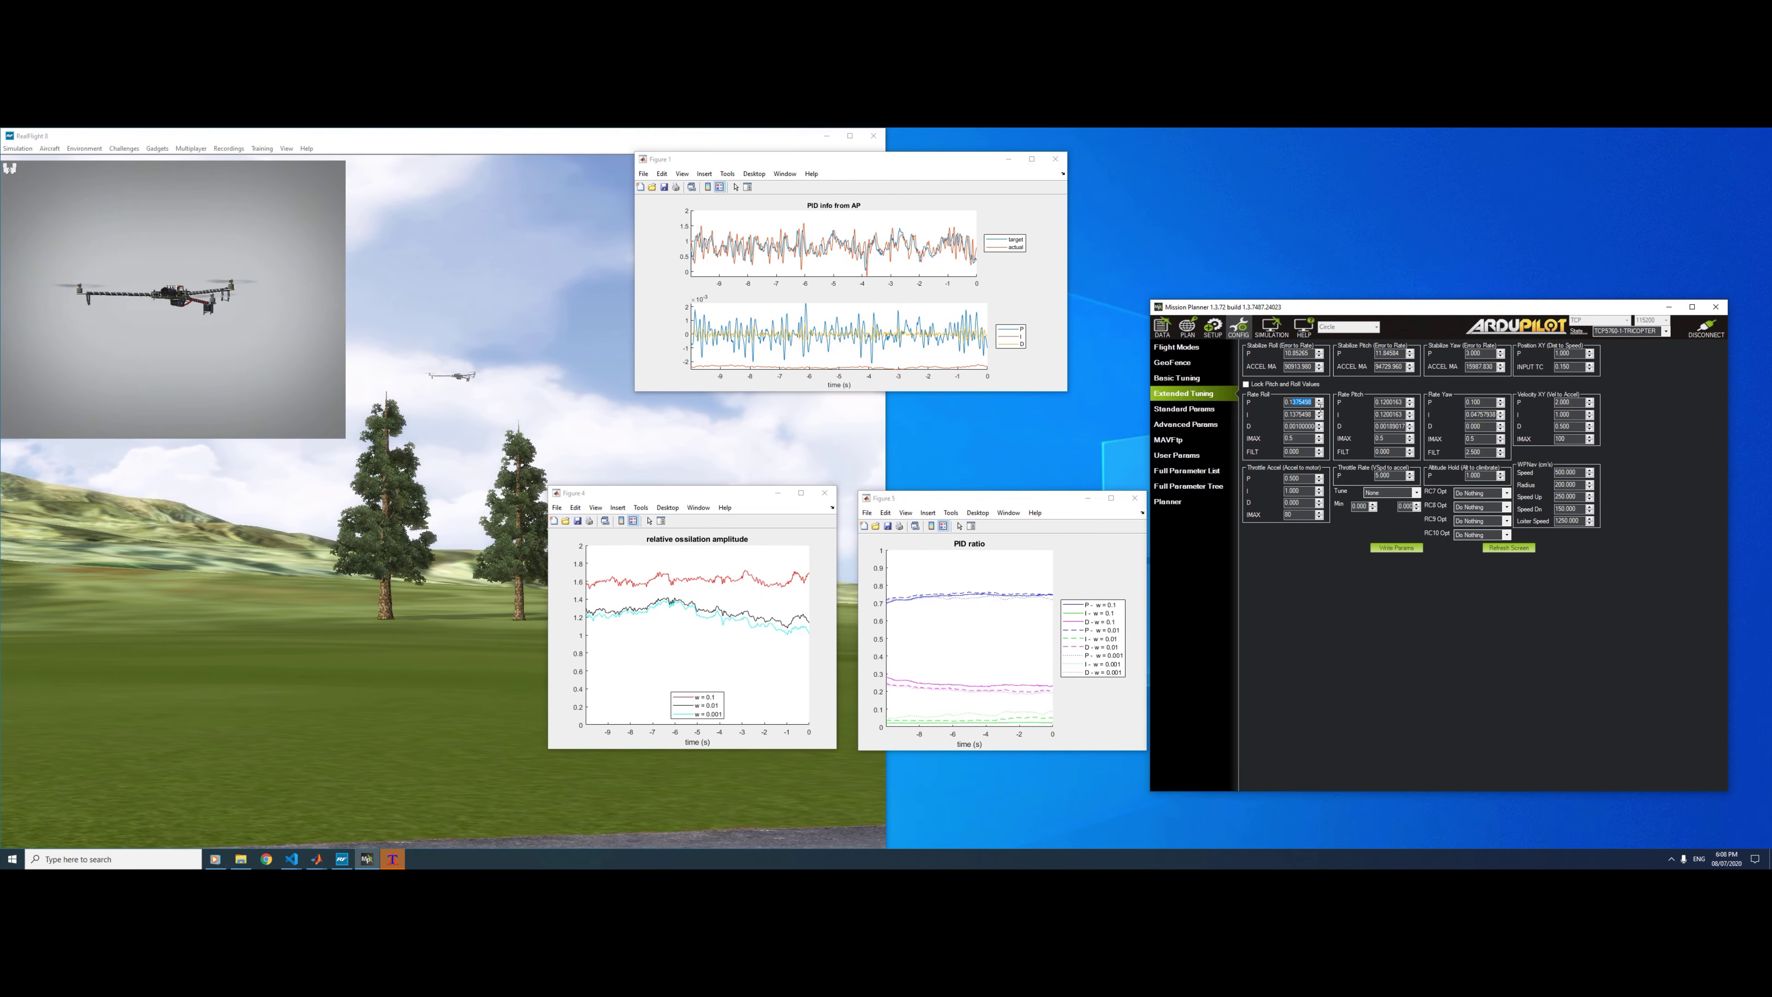
Step: Write Rate Roll P as 0.12, then lower it to 0.1 and write it again
double_click(1298, 403)
text(0.12)
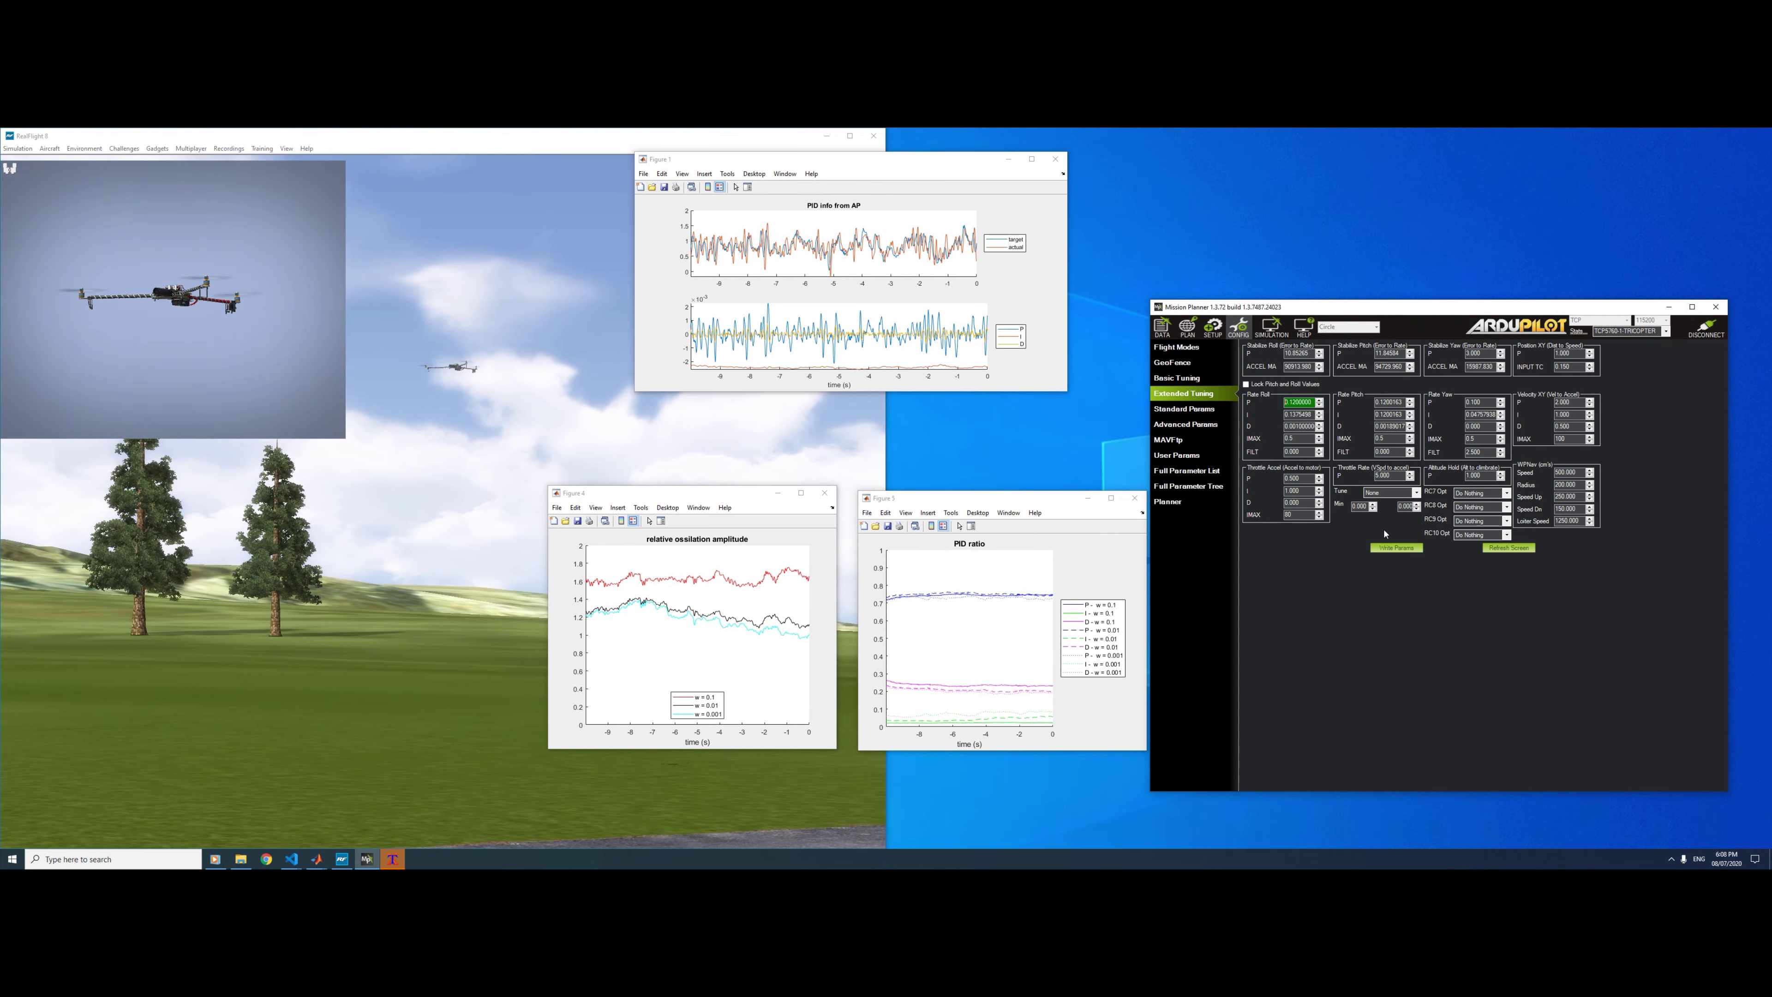
click(1396, 548)
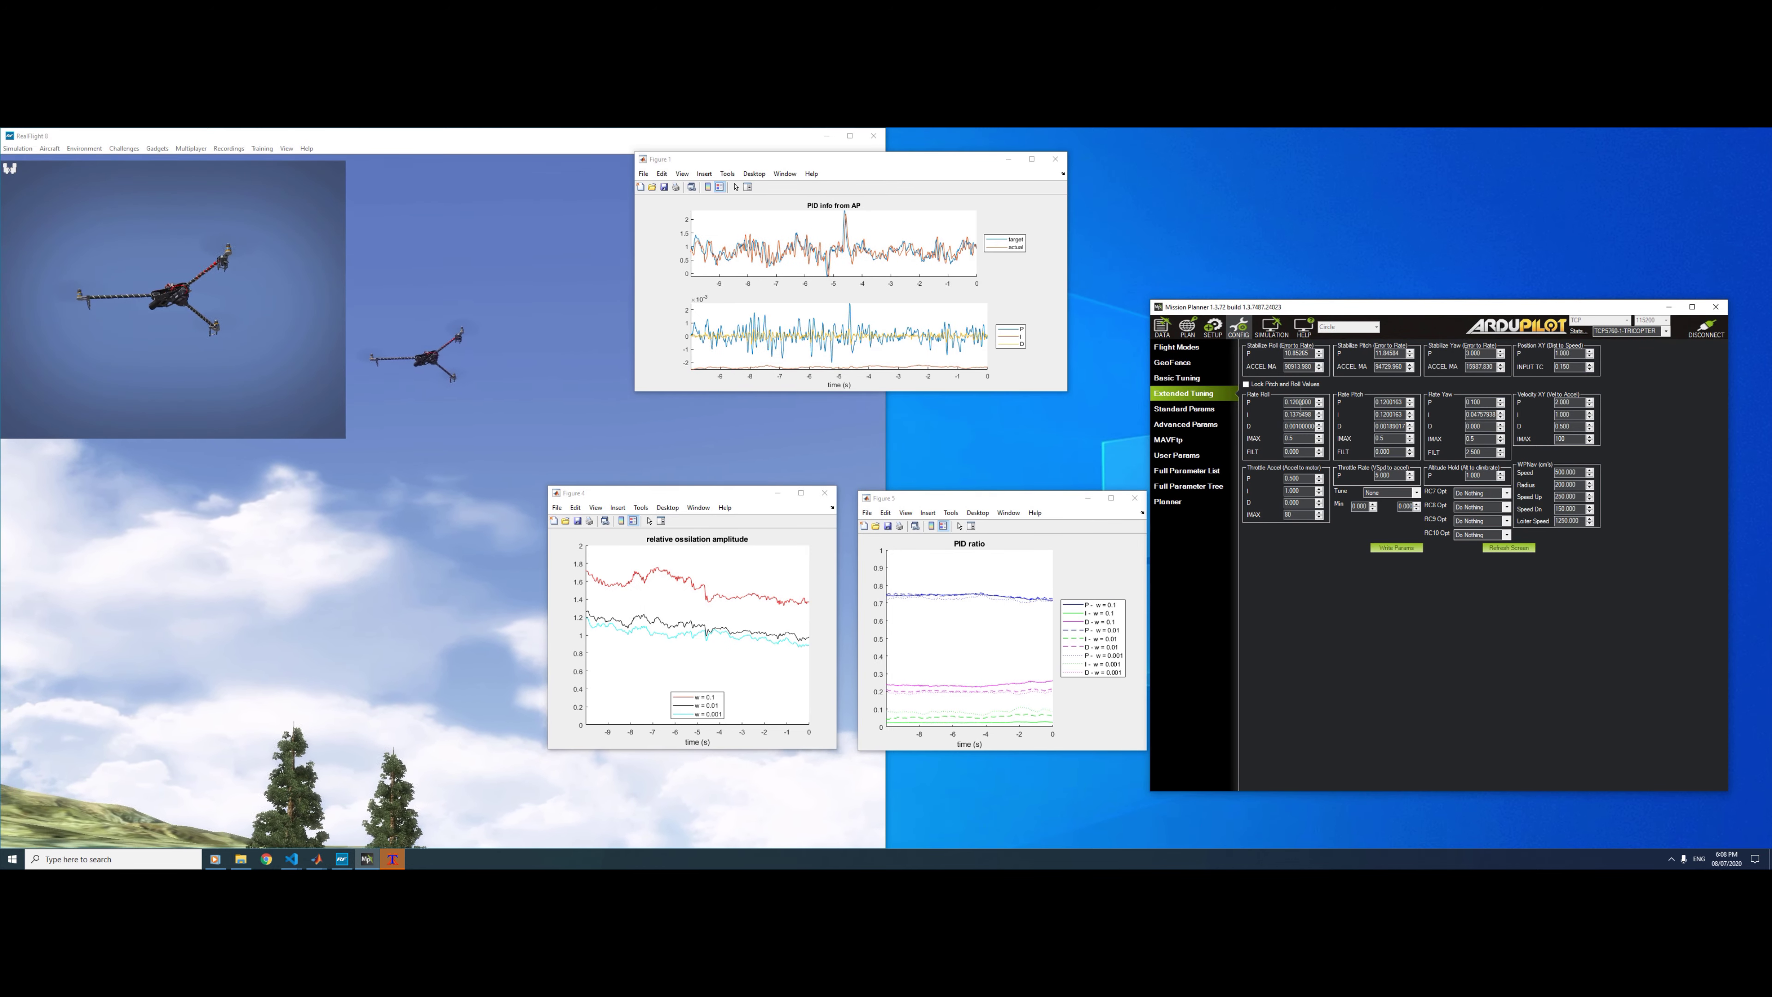
text(0.1)
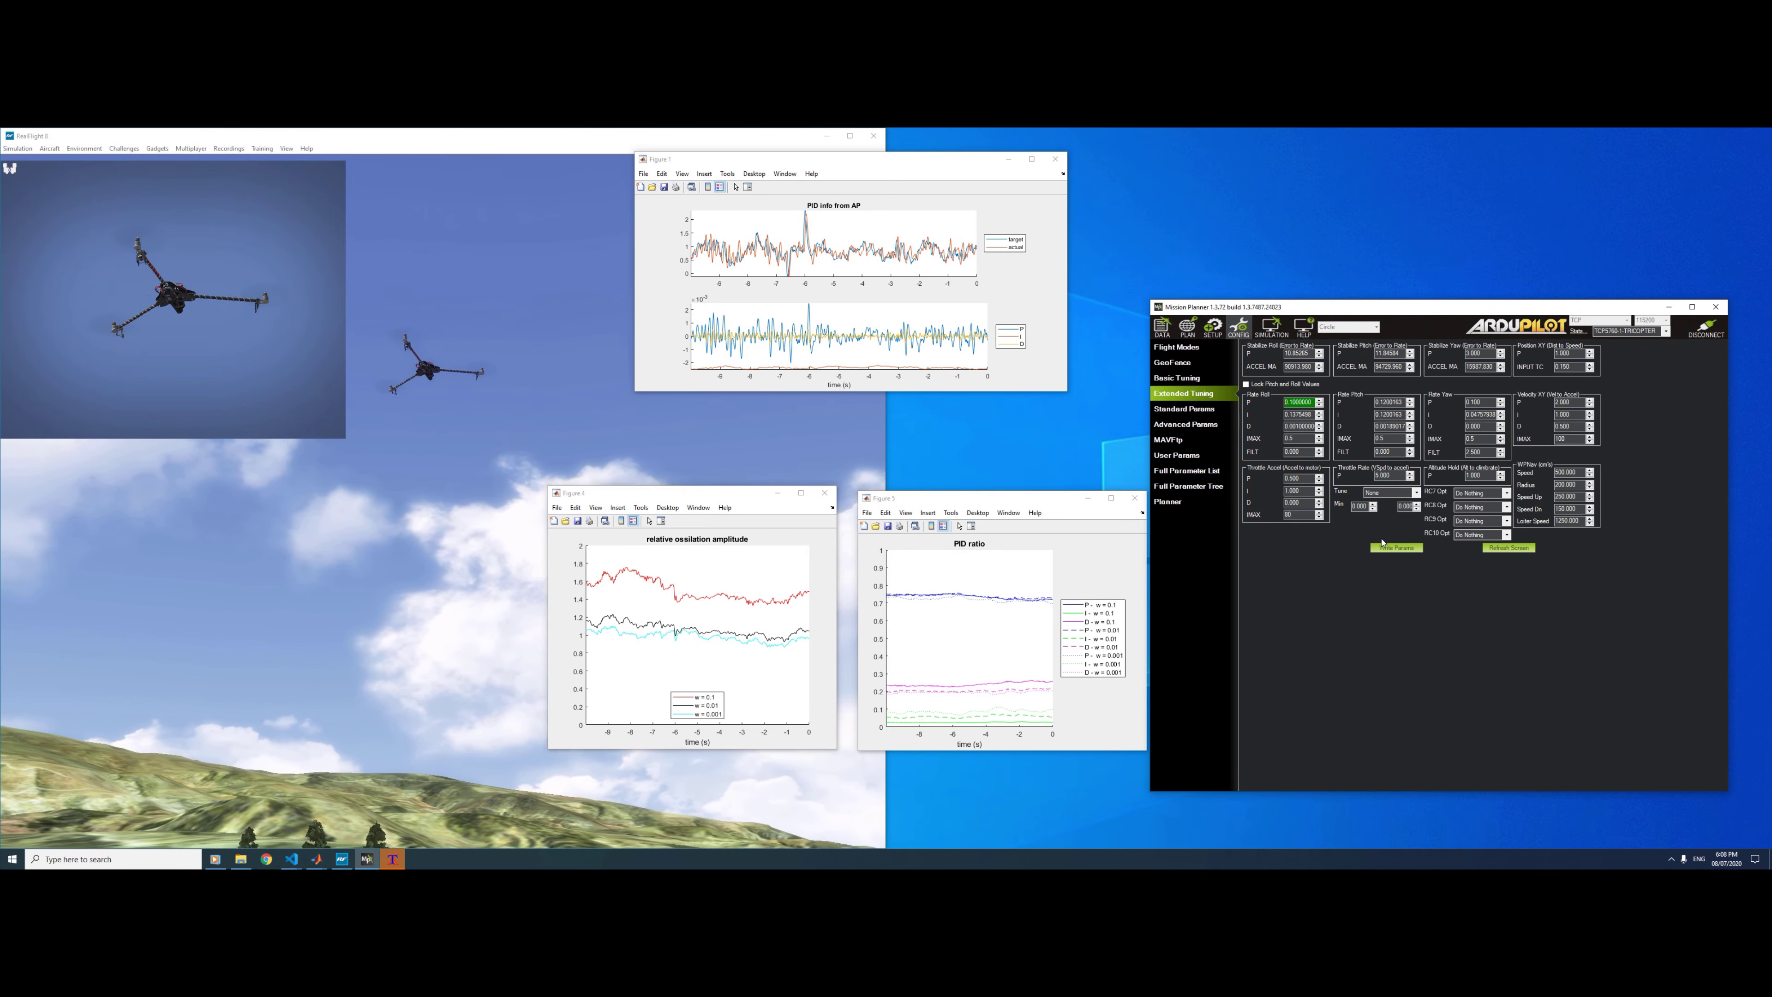
click(1389, 548)
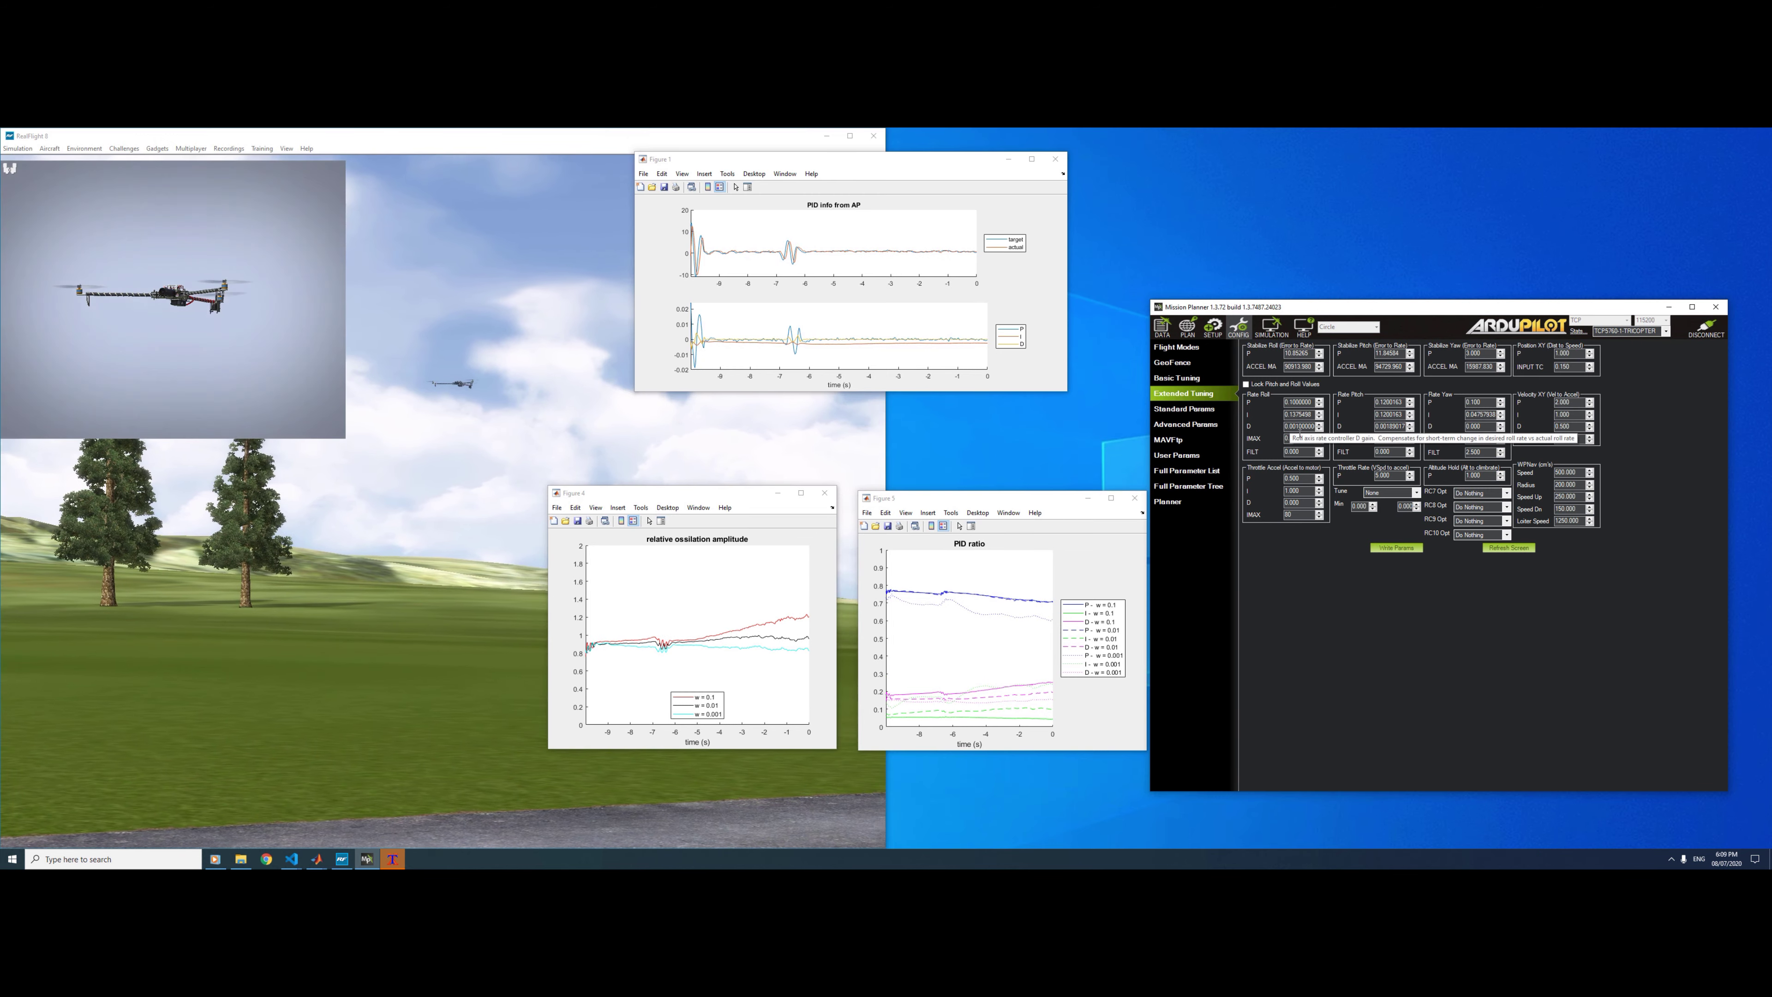
drag(1296, 426, 1314, 426)
Step: Change Rate Roll D to 0.01 and write it, confirming the Large Value warning
key(BackSpace)
key(BackSpace)
key(BackSpace)
key(BackSpace)
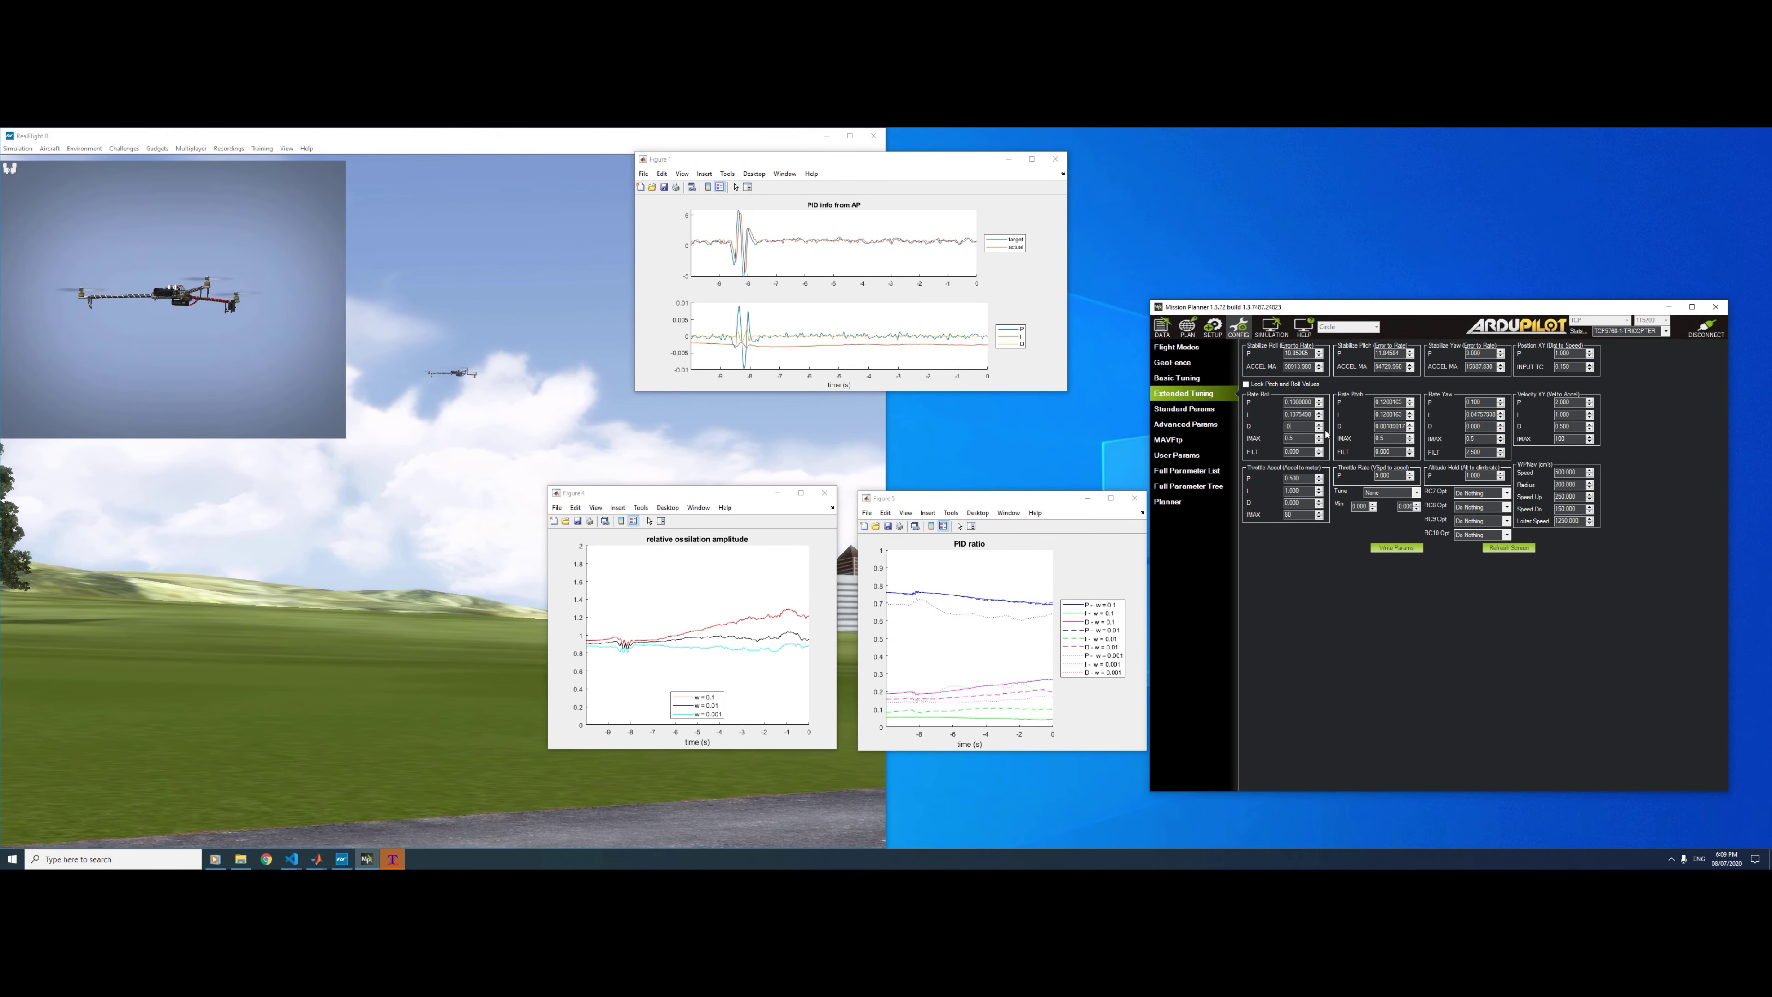
text(.01)
key(Return)
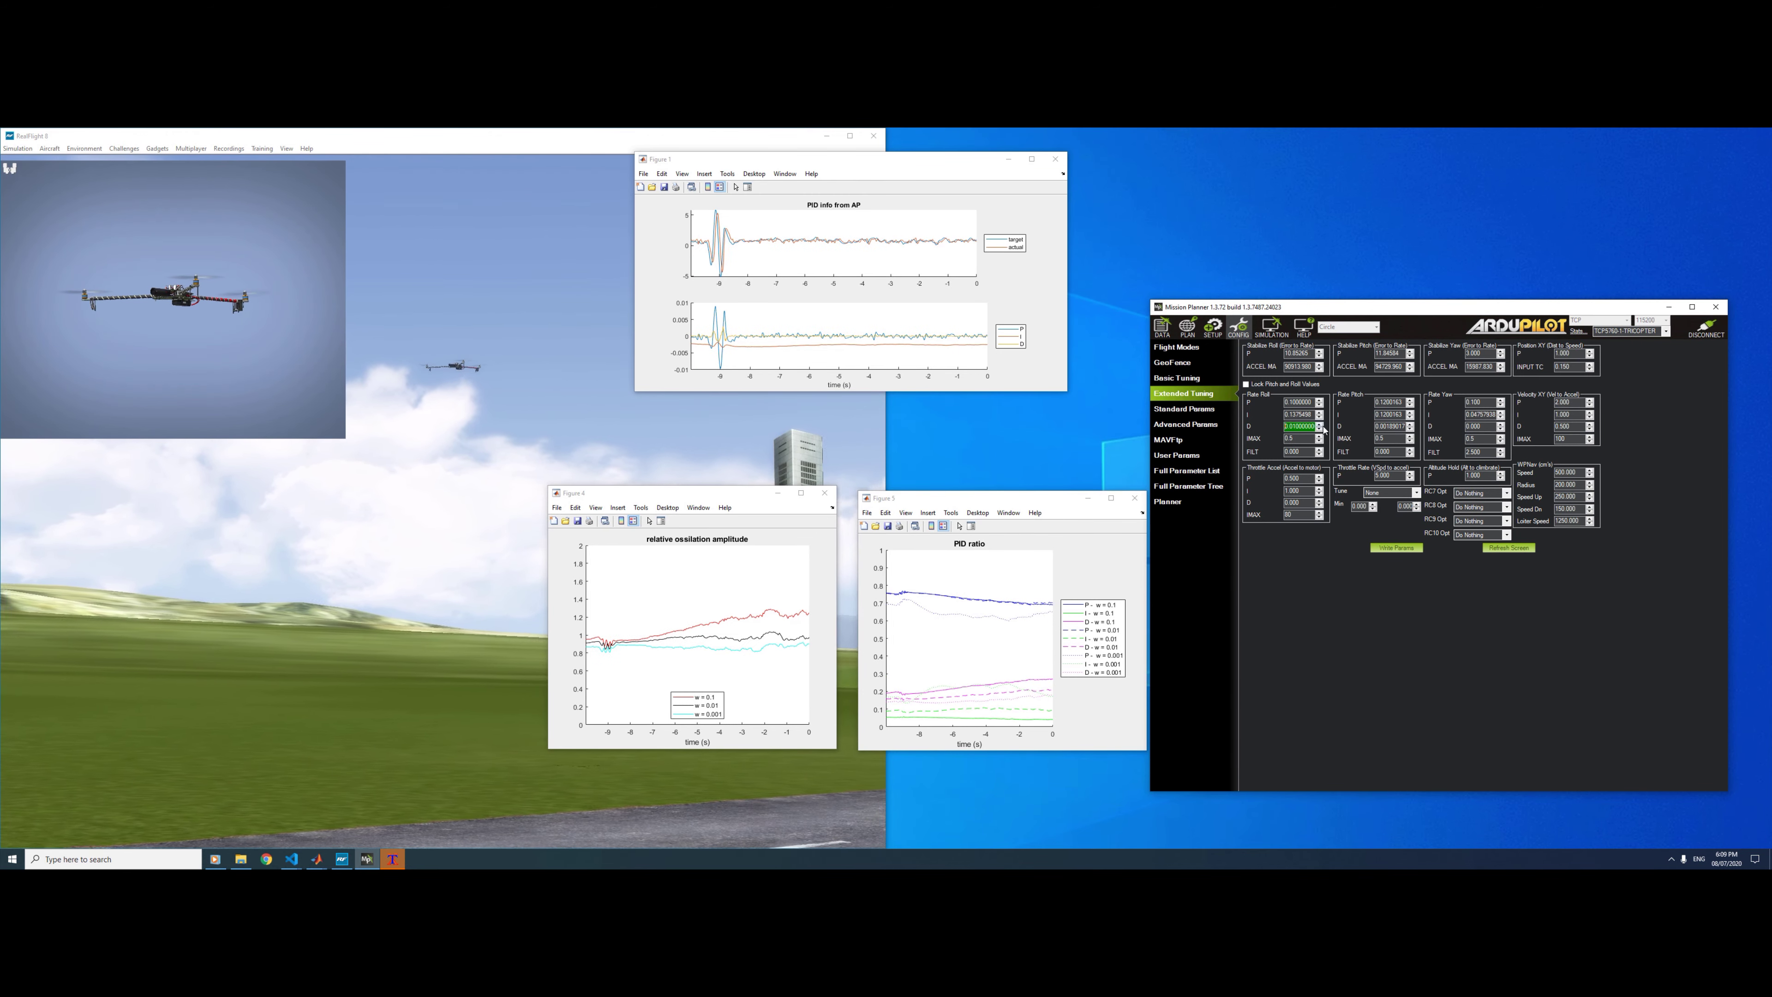
click(1387, 549)
click(932, 511)
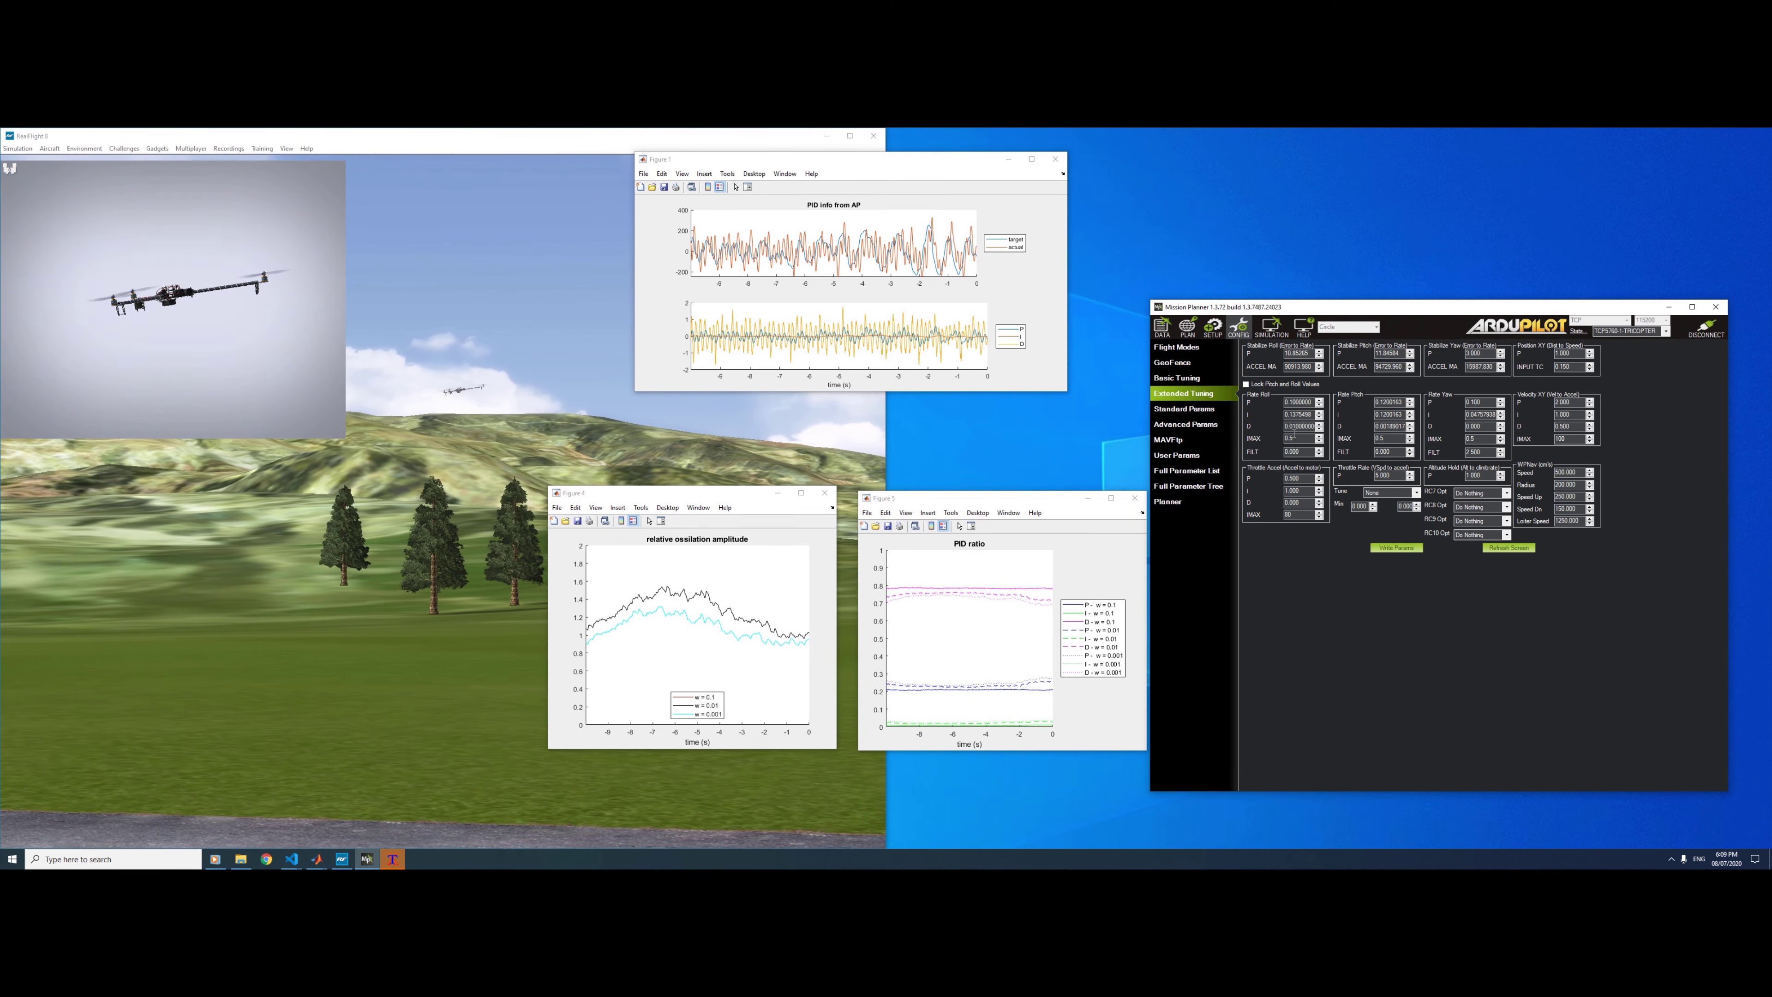
Step: Restore Rate Roll D to 0.001, write it, and nudge the PID ratio figure up-left
text(0)
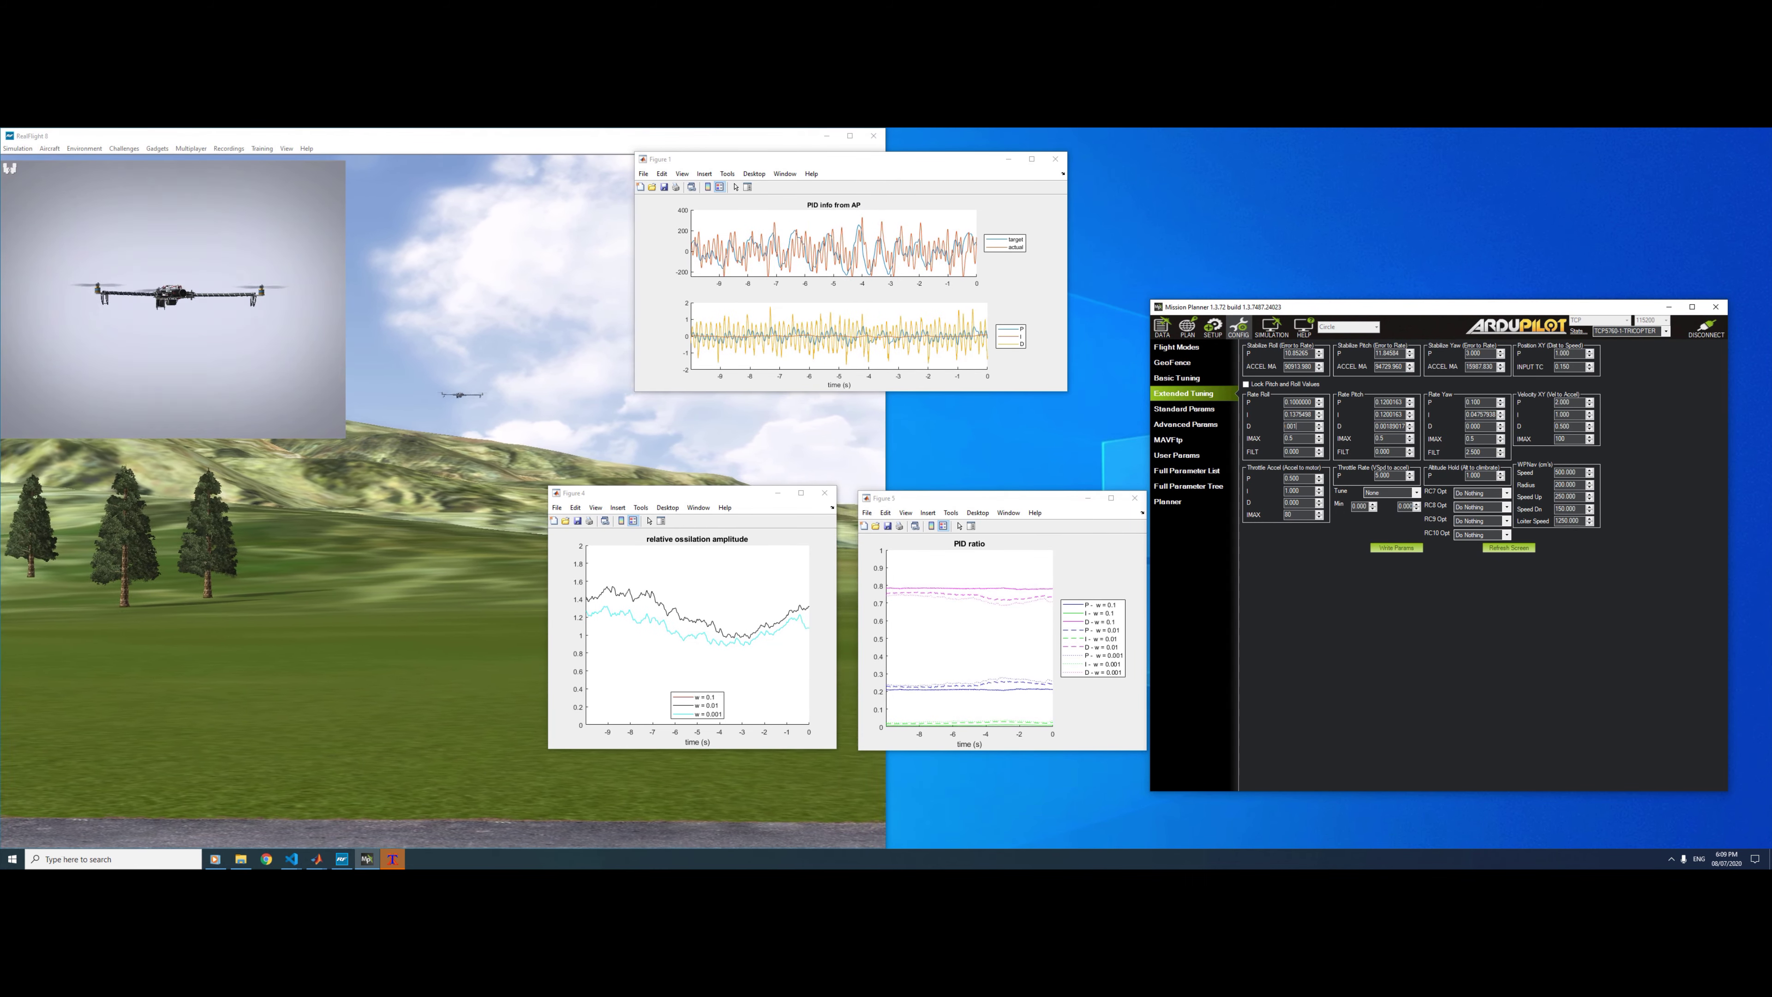
click(1378, 549)
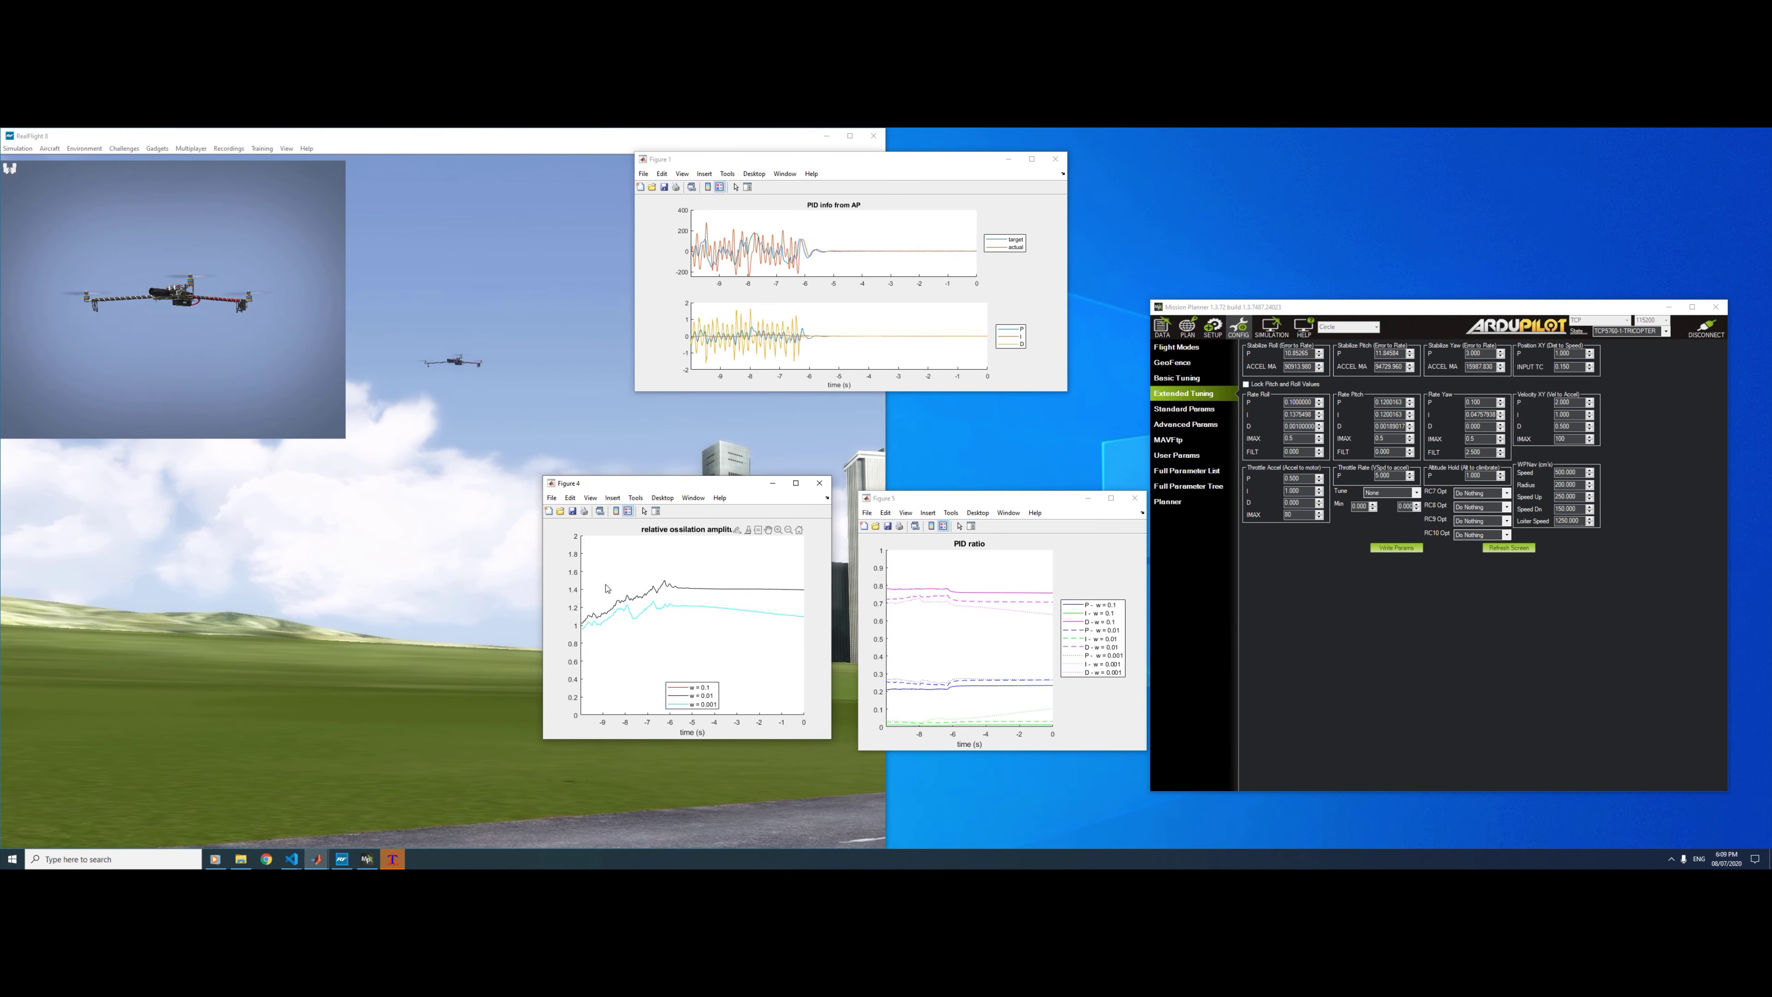
drag(942, 502, 933, 488)
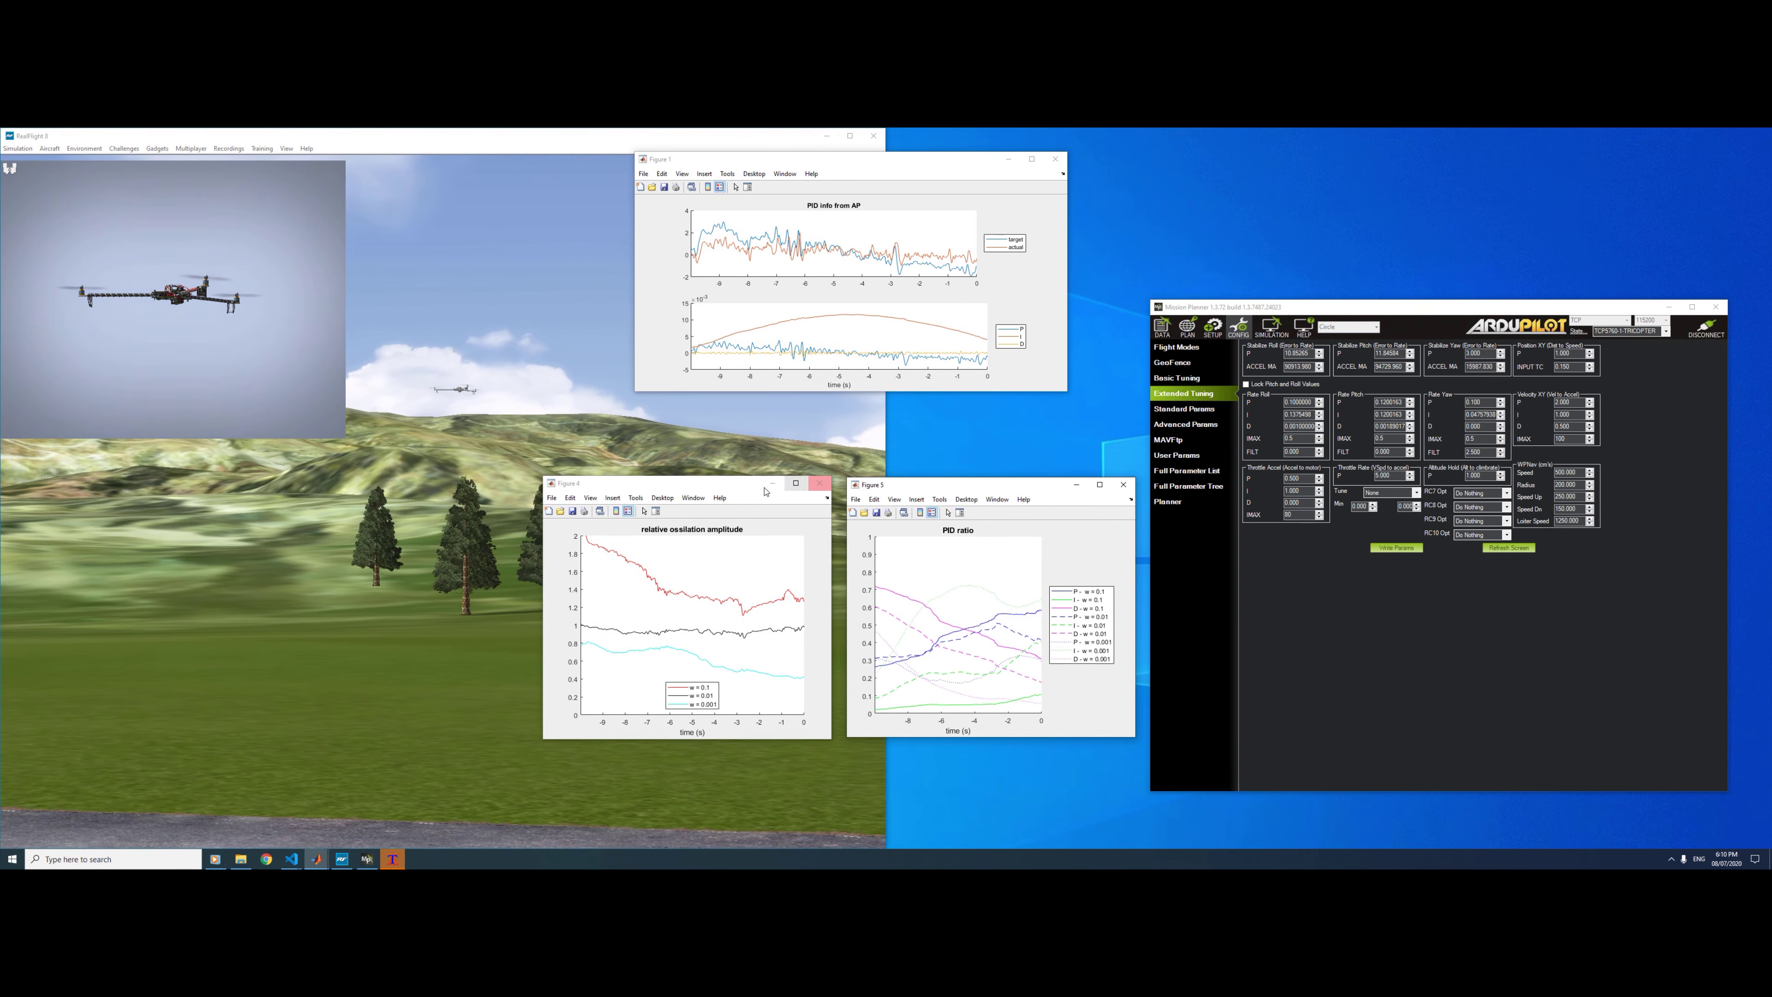
Step: Nudge the oscillation-amplitude and PID-ratio figures upward and shift Mission Planner slightly left
drag(671, 489, 675, 483)
drag(1010, 491, 1007, 483)
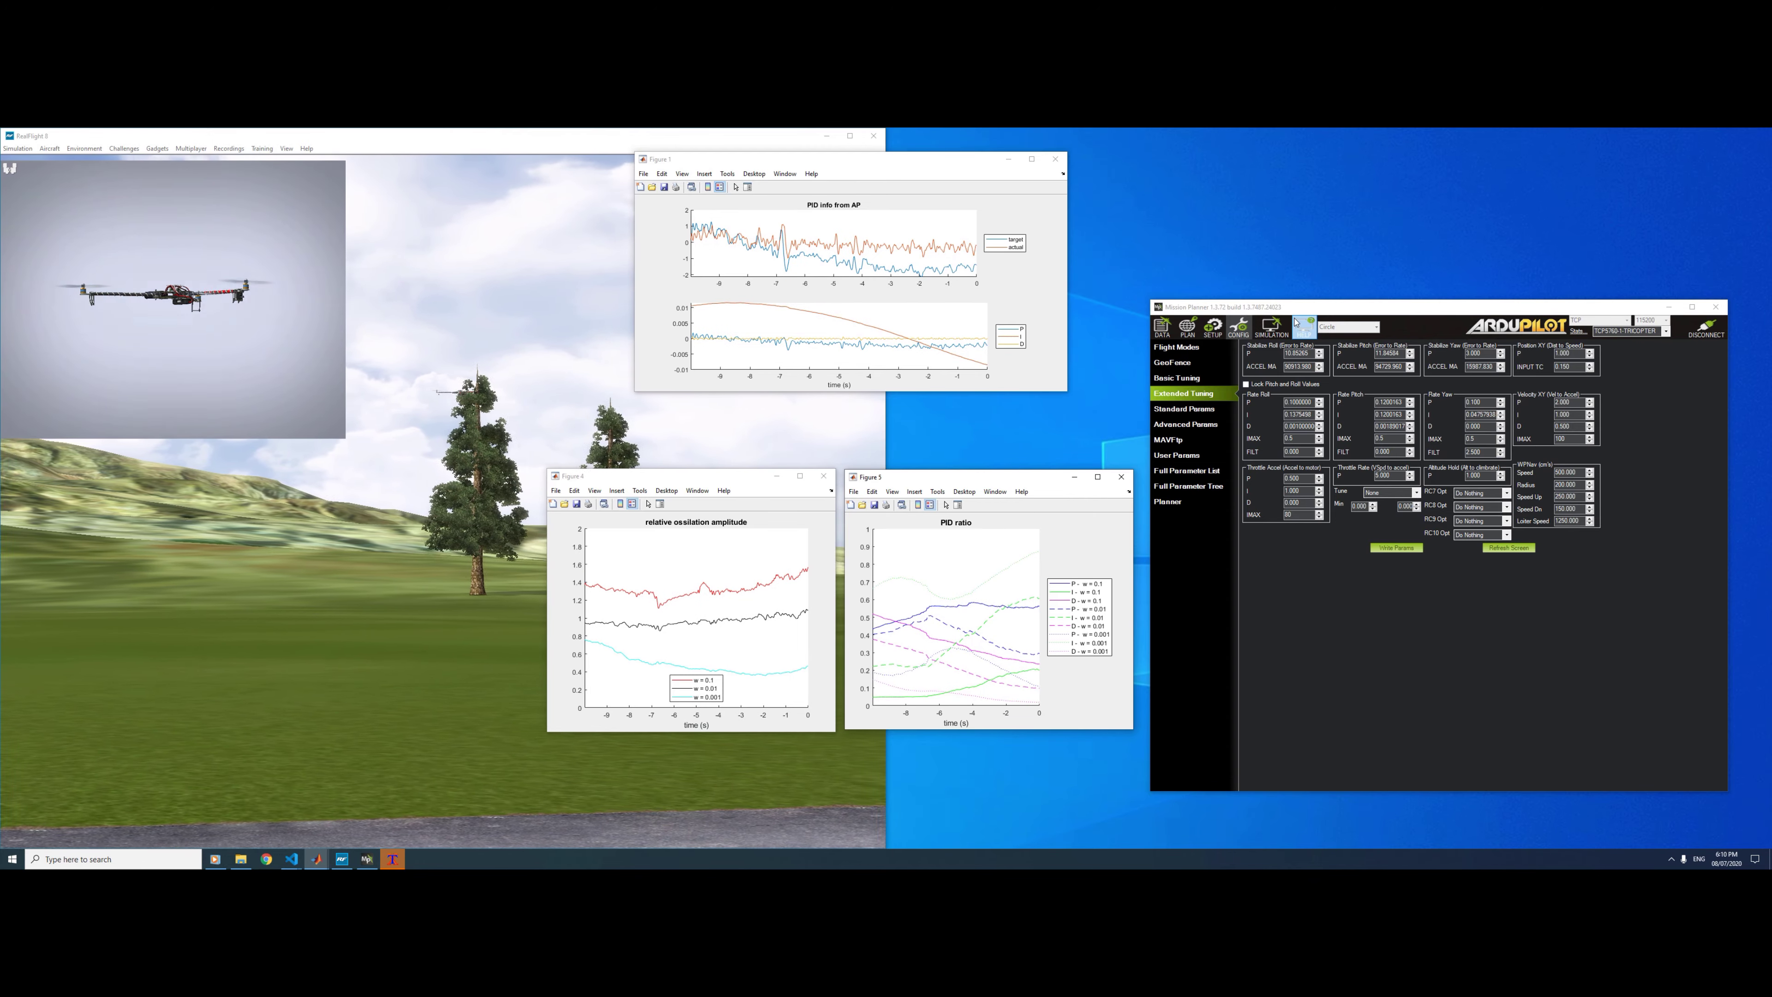
drag(1295, 314, 1286, 318)
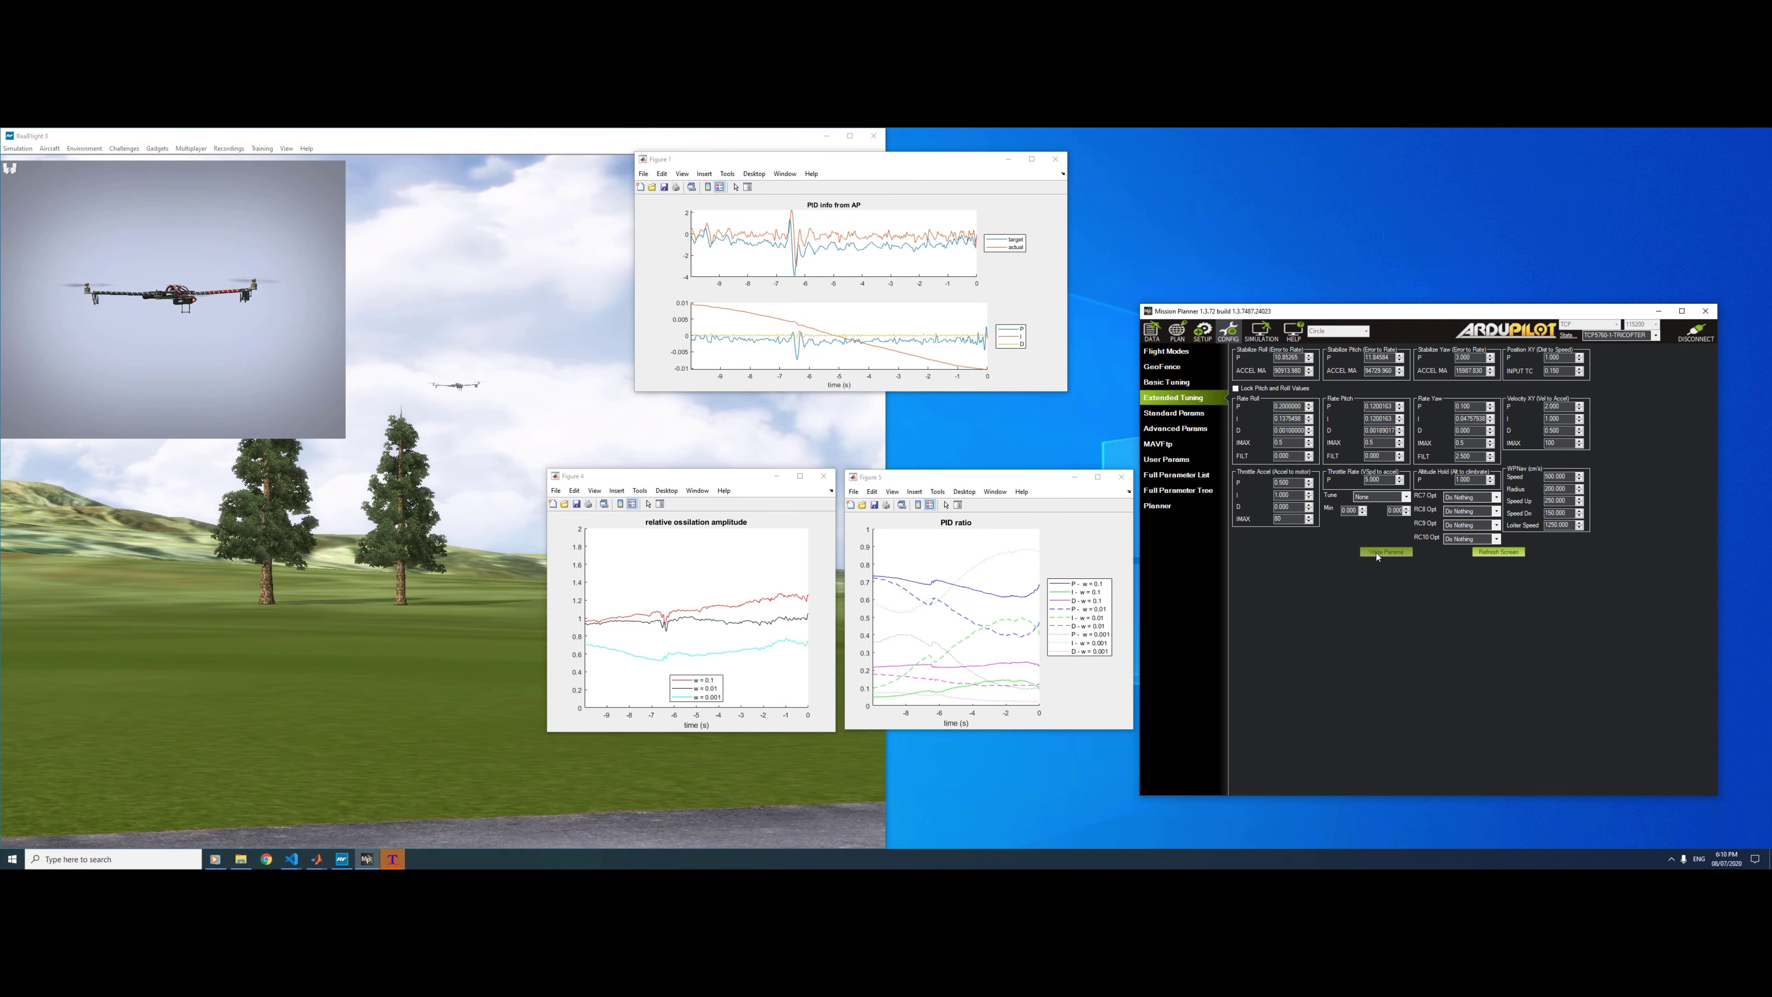
Step: Write Rate Roll P of 0.2 to the tricopter, then select the value again for editing
click(1377, 553)
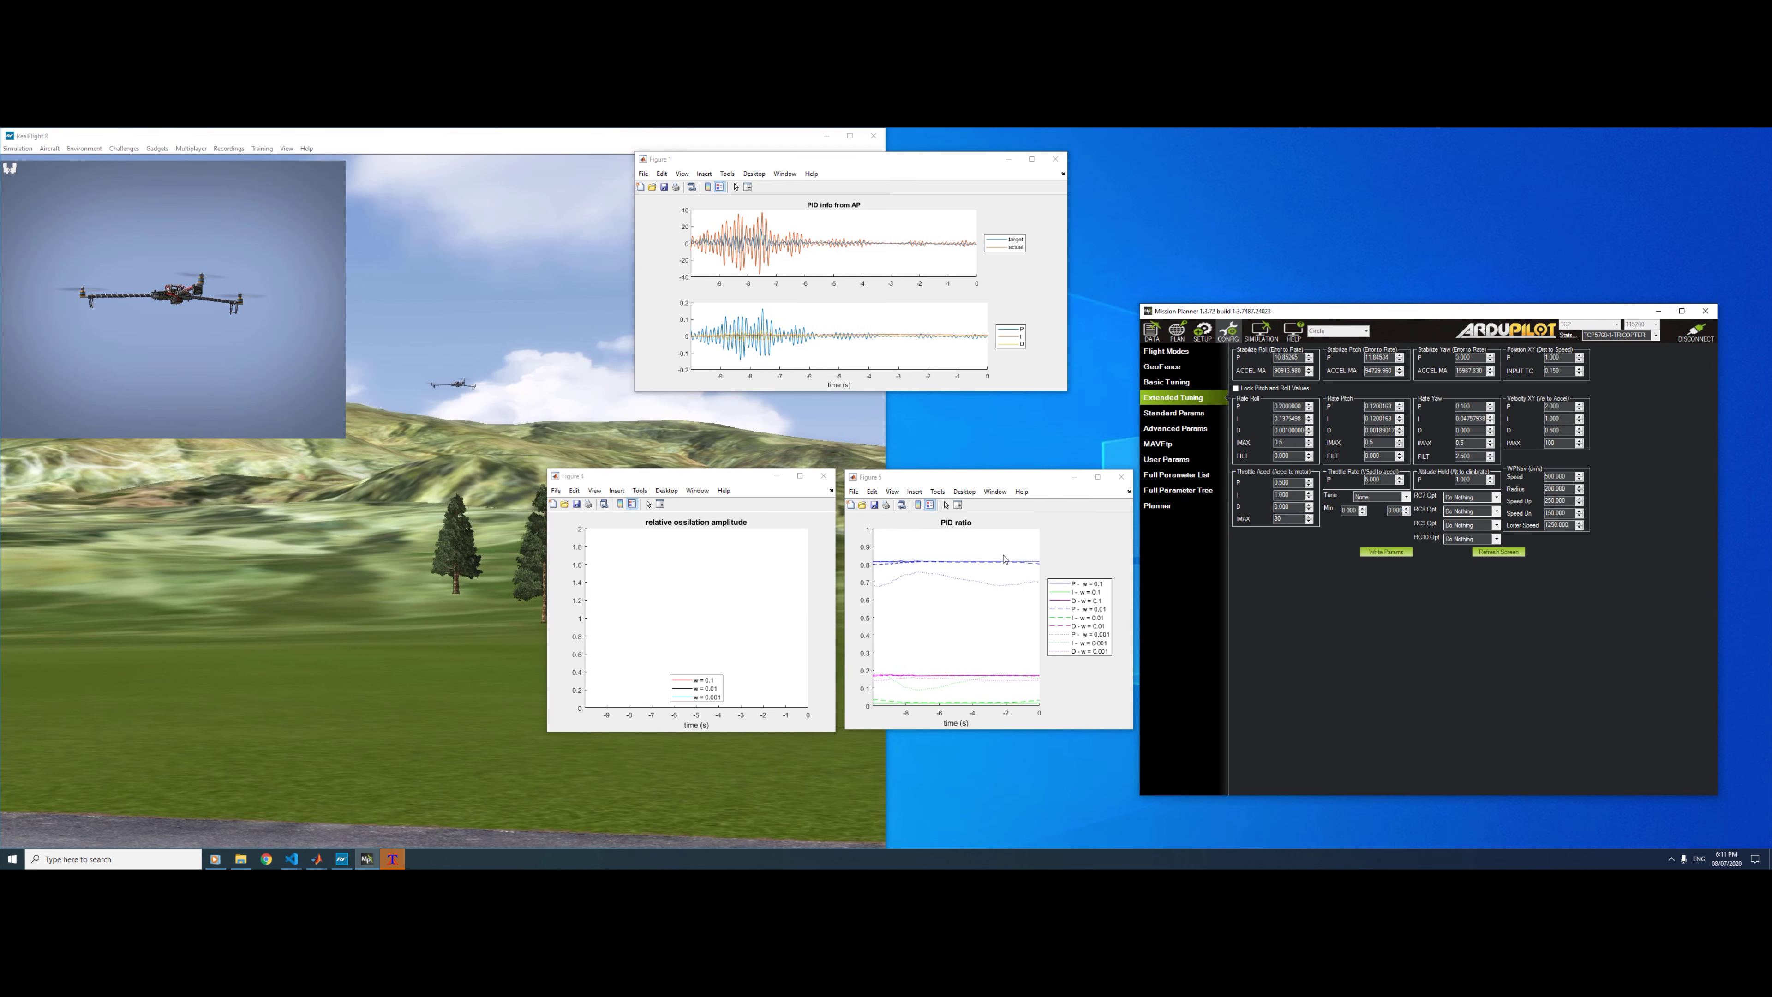
click(1282, 406)
Step: Change Rate Roll P from 0.2 to 0.1 and write it to the tricopter
key(BackSpace)
text(1)
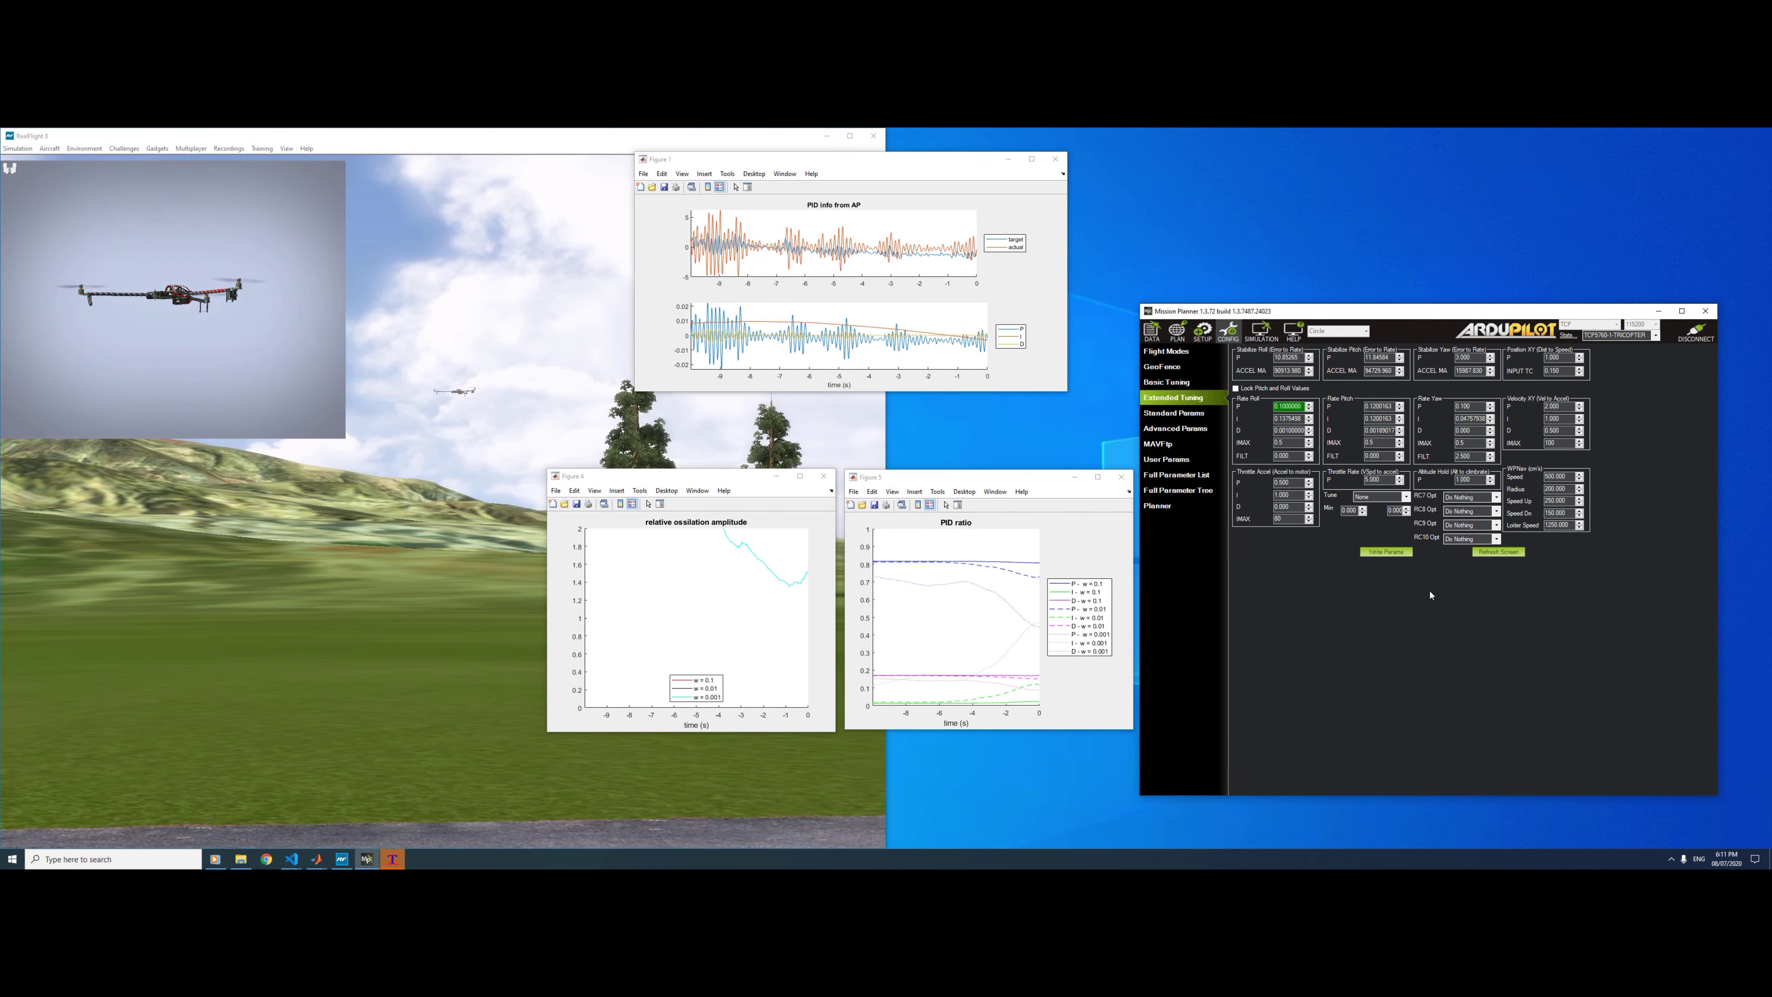
click(1387, 553)
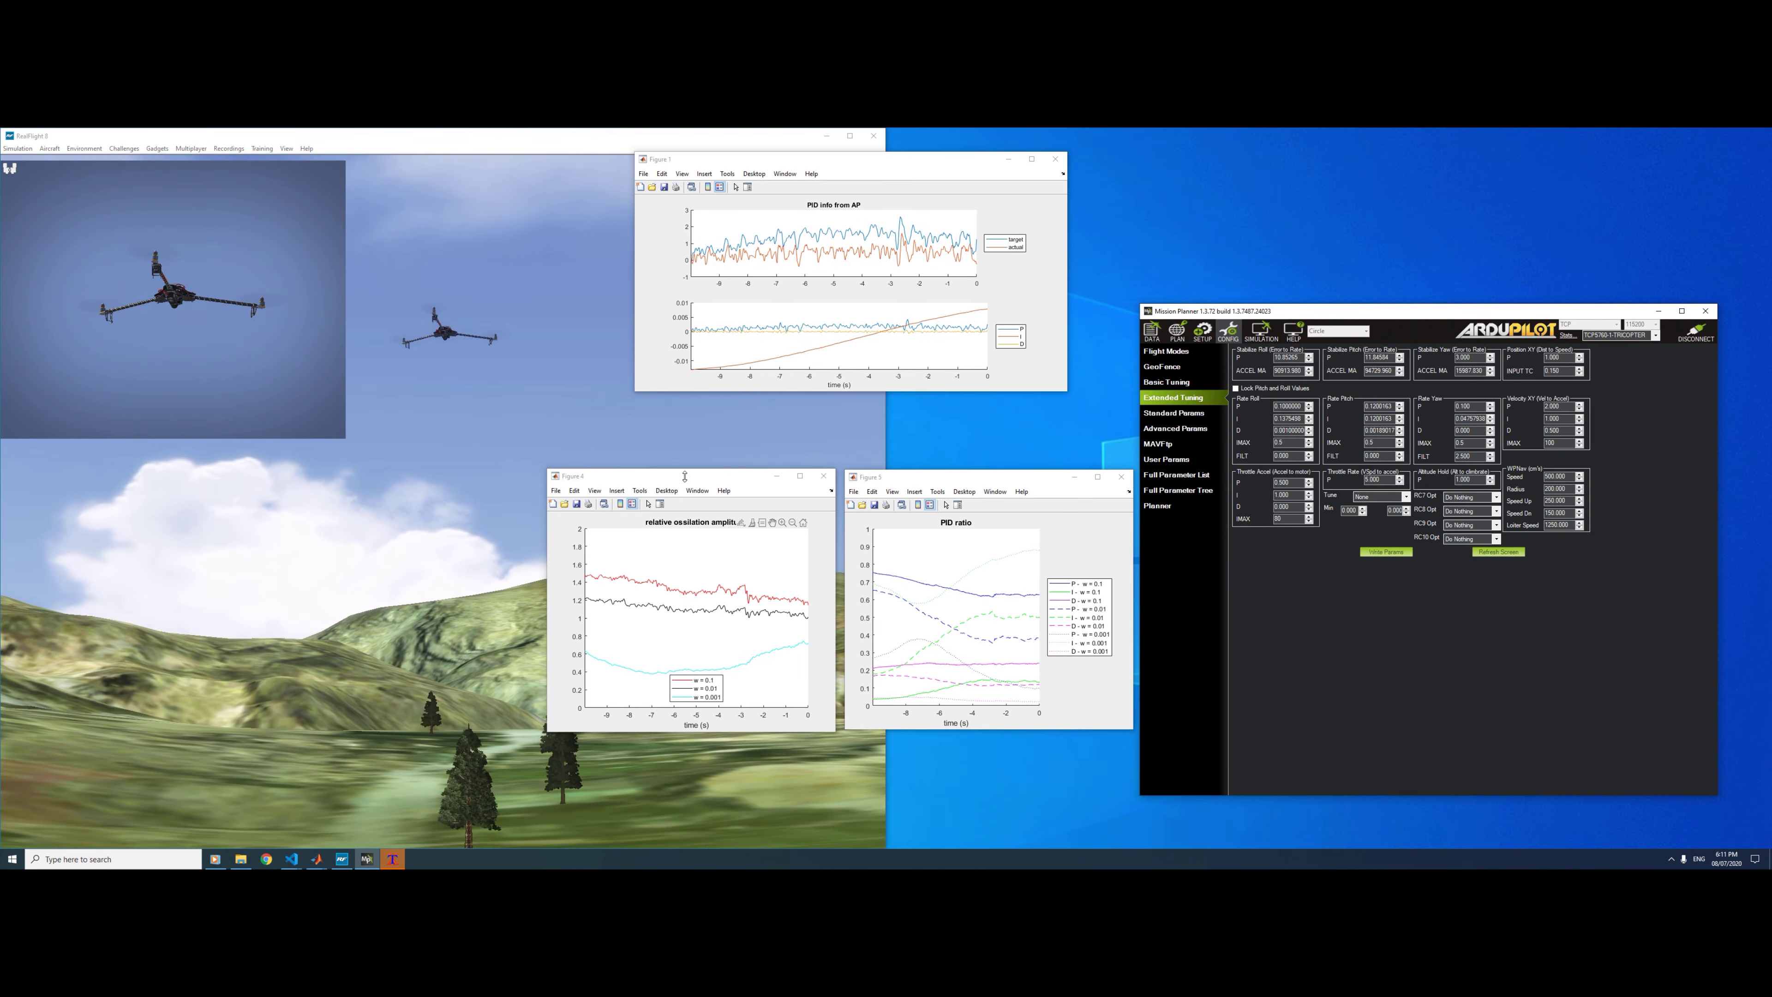
Step: Move and resize Figure 4 and Figure 5 side by side, raised under the PID info plot
drag(1043, 478, 1048, 477)
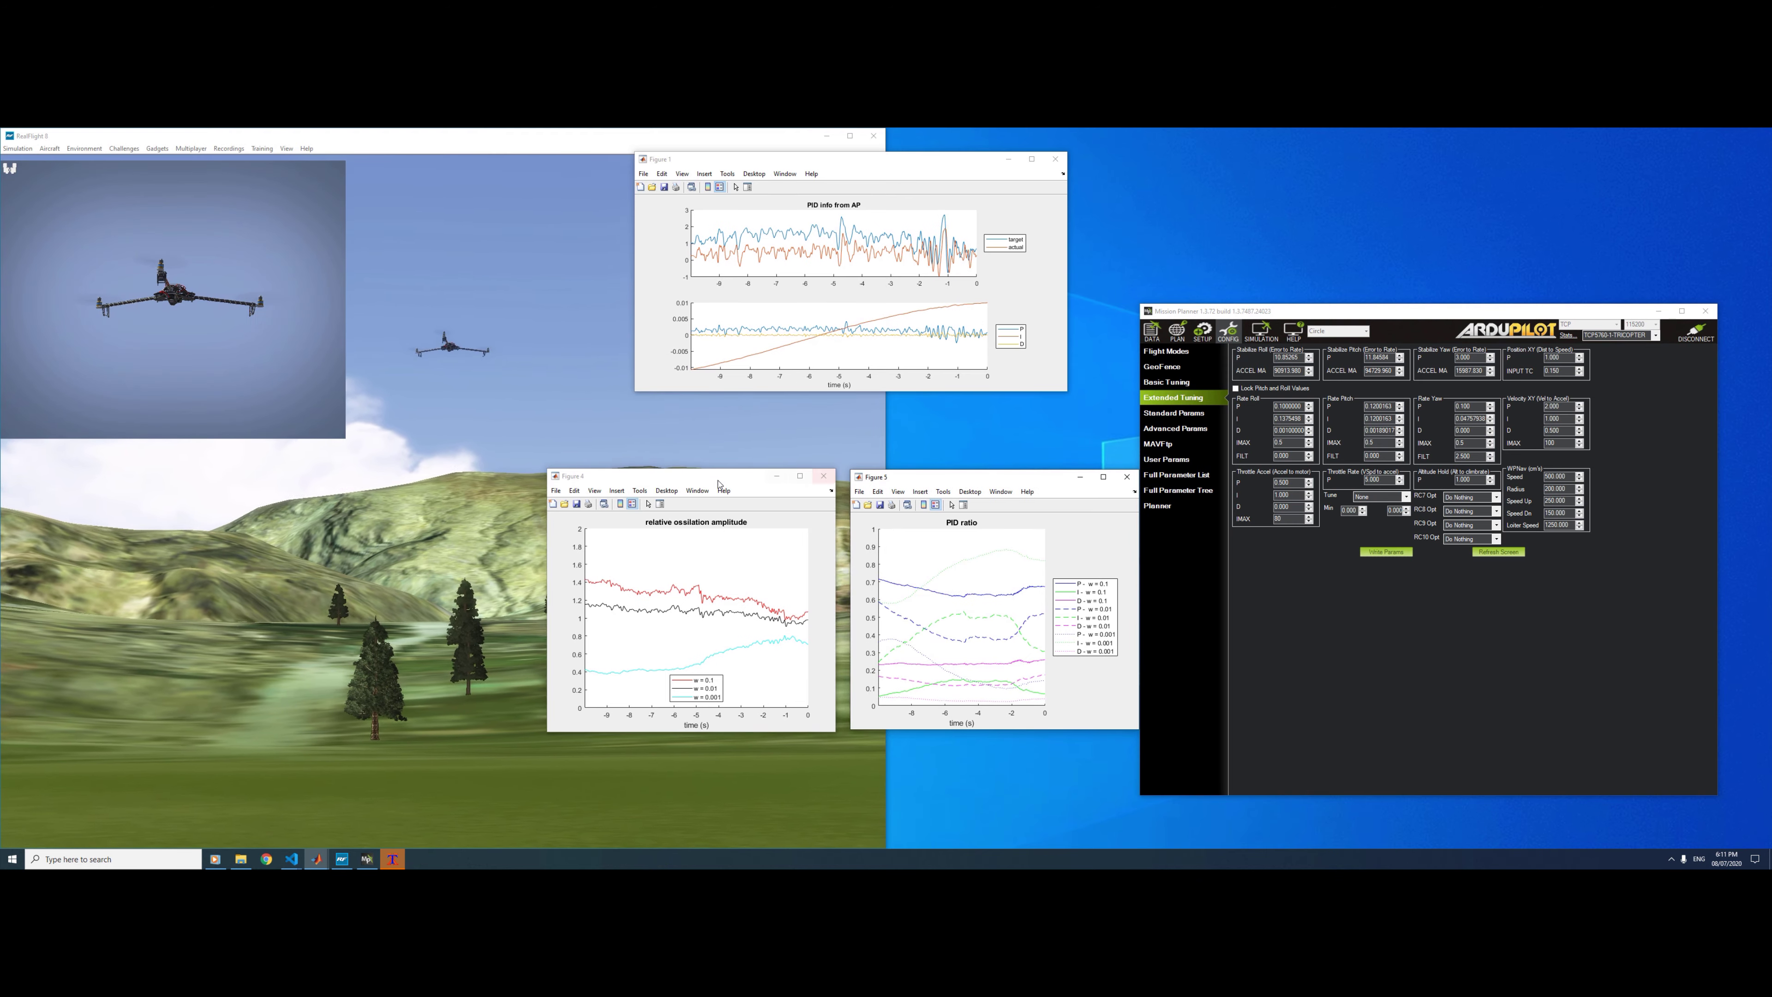
drag(724, 477, 720, 483)
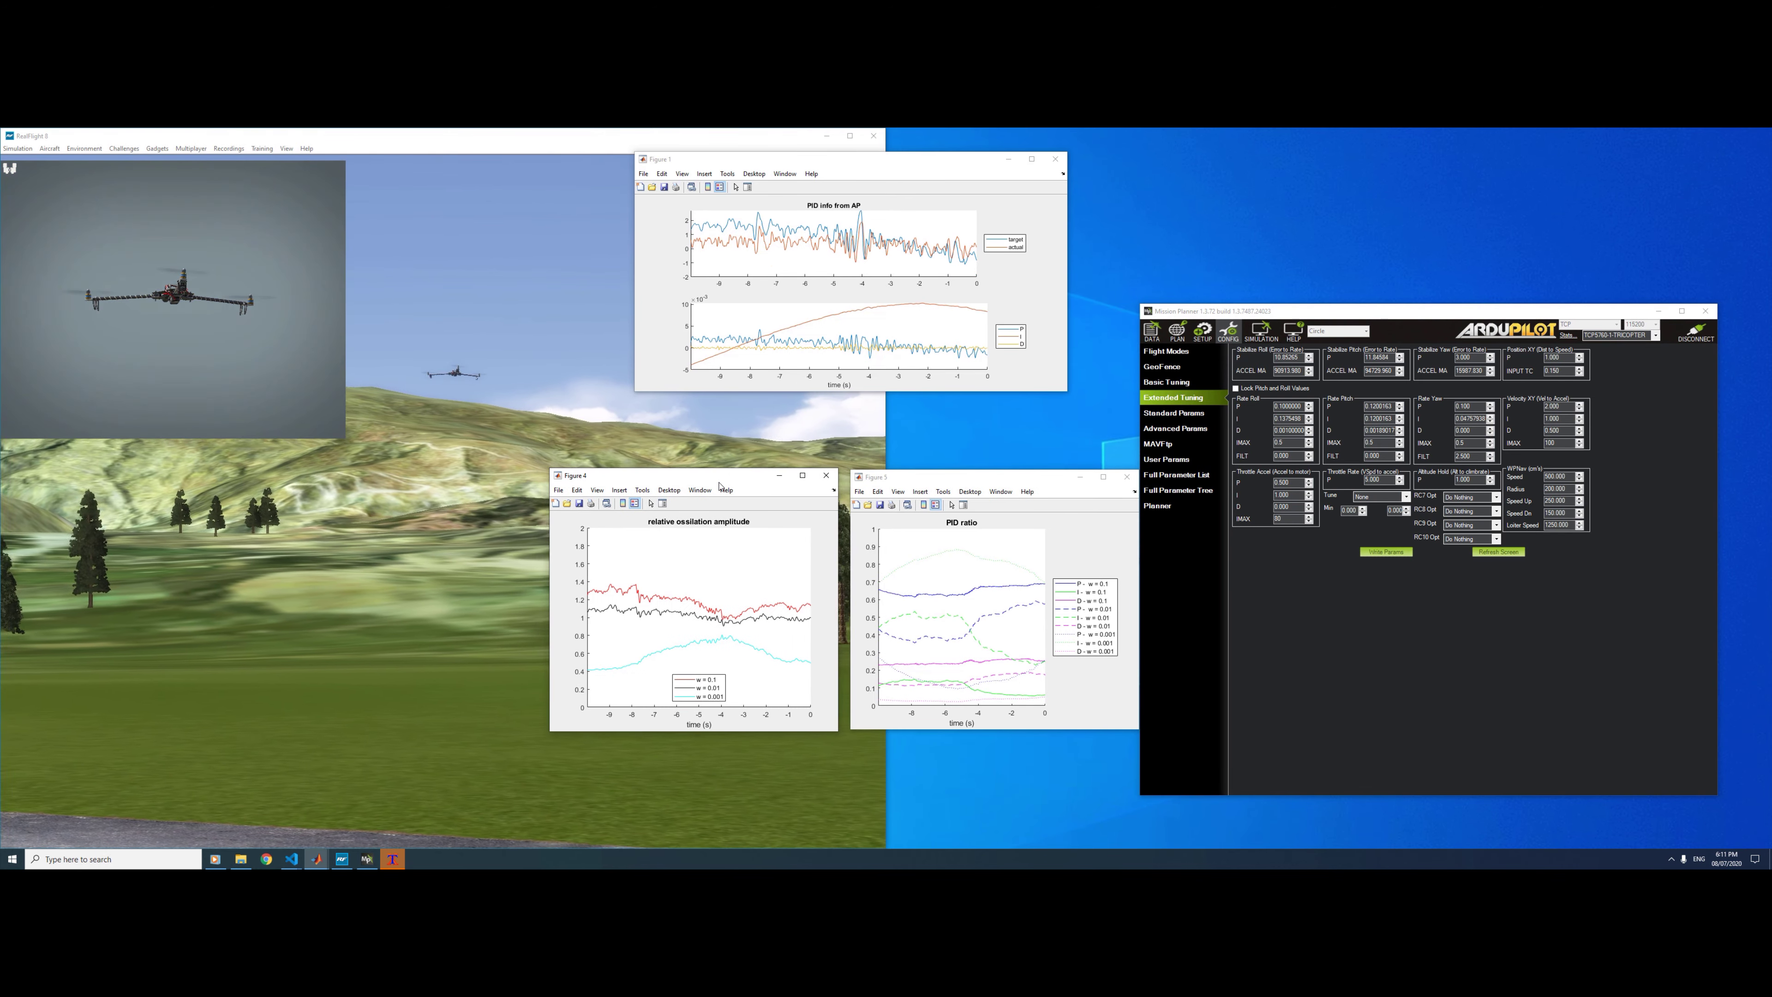
drag(718, 484, 720, 475)
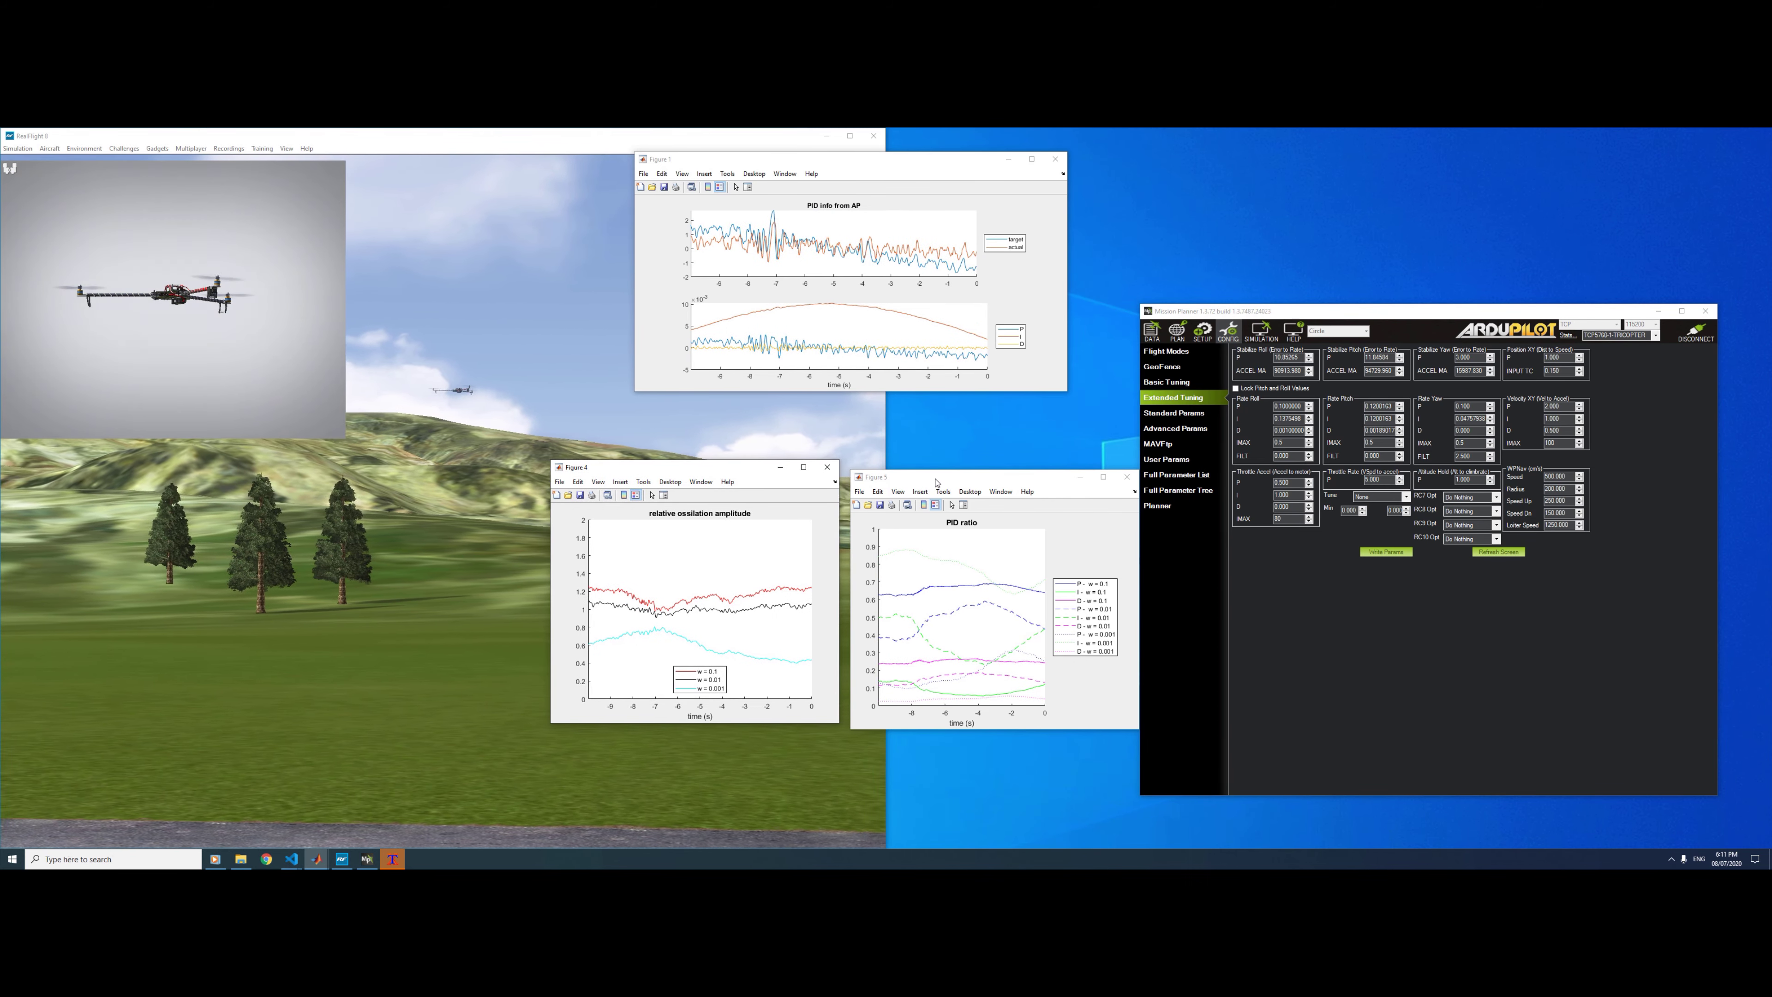
drag(937, 482, 930, 475)
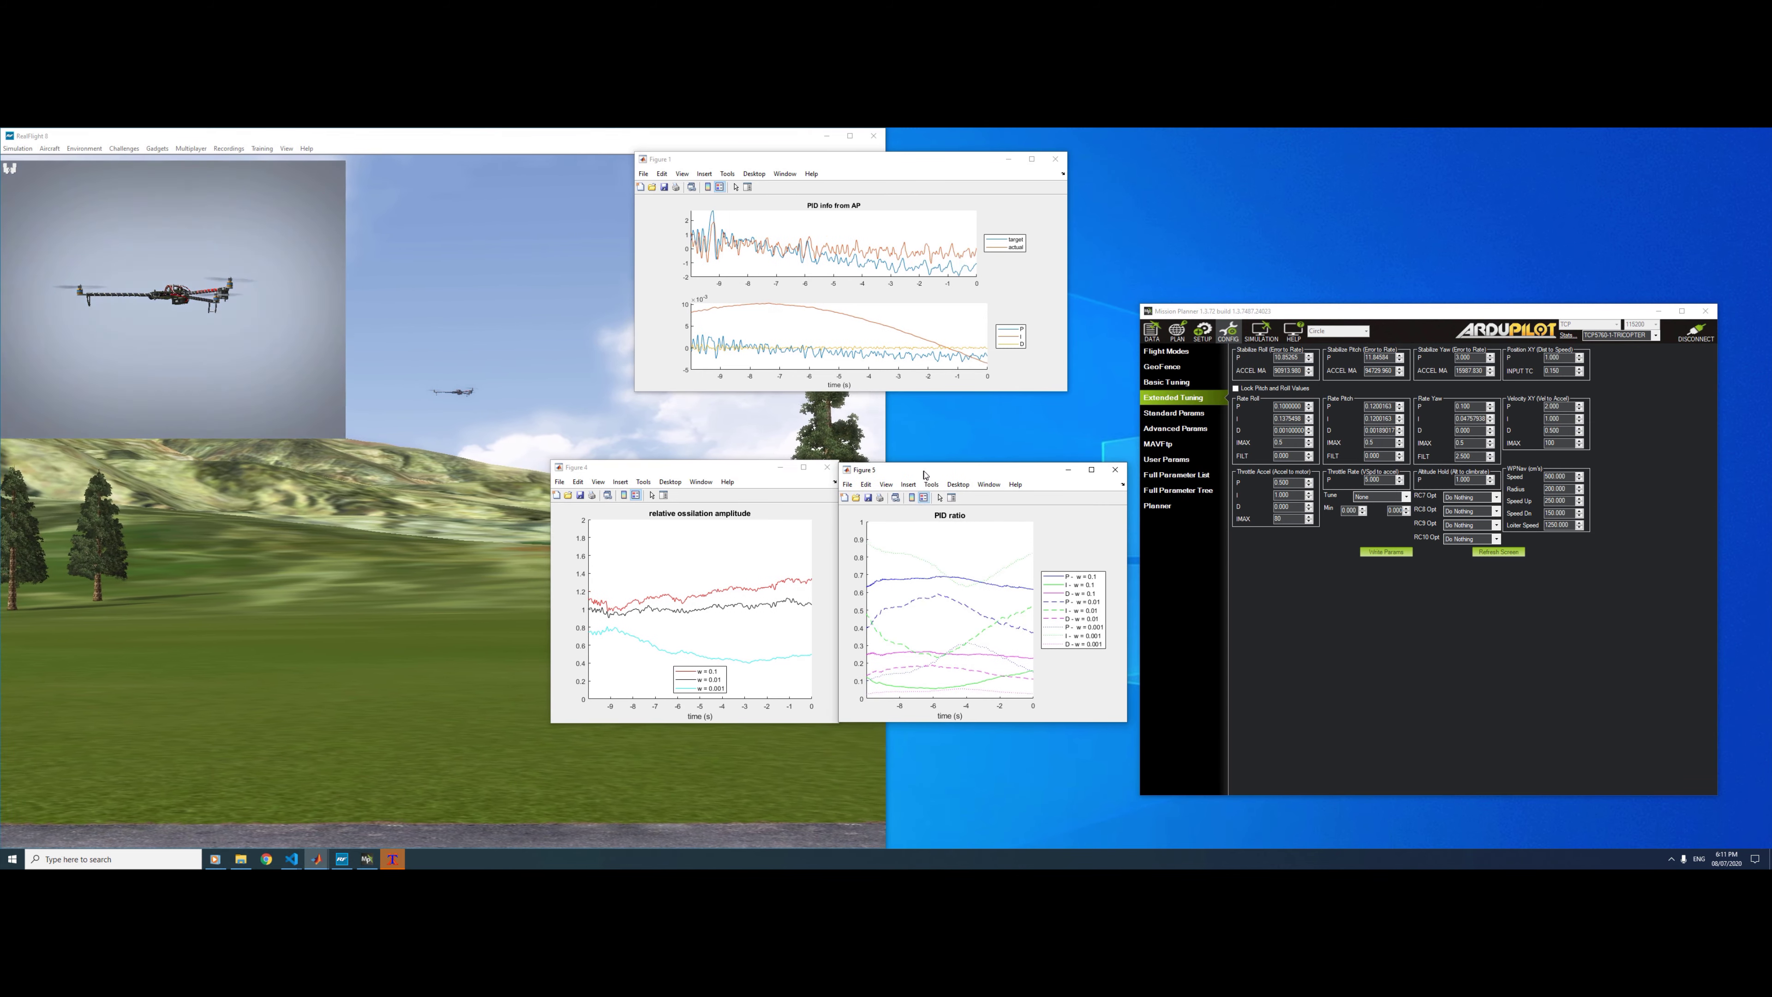
drag(1134, 469, 1142, 467)
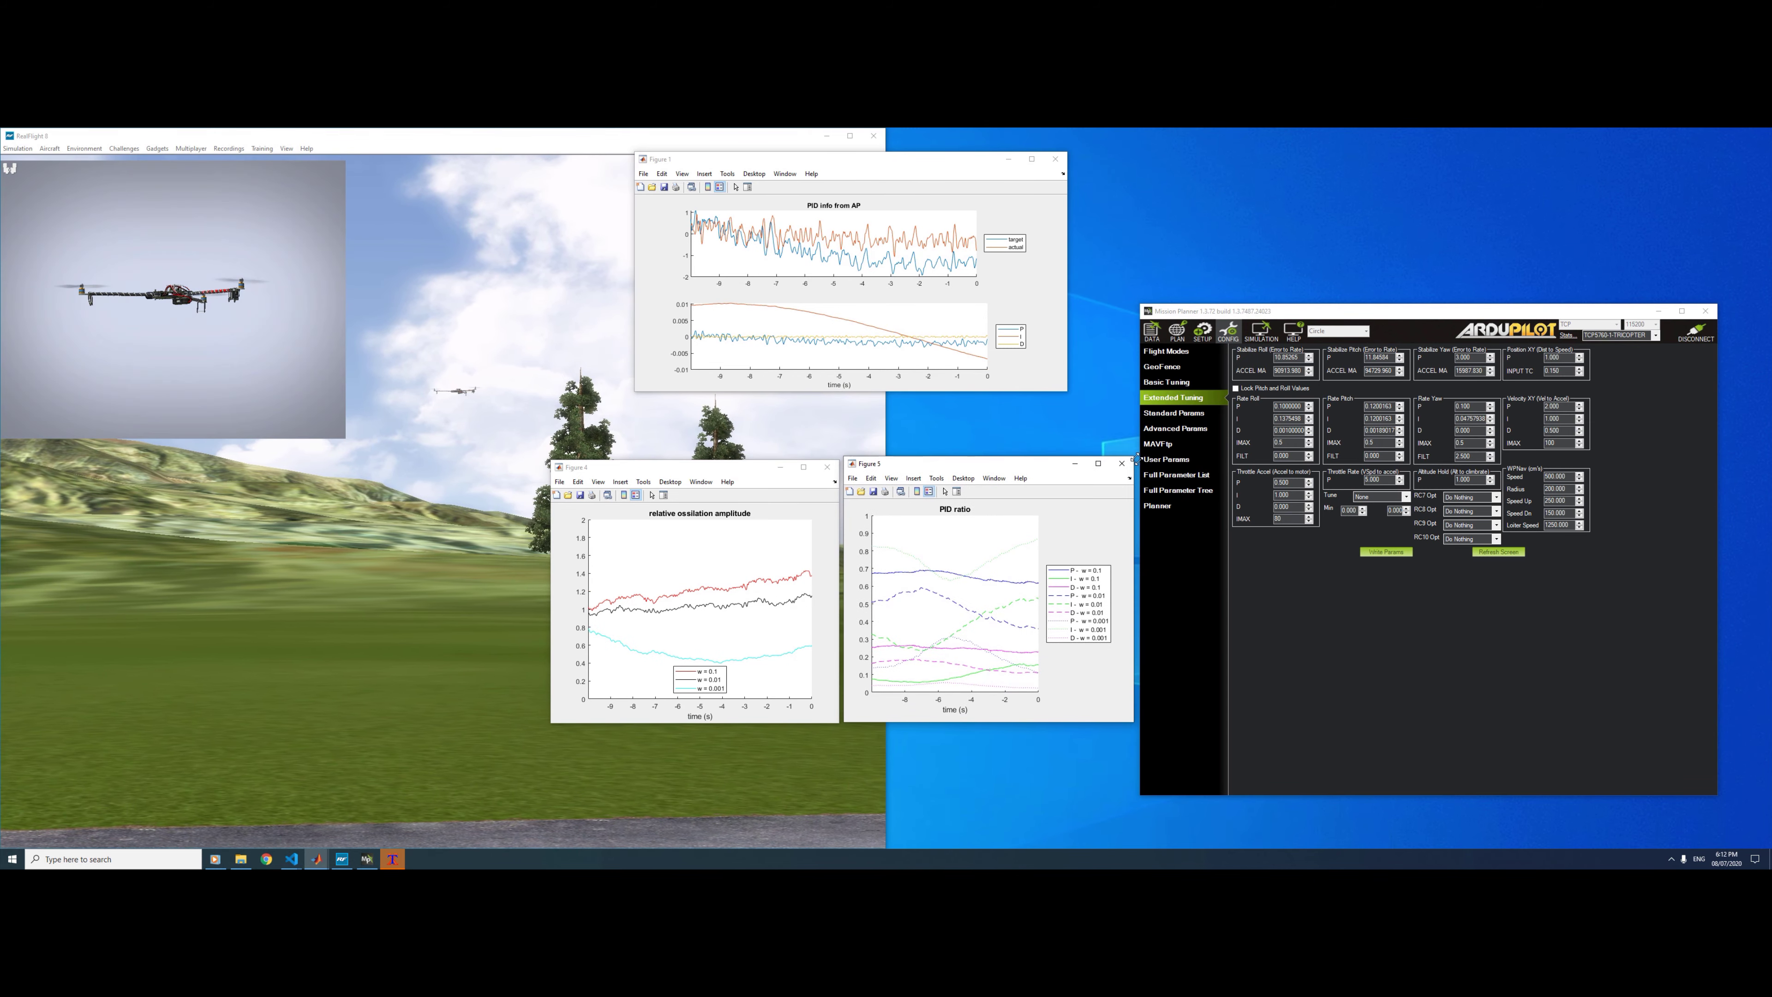
drag(1006, 467, 1012, 472)
drag(700, 471, 704, 472)
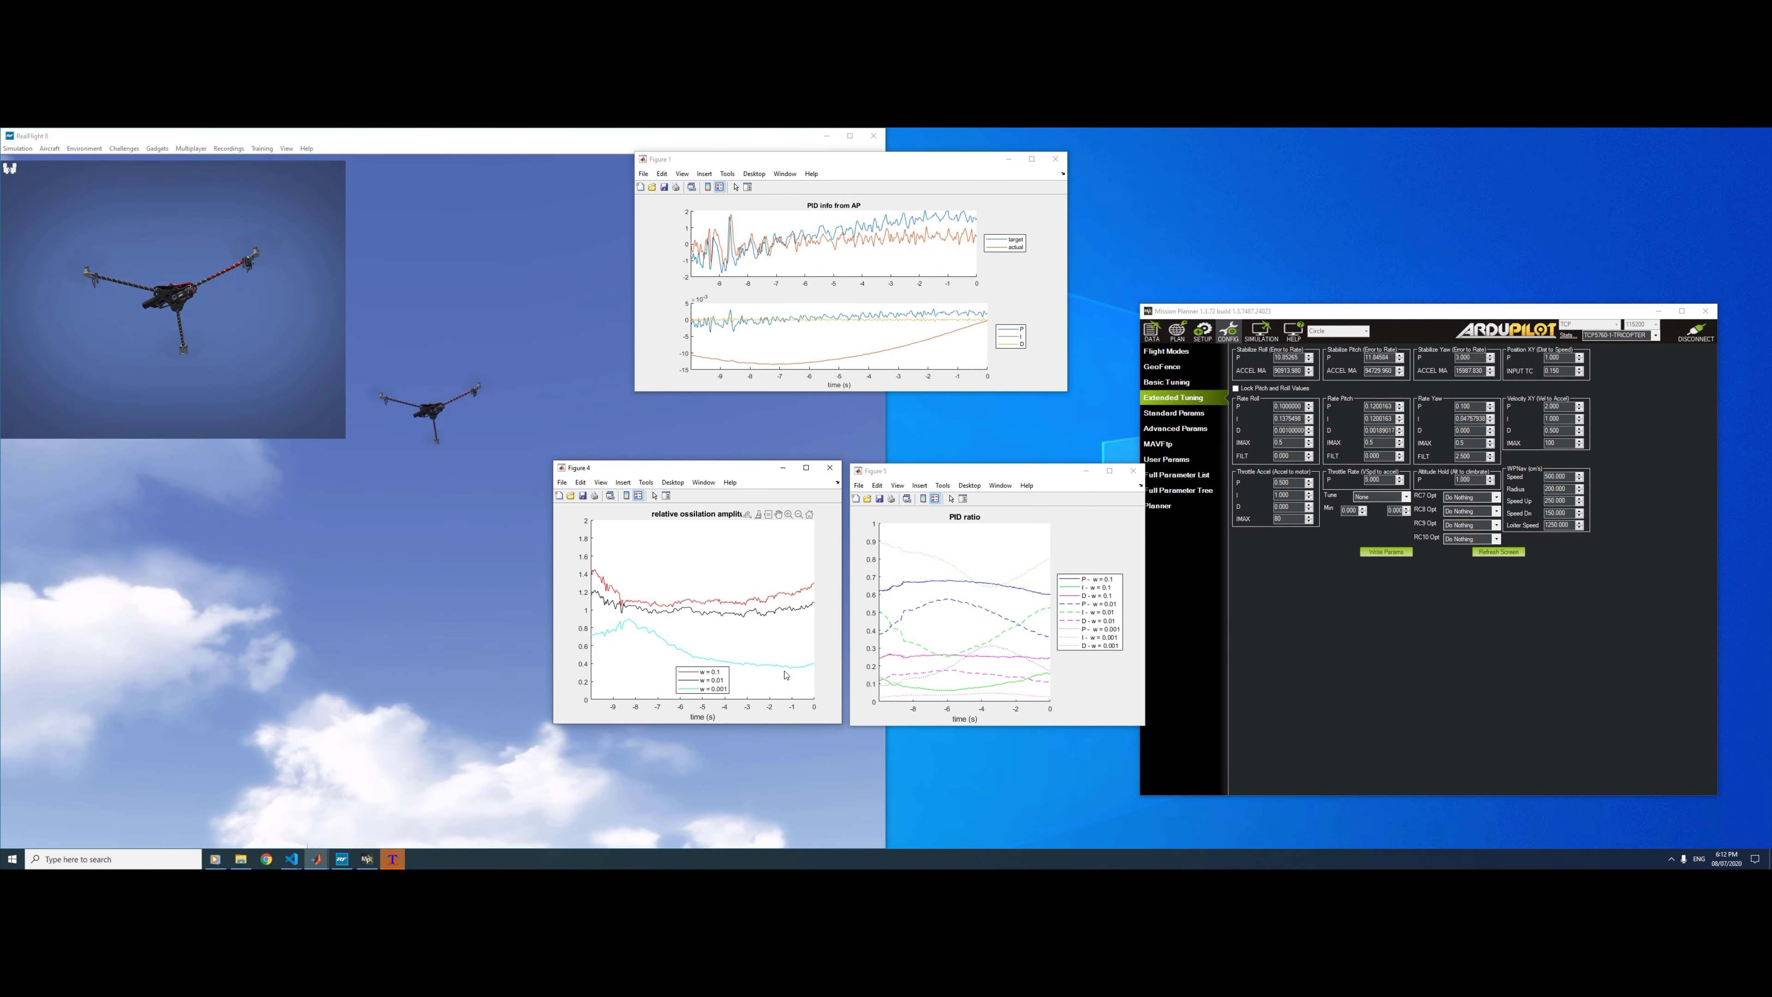
drag(907, 470, 900, 455)
drag(687, 462, 675, 412)
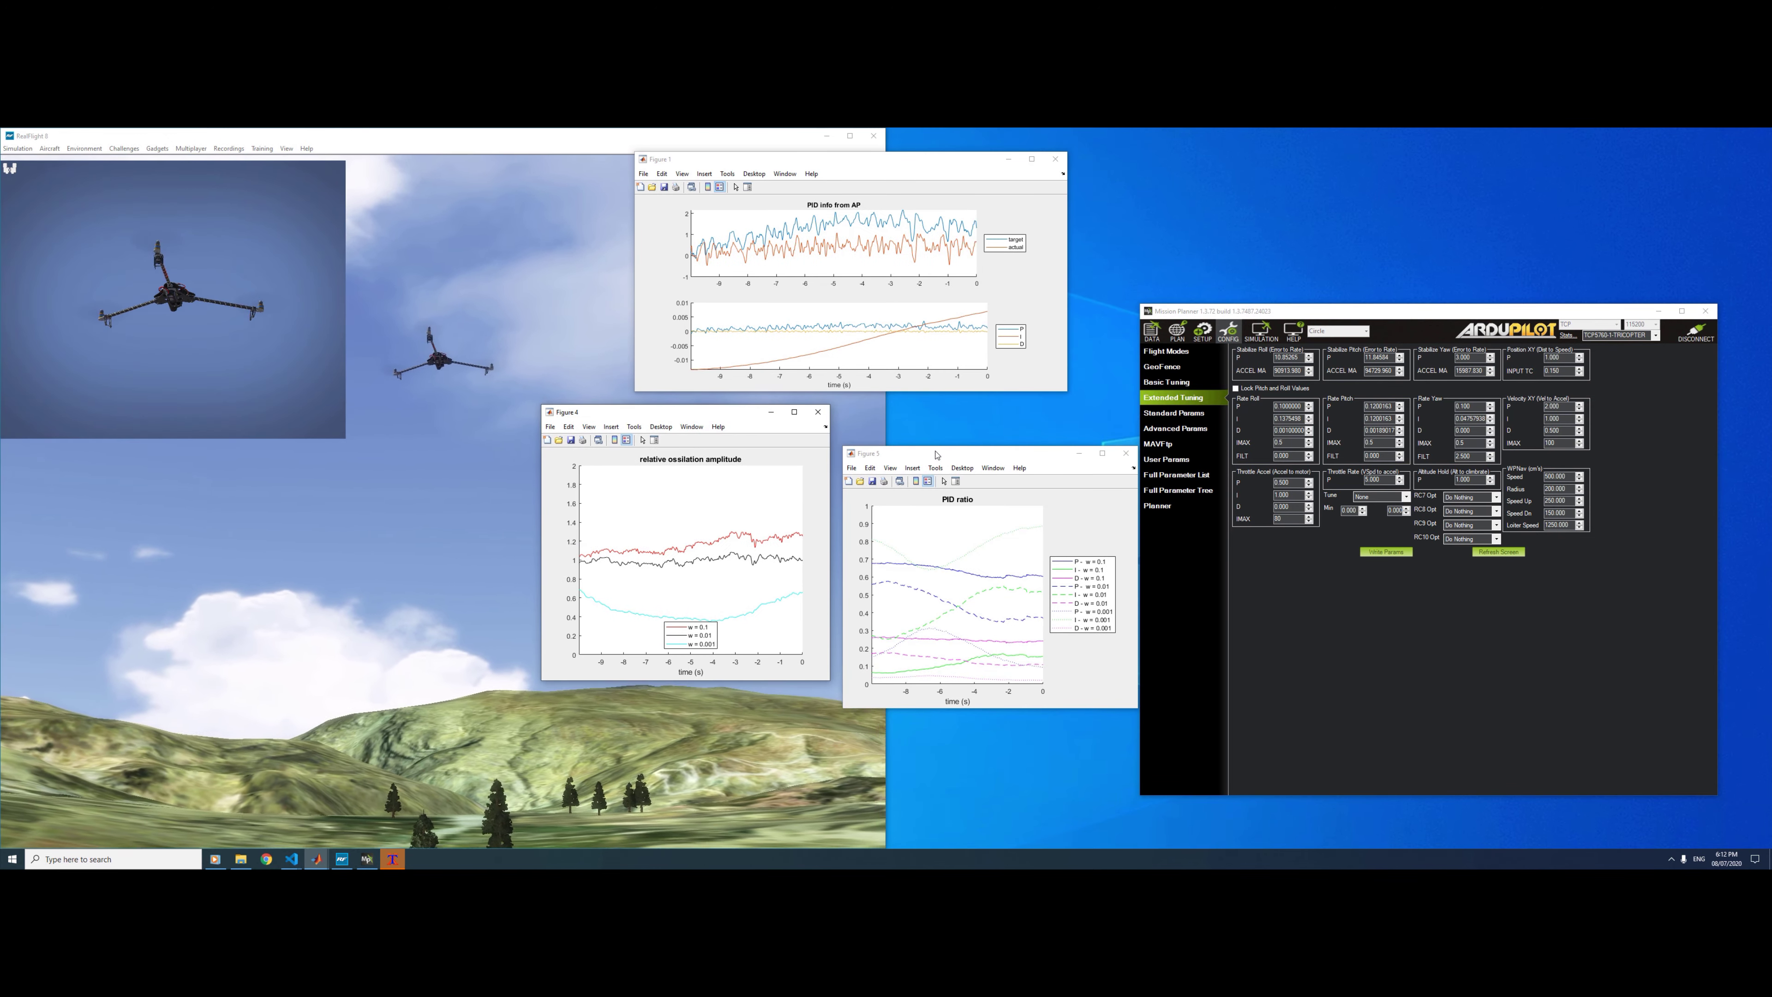
drag(936, 455, 925, 417)
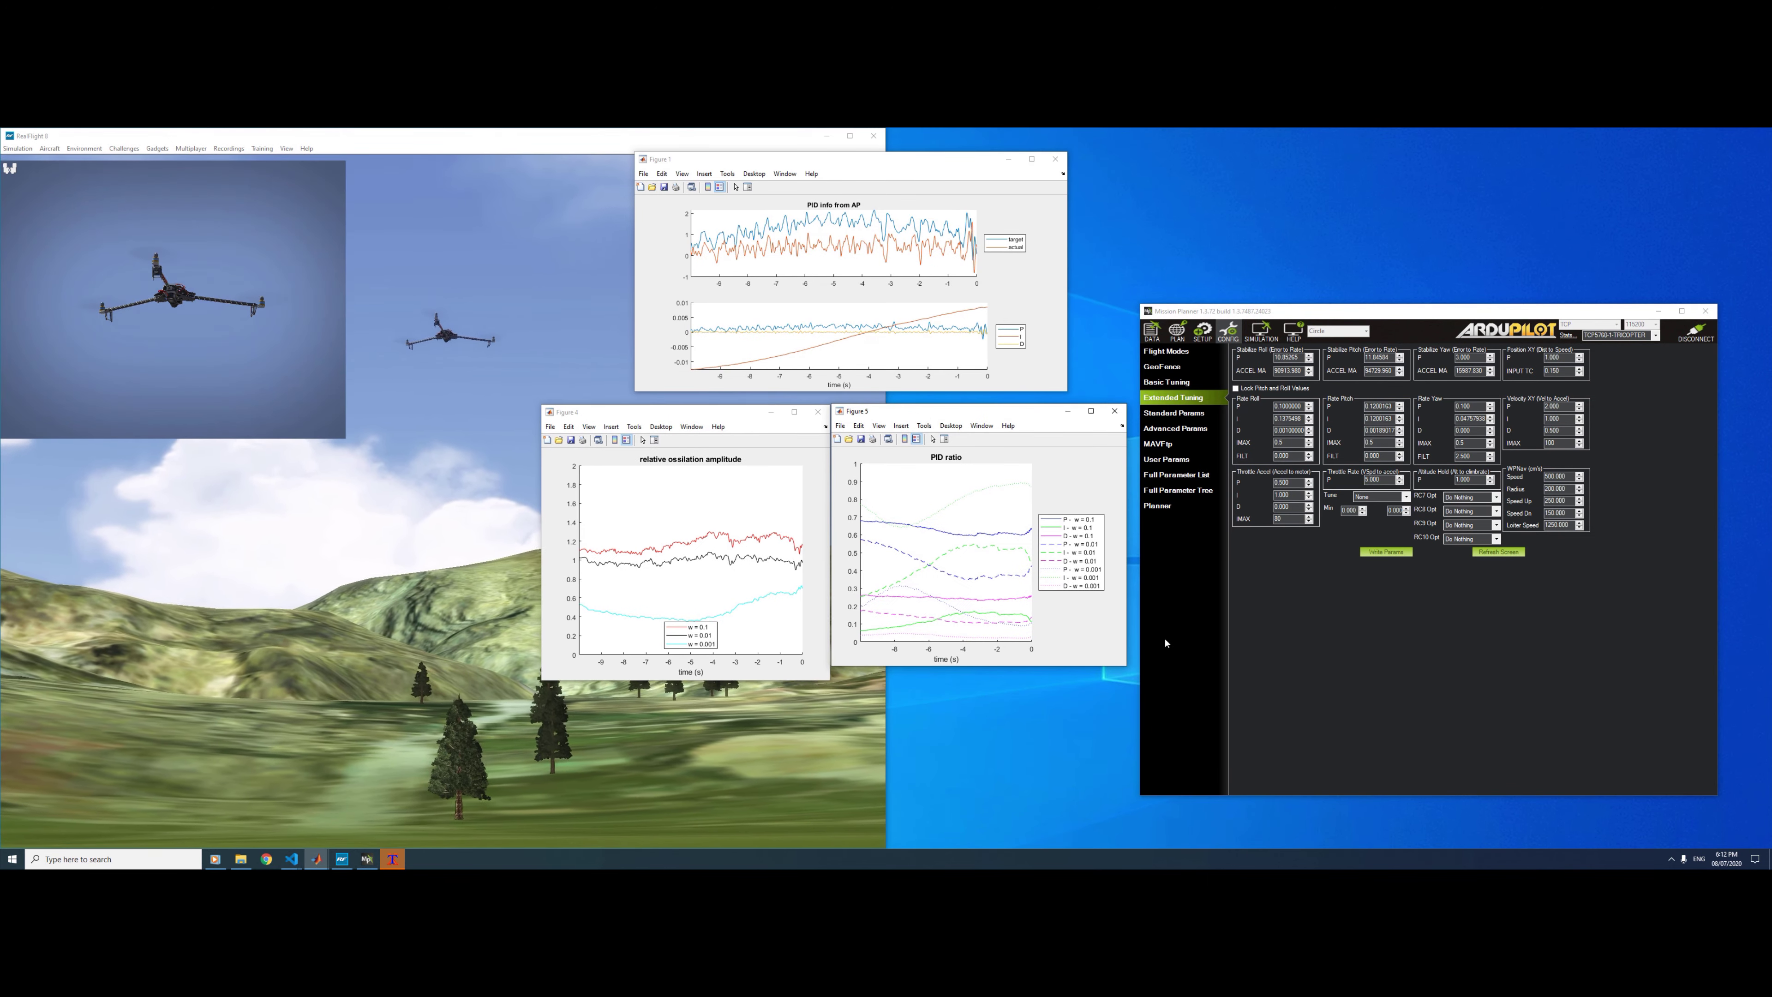